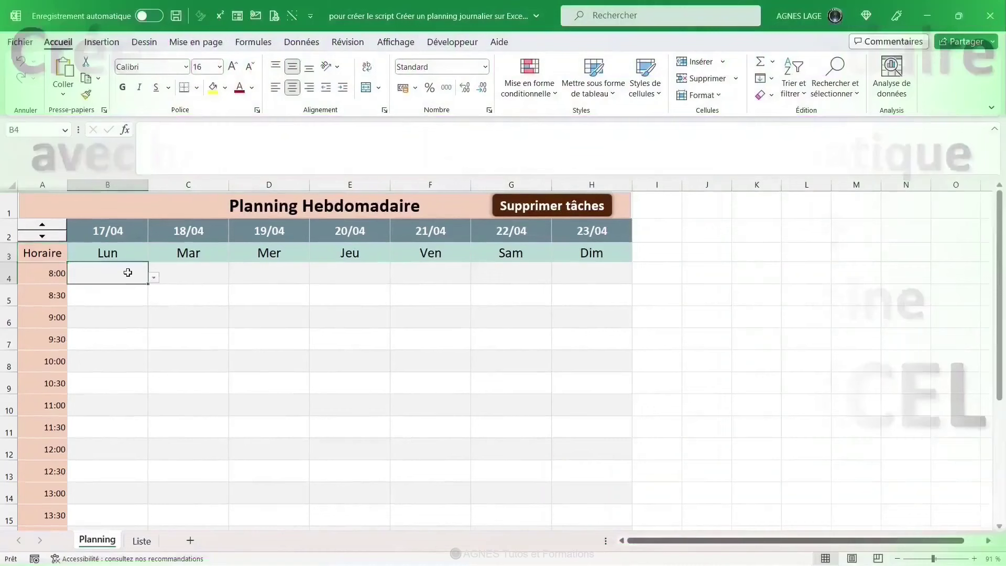
# Pick Répondre aux mails, Envoyer par mail Offre commerciale and Gestion du Stock for Monday's slots.
pyautogui.click(154, 278)
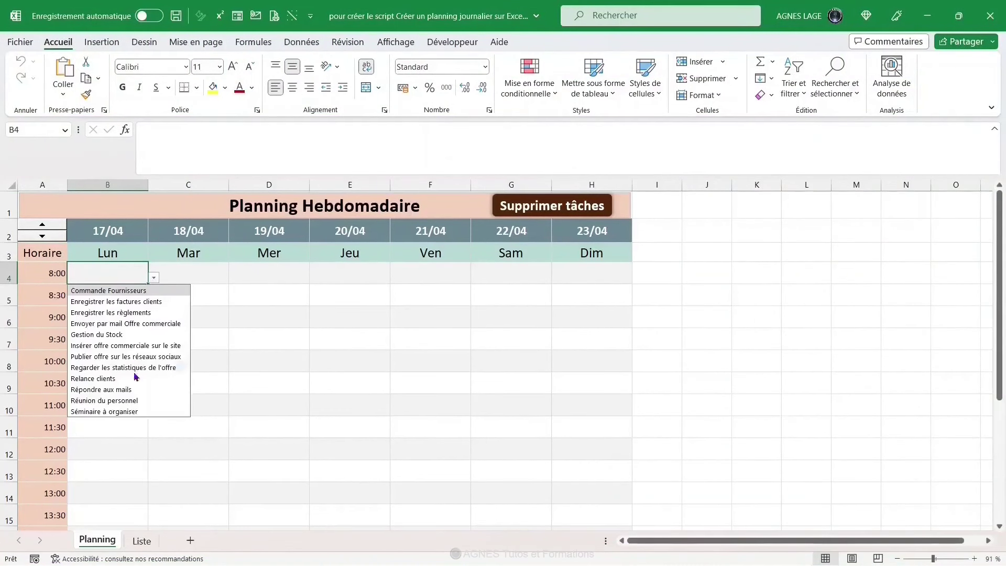
pyautogui.click(132, 391)
pyautogui.press('Return')
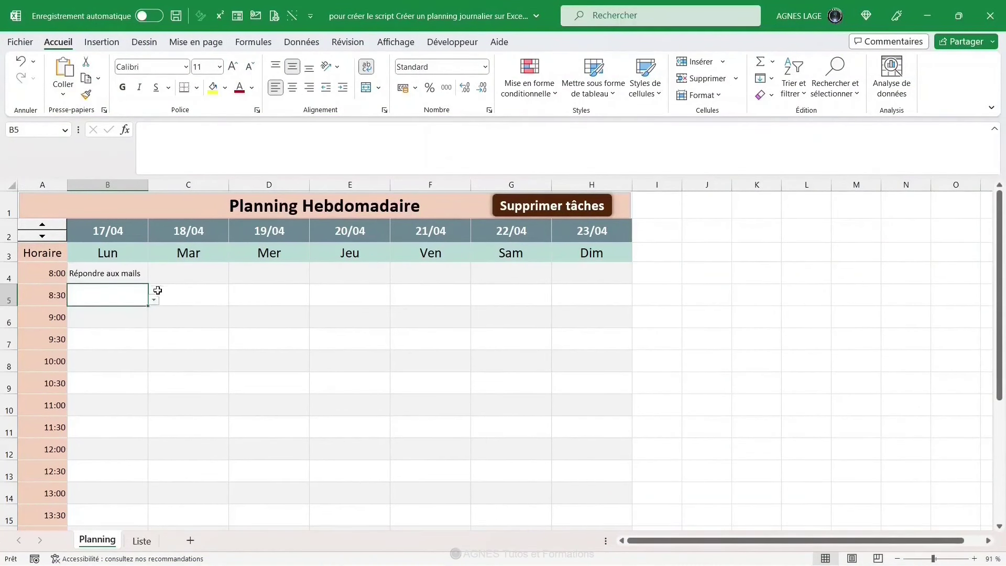
pyautogui.click(154, 299)
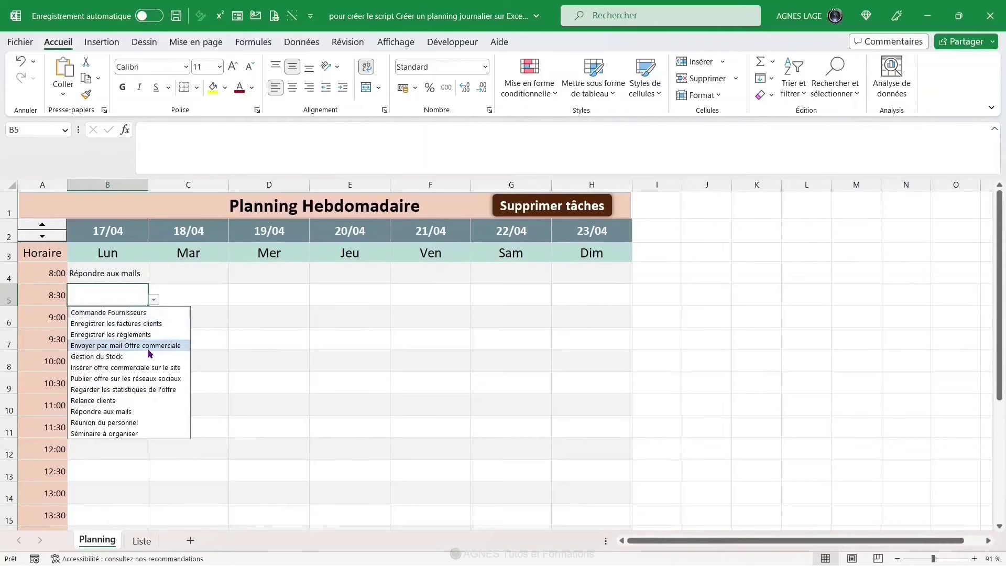
pyautogui.click(149, 346)
pyautogui.click(139, 342)
pyautogui.click(154, 344)
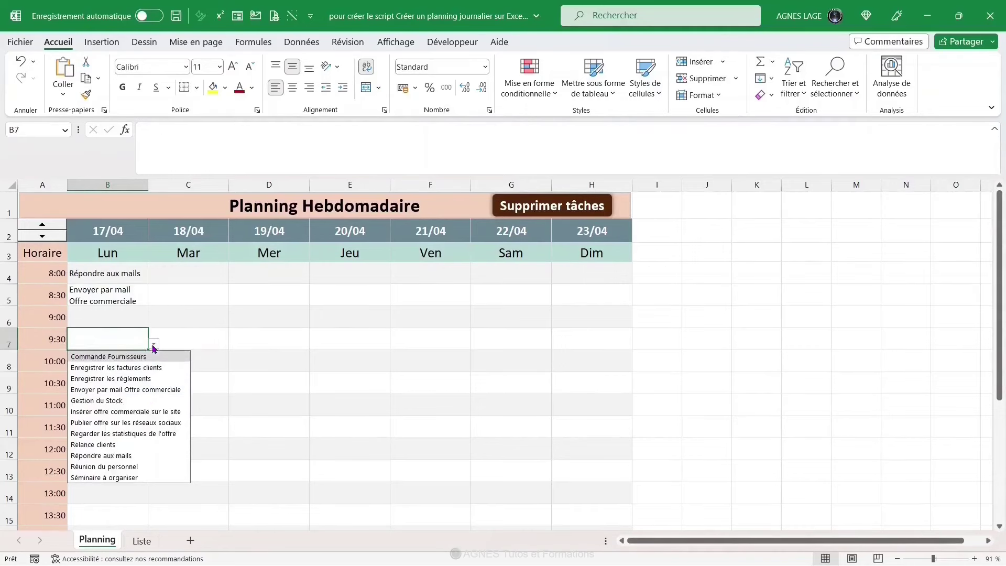
pyautogui.click(132, 402)
# Type 'Dîner client' into the Monday 12:00 slot and advance the planning one week.
pyautogui.click(115, 451)
pyautogui.write('Dîner cli')
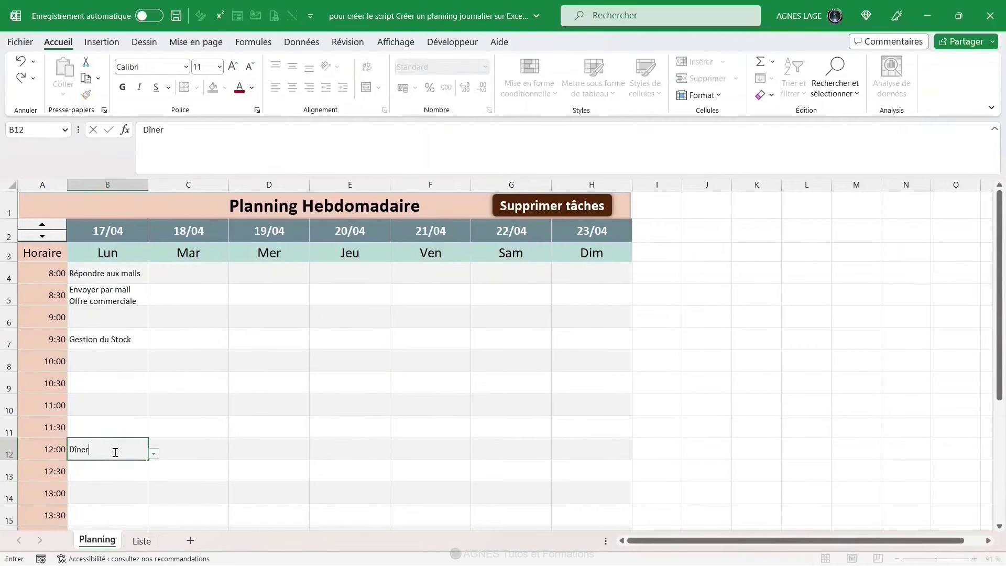
pyautogui.write('ent')
pyautogui.click(64, 257)
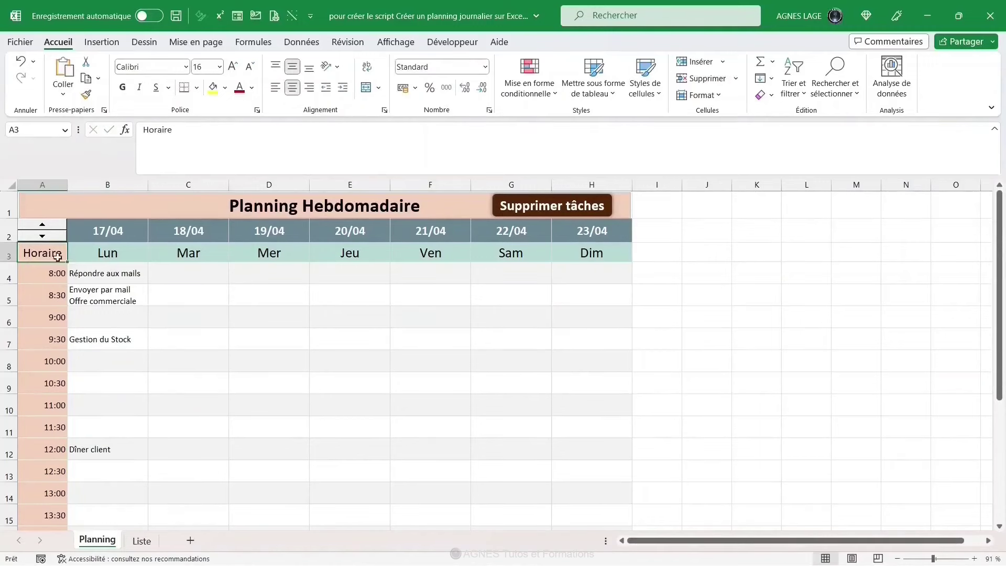
pyautogui.click(53, 230)
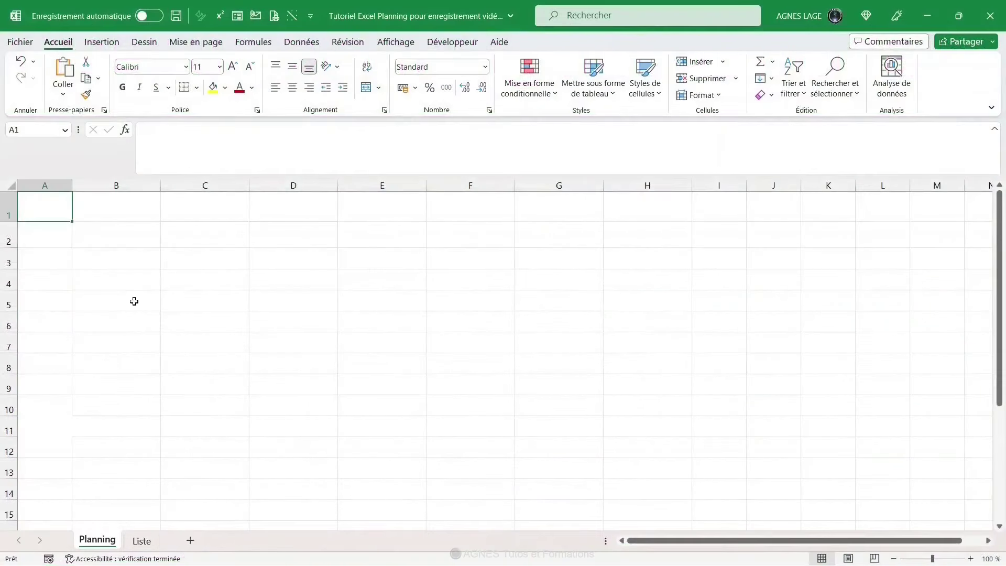
# Enter 17/04/2023 in A2 and the formula =A2 in B2.
pyautogui.click(57, 242)
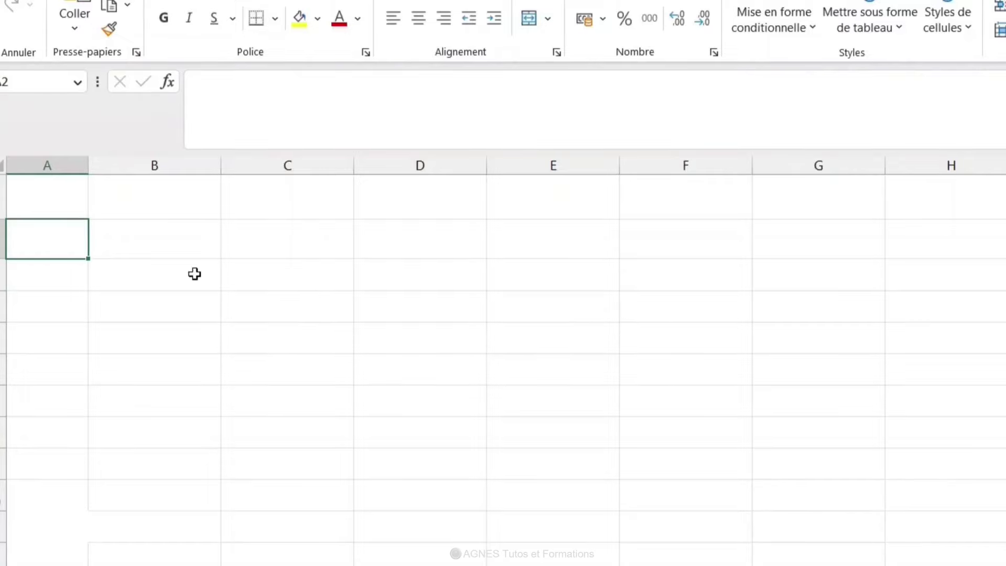
pyautogui.write('17/04/2023')
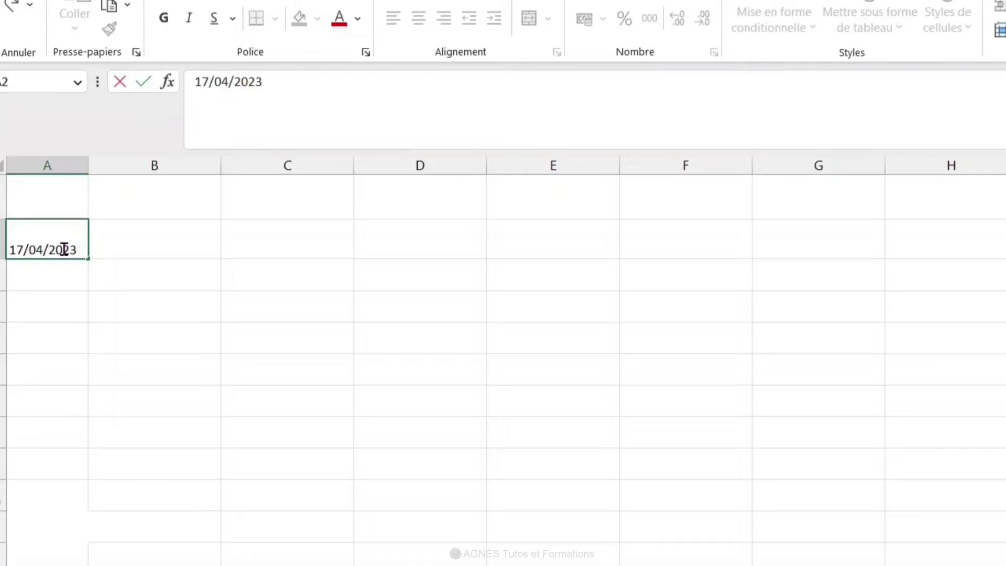
pyautogui.click(160, 245)
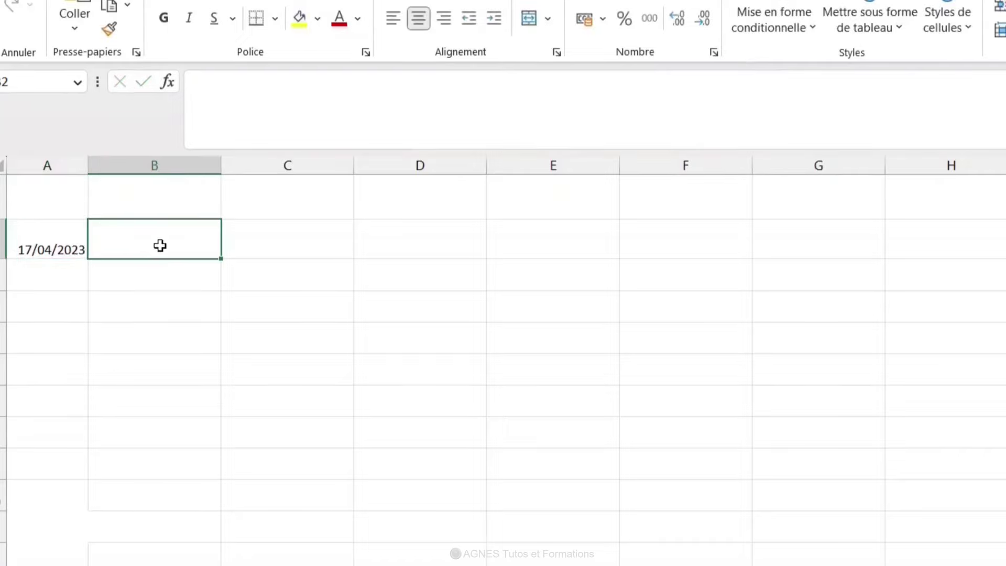
pyautogui.write('=')
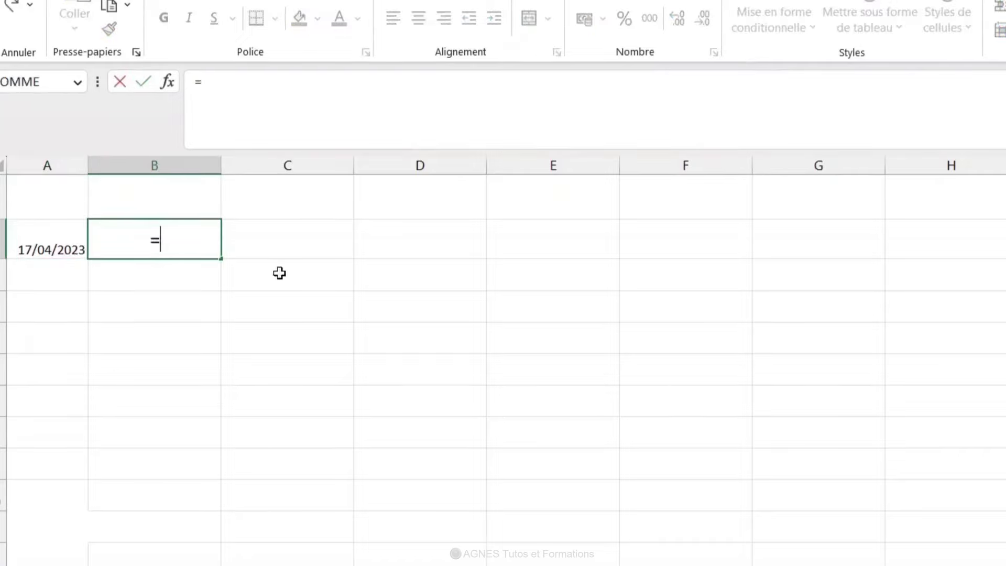
pyautogui.click(58, 242)
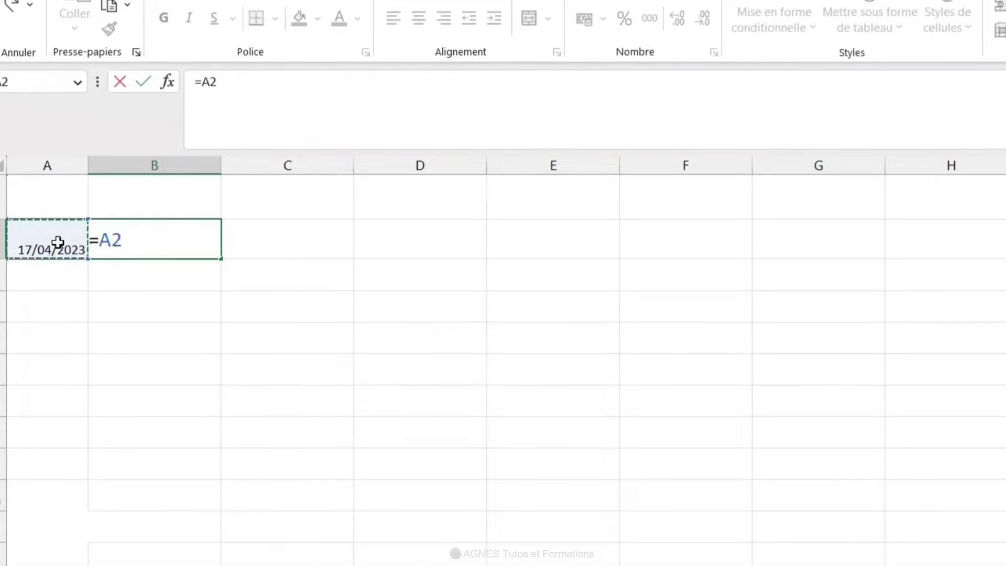
pyautogui.press('Return')
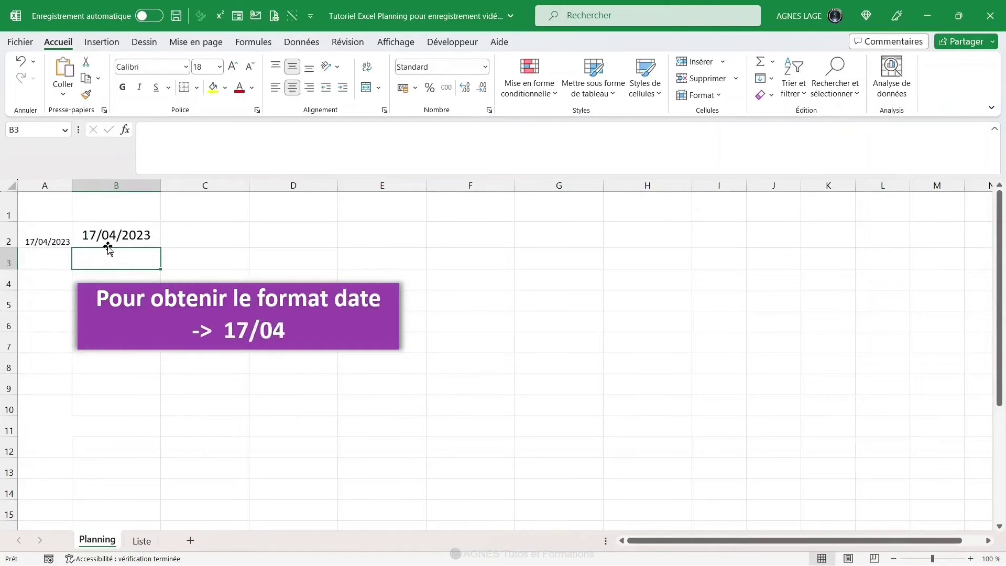
# Give B2 the custom number format jj/mm so it shows 17/04.
pyautogui.click(118, 241)
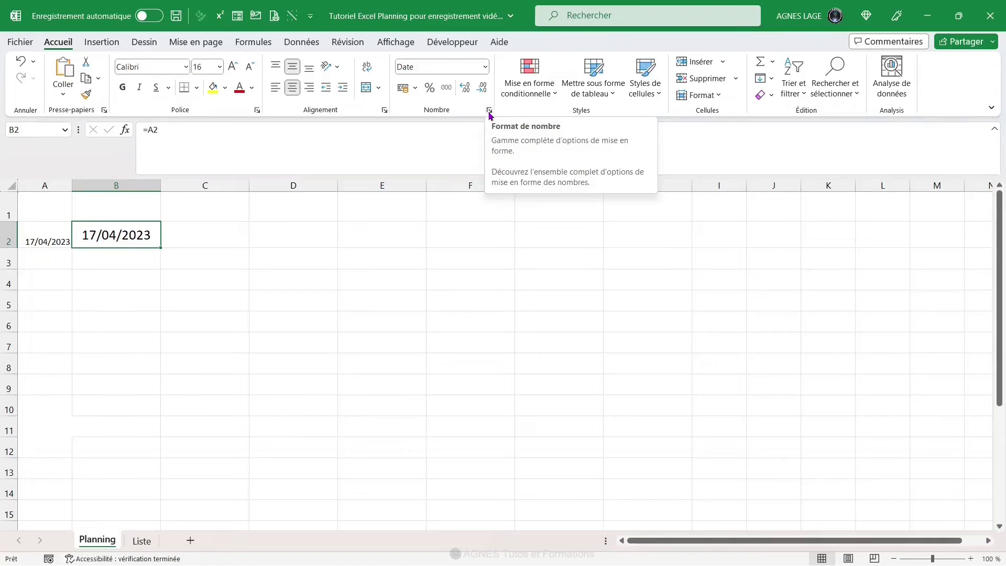
pyautogui.click(490, 111)
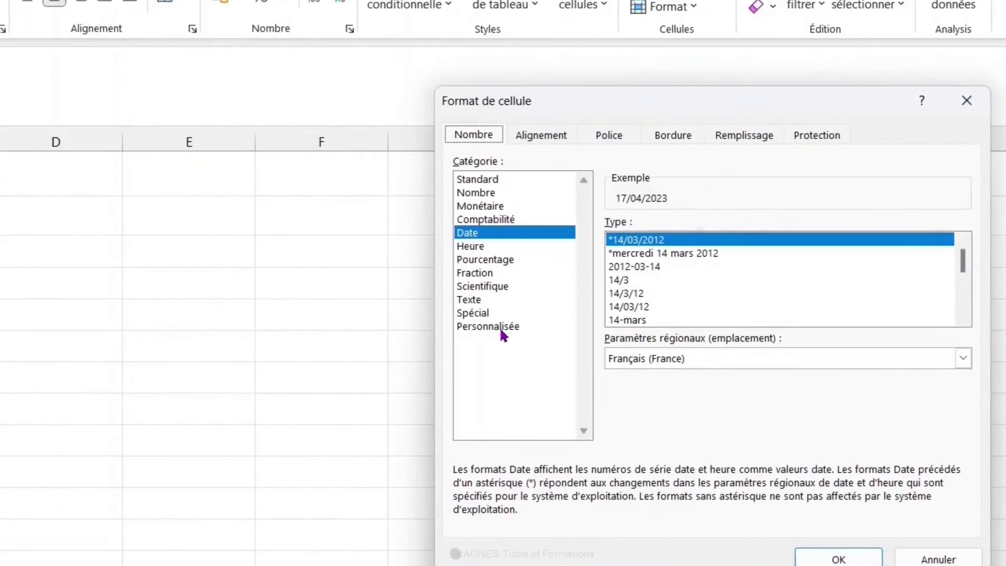
pyautogui.click(499, 326)
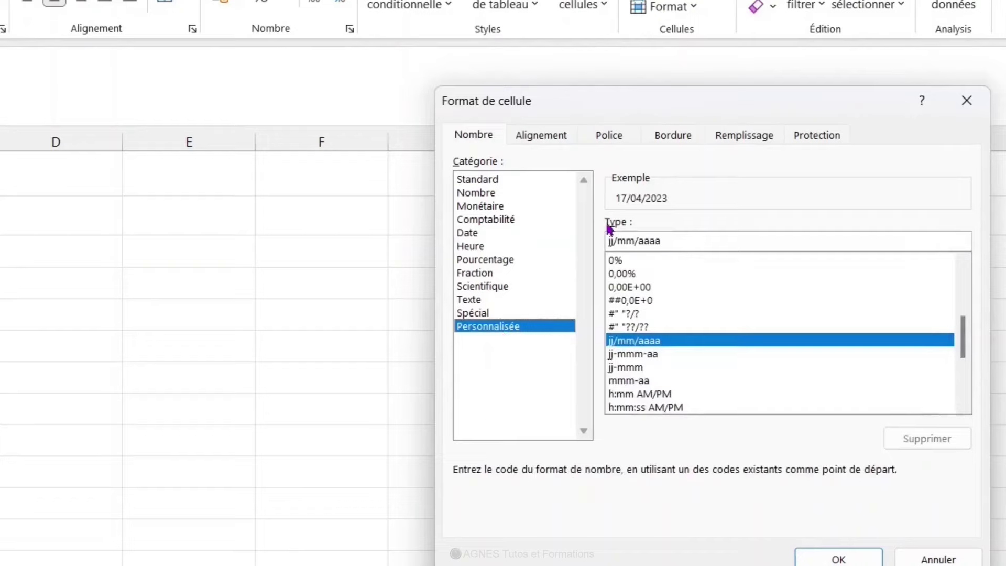
pyautogui.moveTo(670, 241); pyautogui.dragTo(596, 241)
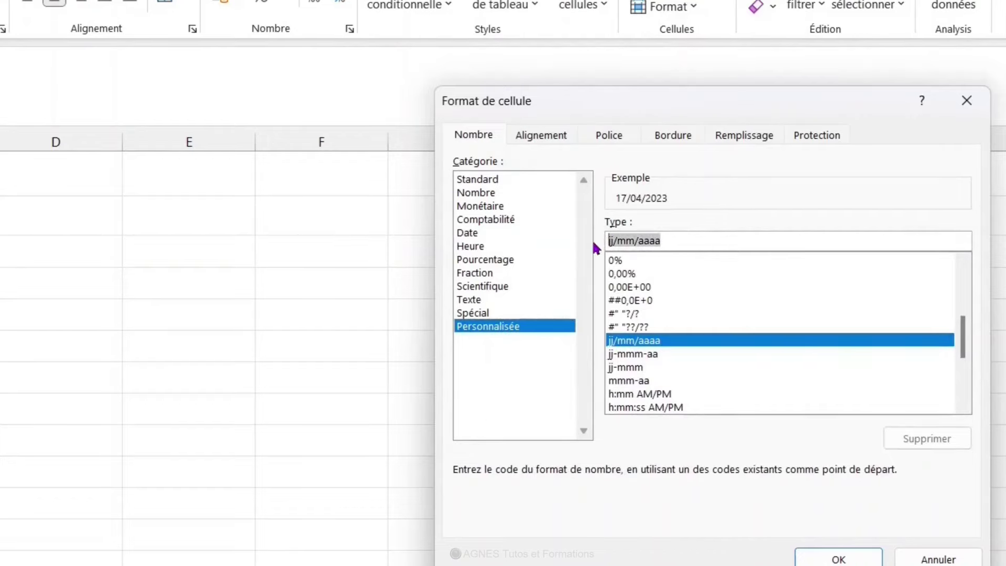
pyautogui.write('jj')
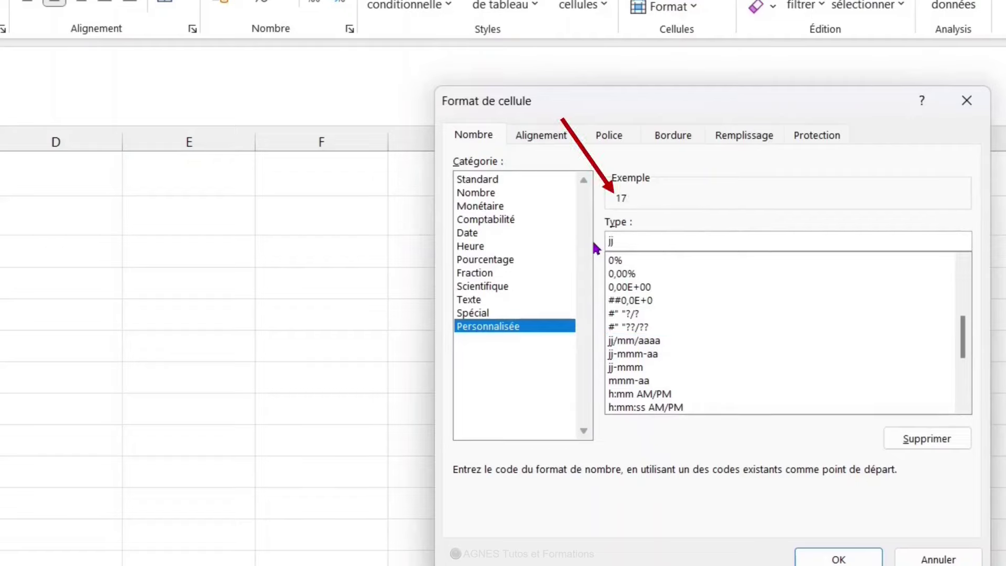
pyautogui.write('/')
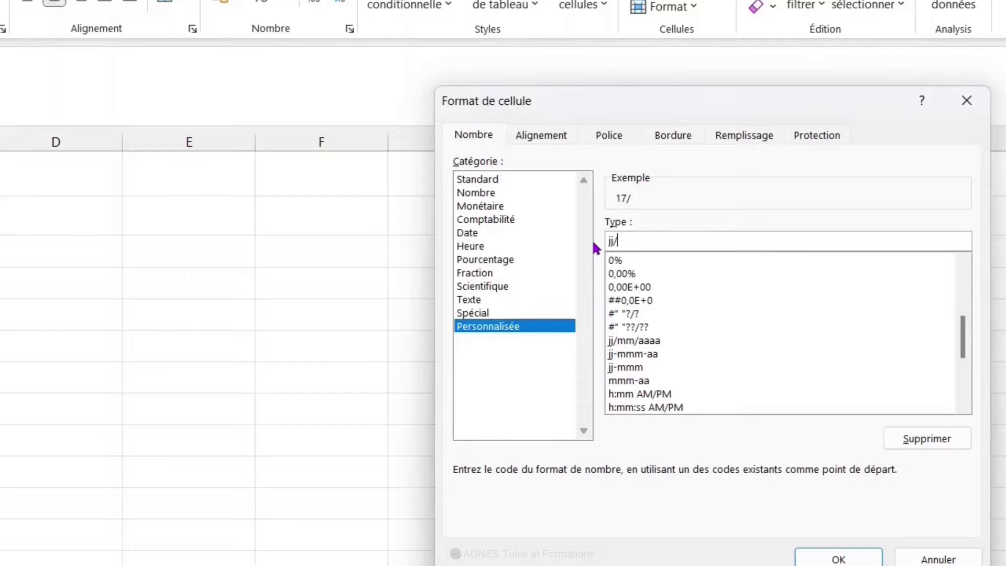
pyautogui.write('mm')
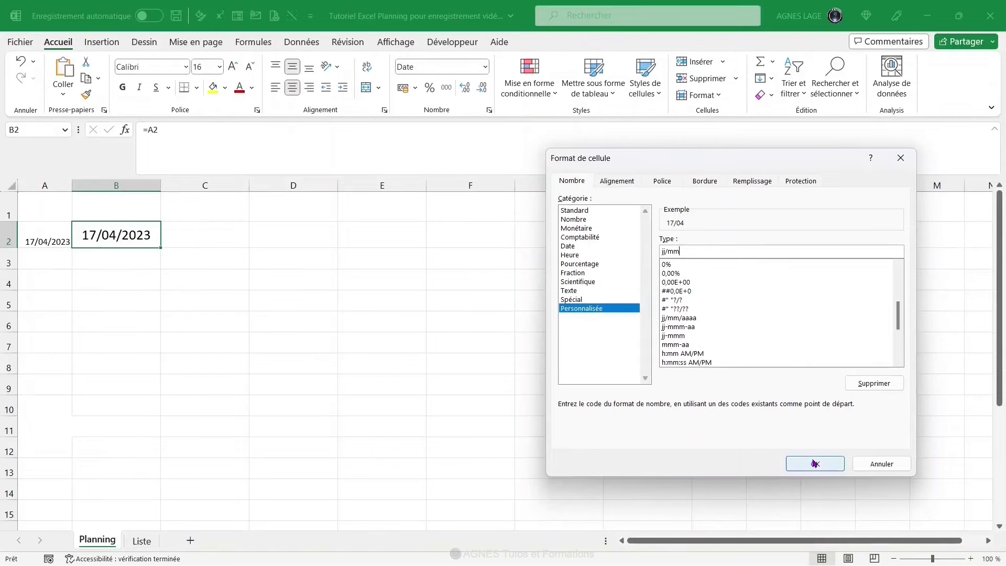
pyautogui.click(815, 464)
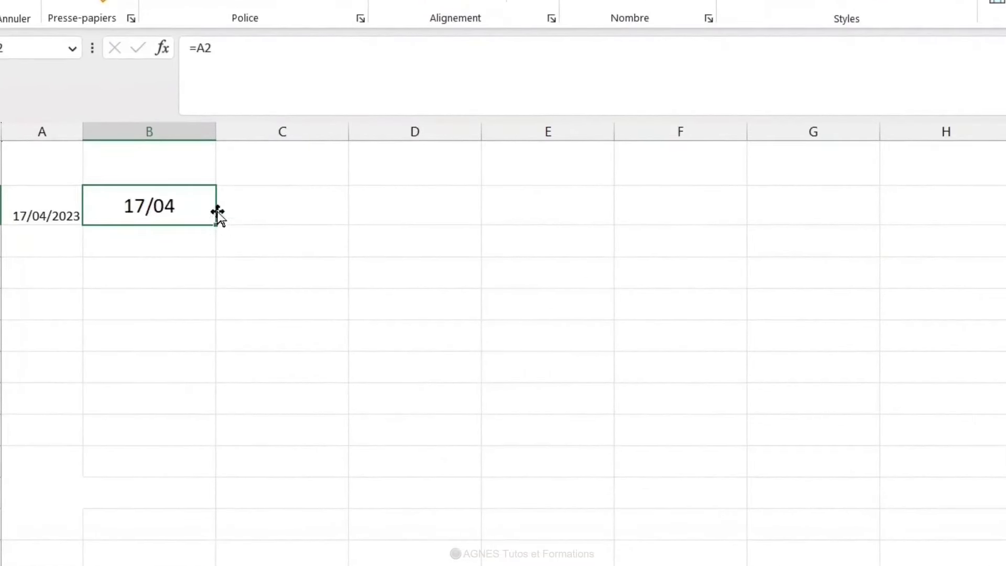
# Enter the formula =B2+1 in C2 for the next day's date.
pyautogui.click(270, 208)
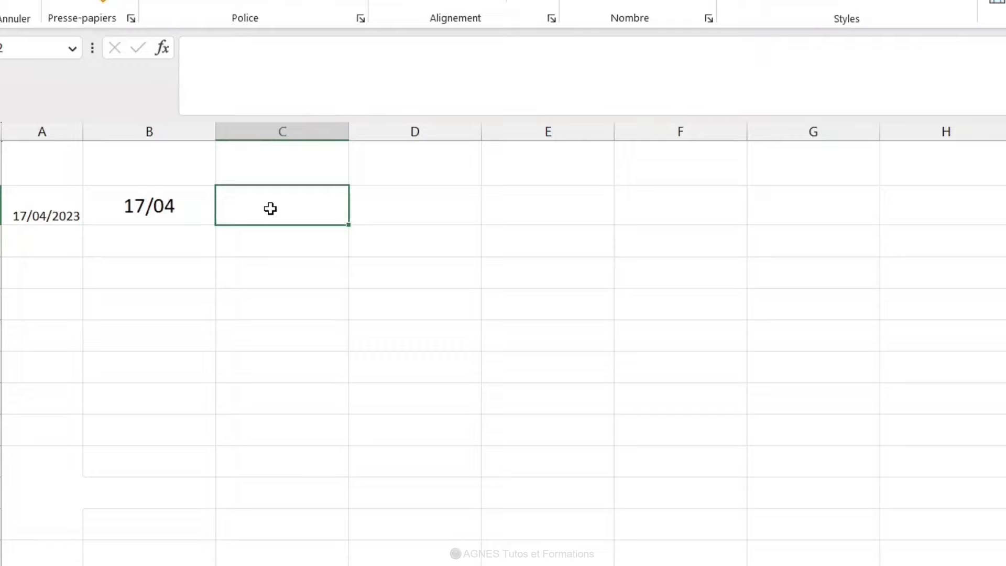
pyautogui.write('=')
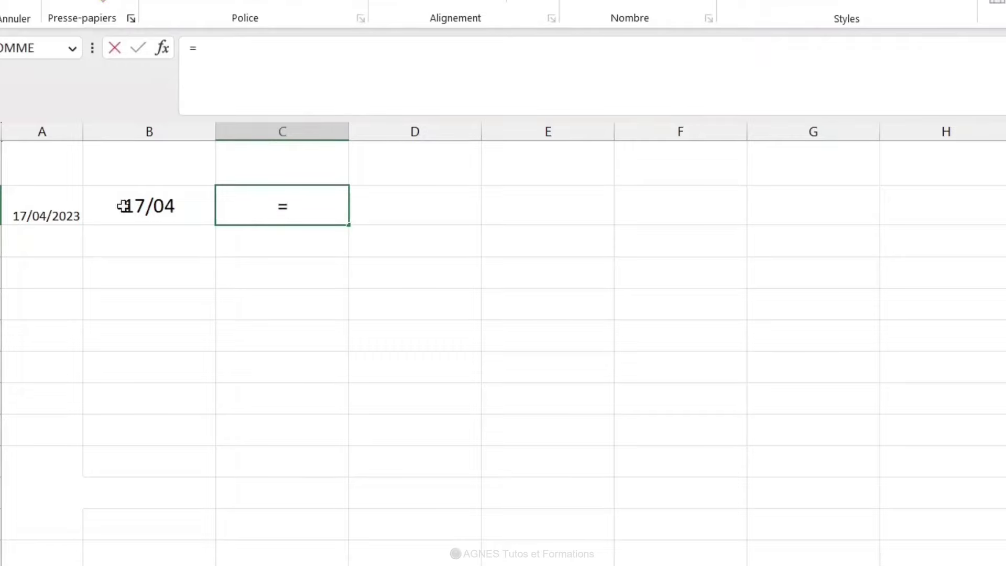
pyautogui.click(160, 206)
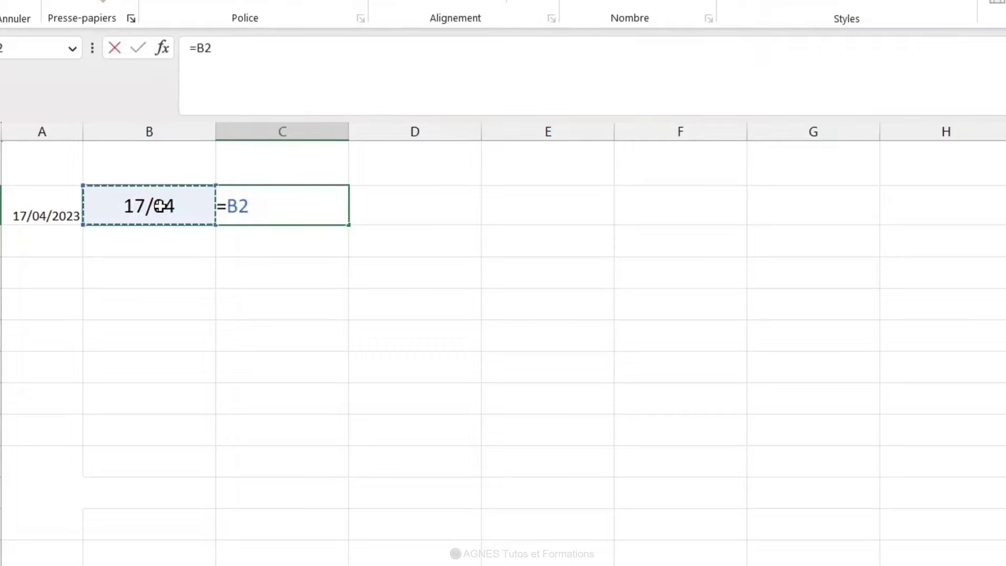
pyautogui.write('+1')
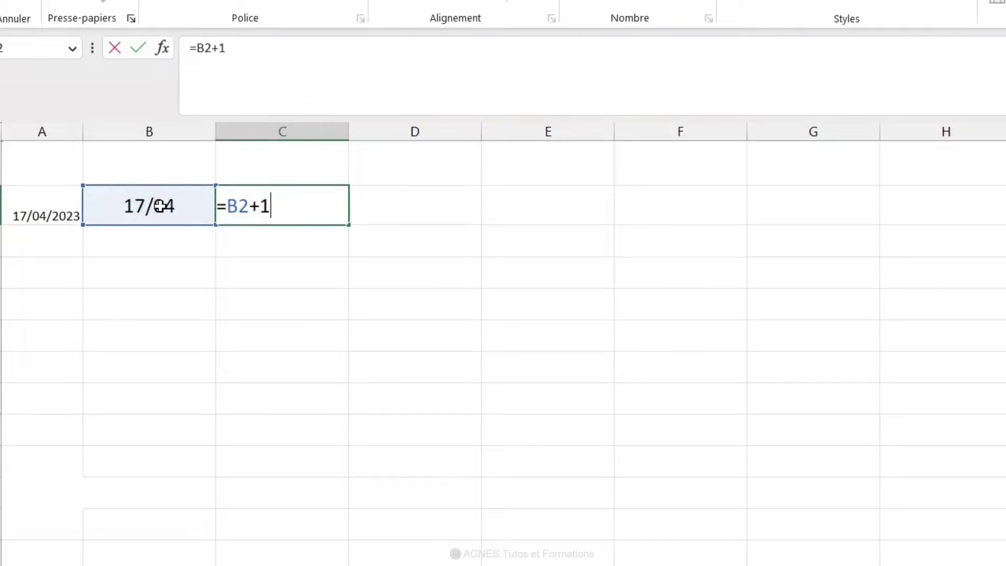
pyautogui.press('Return')
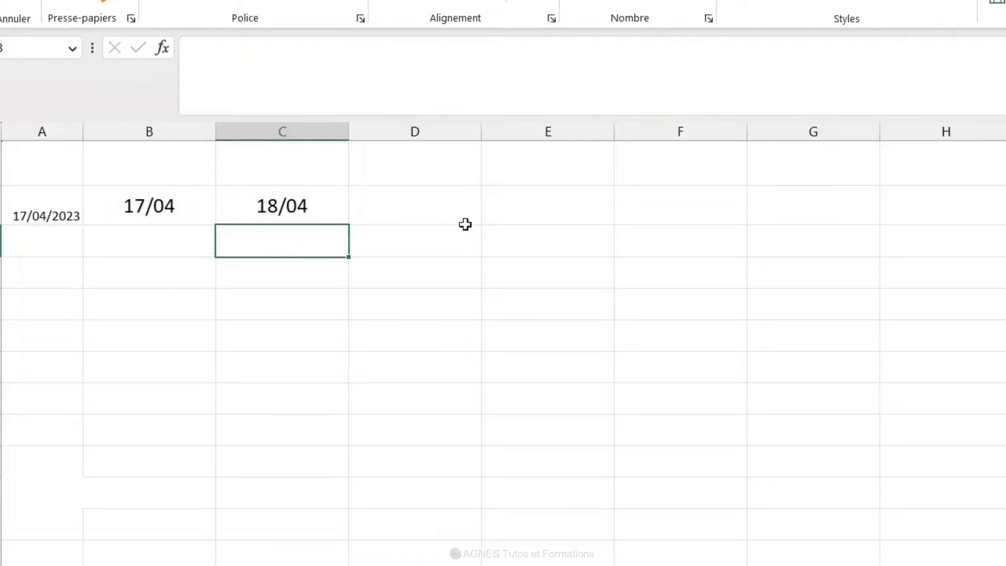
# Fill C2's formula across to H2 so row 2 runs through 23/04.
pyautogui.click(306, 208)
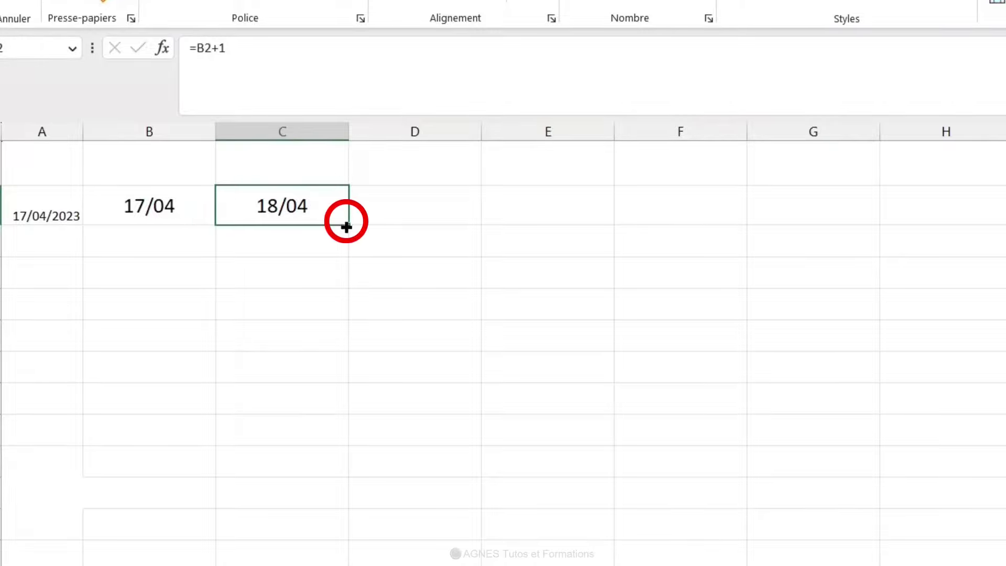
pyautogui.moveTo(347, 226)
pyautogui.mouseDown()
pyautogui.moveTo(348, 244)
pyautogui.moveTo(651, 256)
pyautogui.mouseUp()
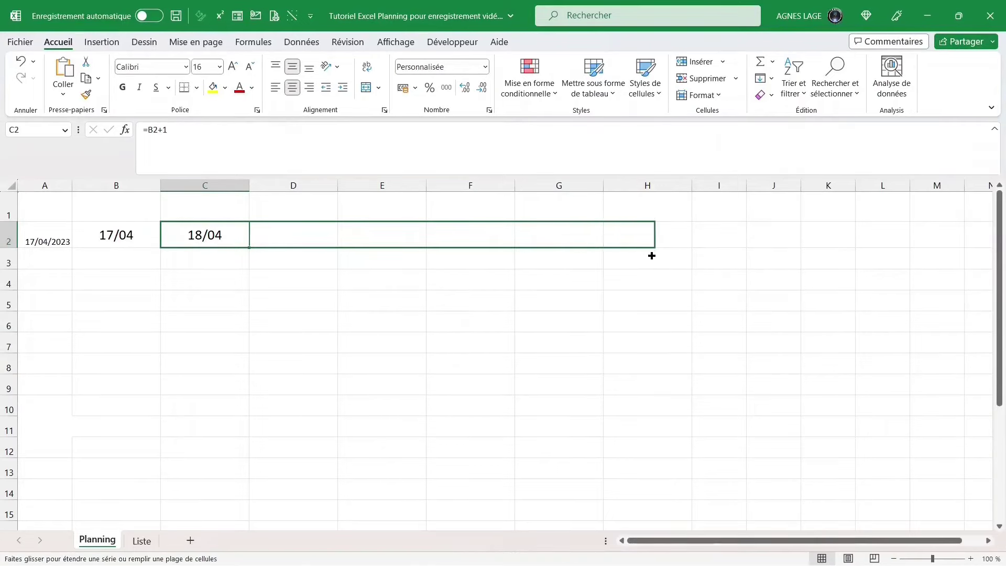
pyautogui.moveTo(652, 255); pyautogui.dragTo(651, 256)
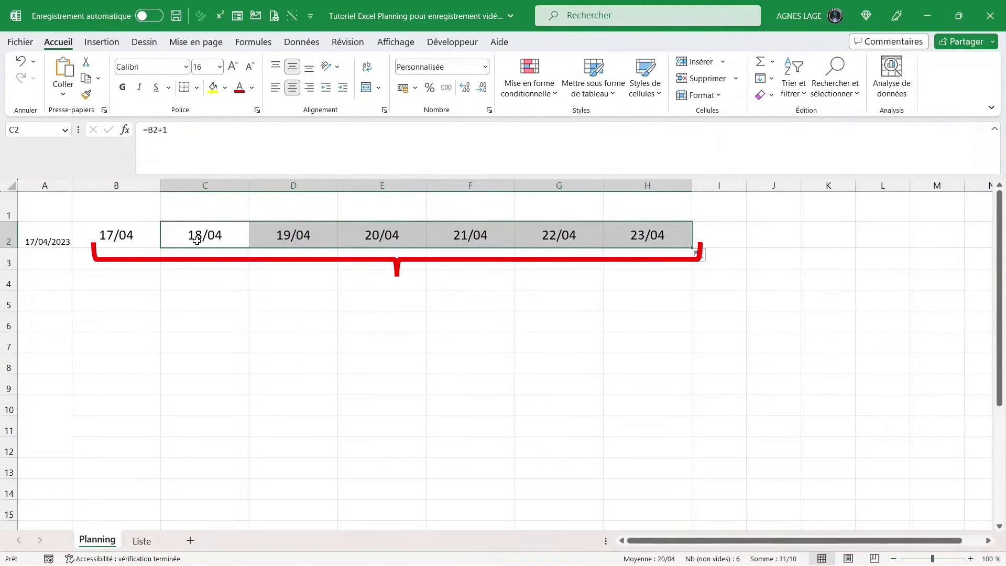
pyautogui.click(140, 236)
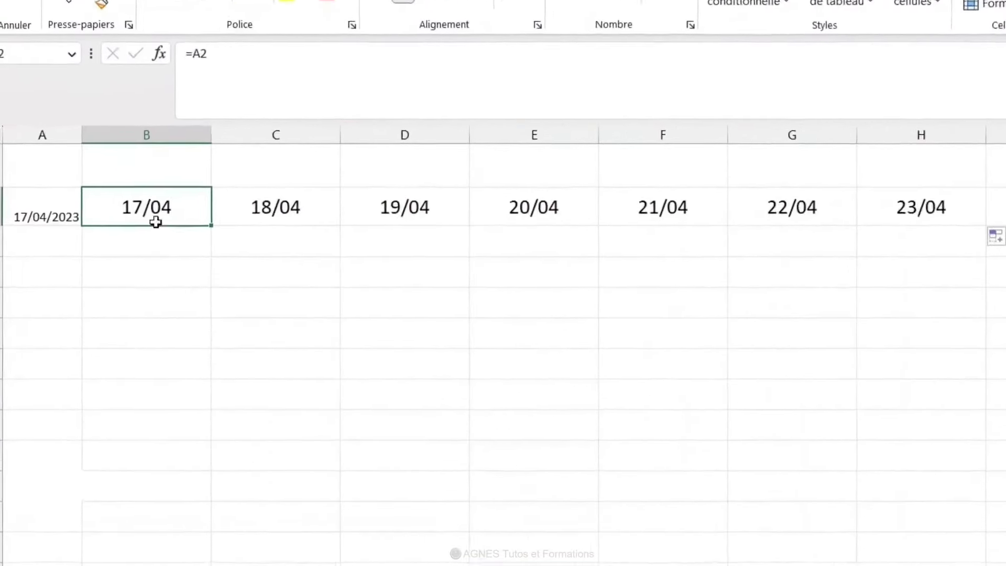
# Start B3's formula with TEXTE(B2;"jjj") to get the weekday abbreviation.
pyautogui.click(125, 261)
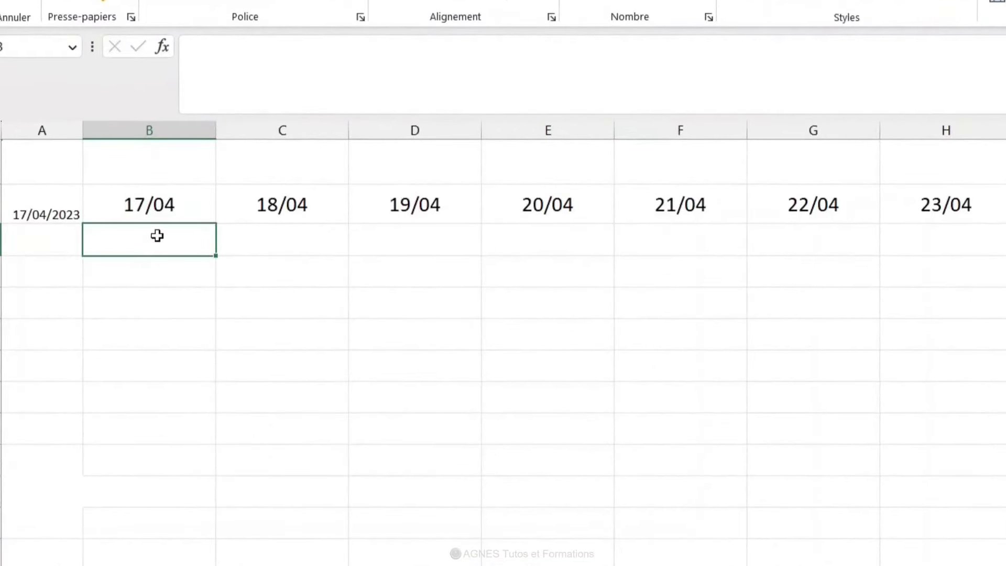
pyautogui.click(264, 65)
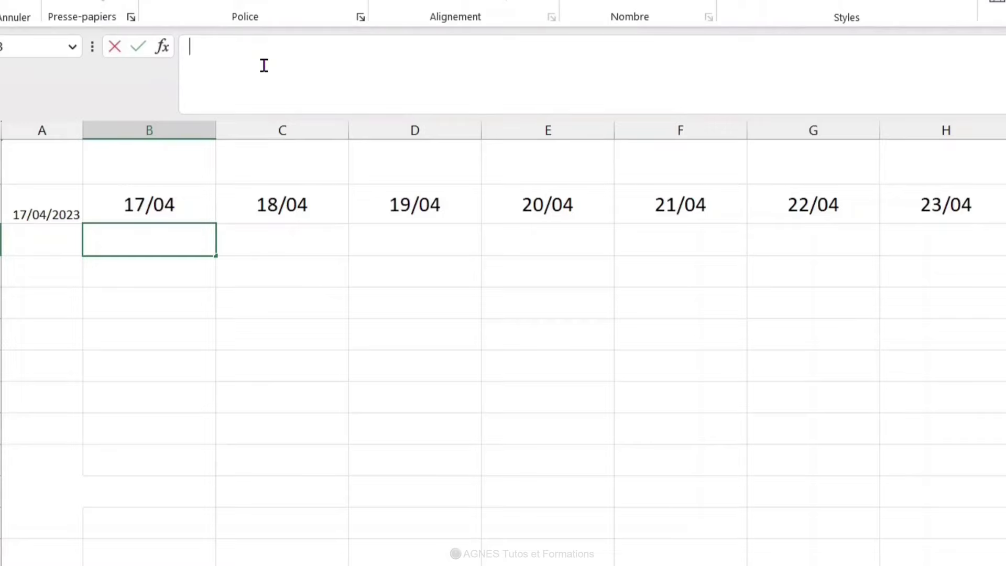
pyautogui.write('=')
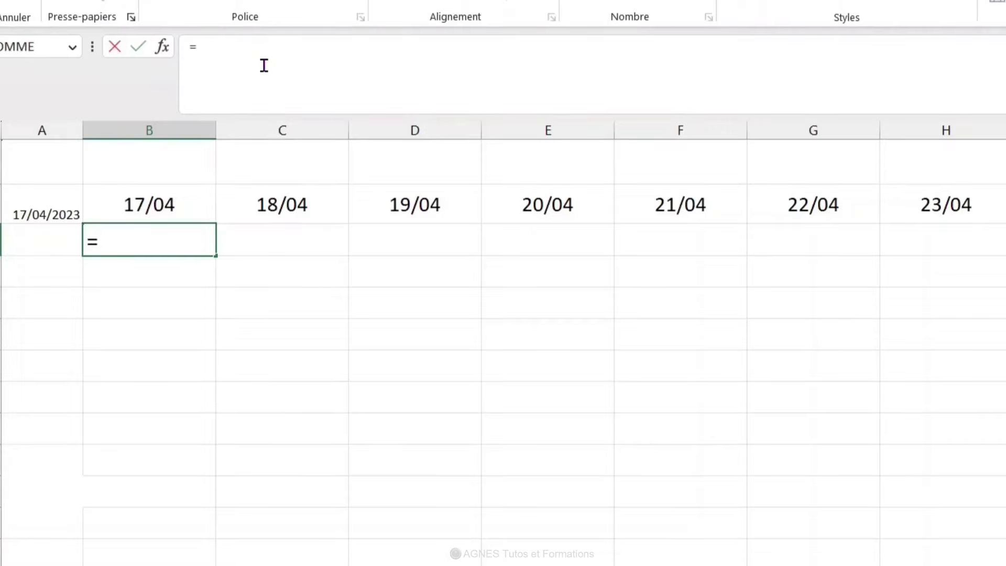
pyautogui.write('Te')
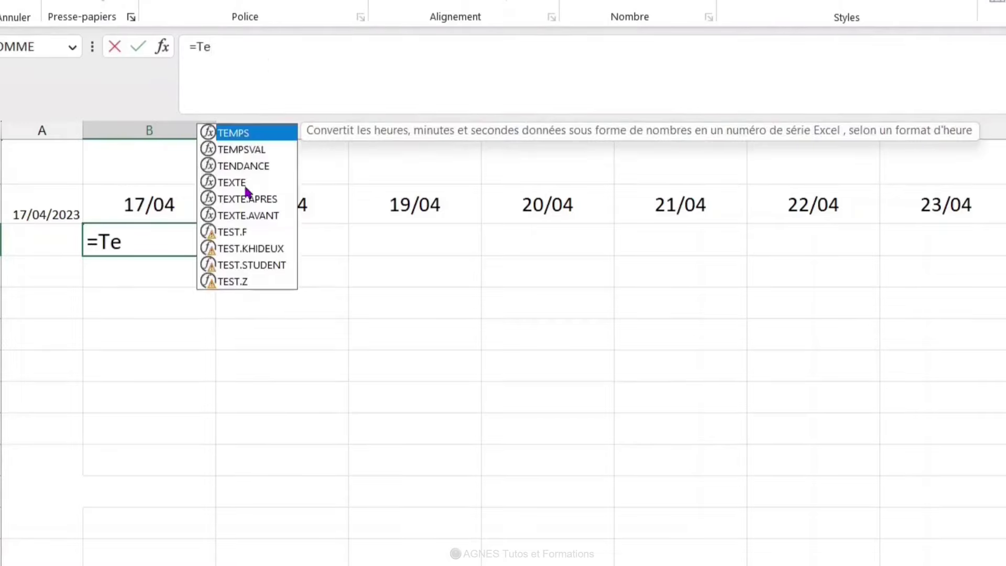
pyautogui.doubleClick(246, 189)
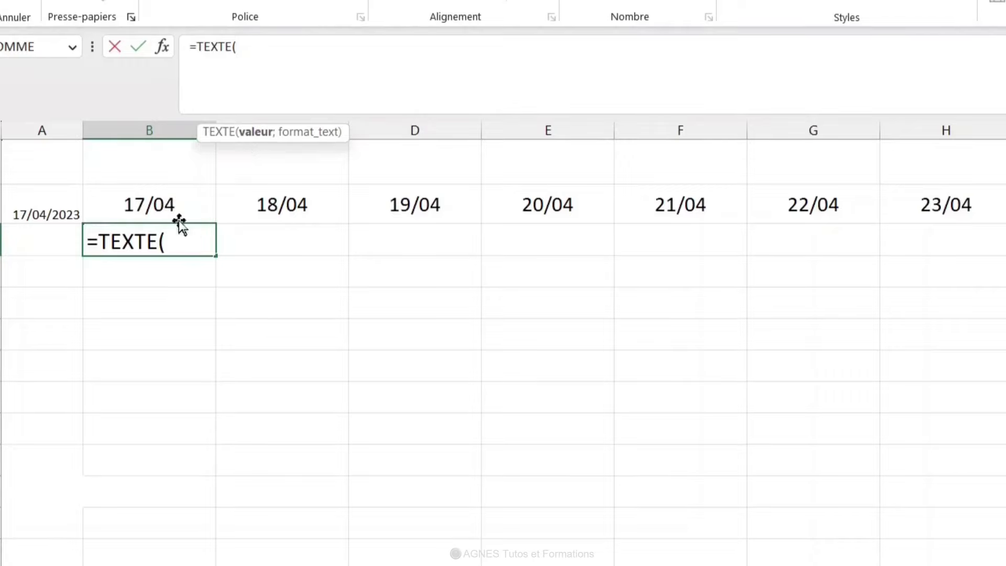
pyautogui.click(190, 201)
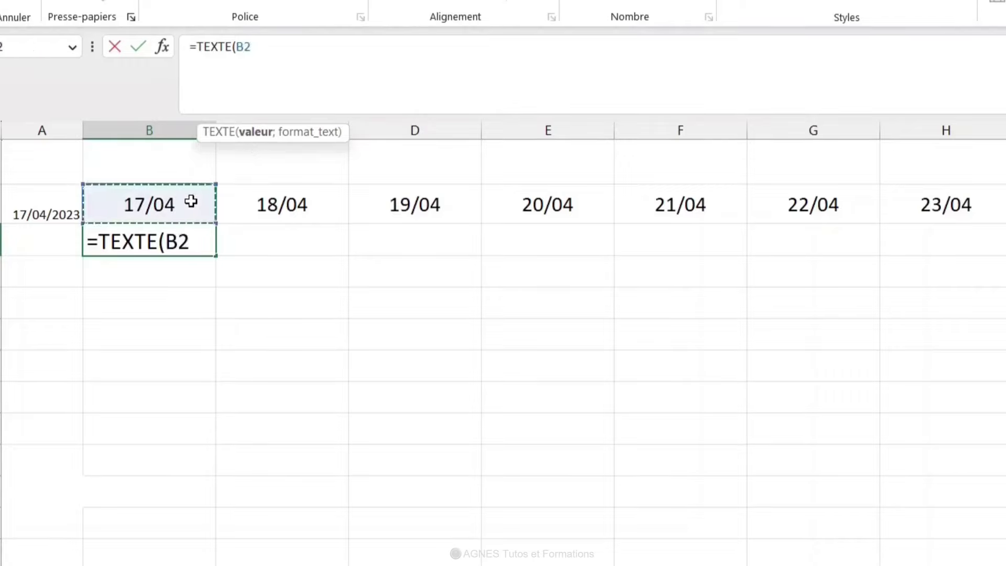
pyautogui.write(';')
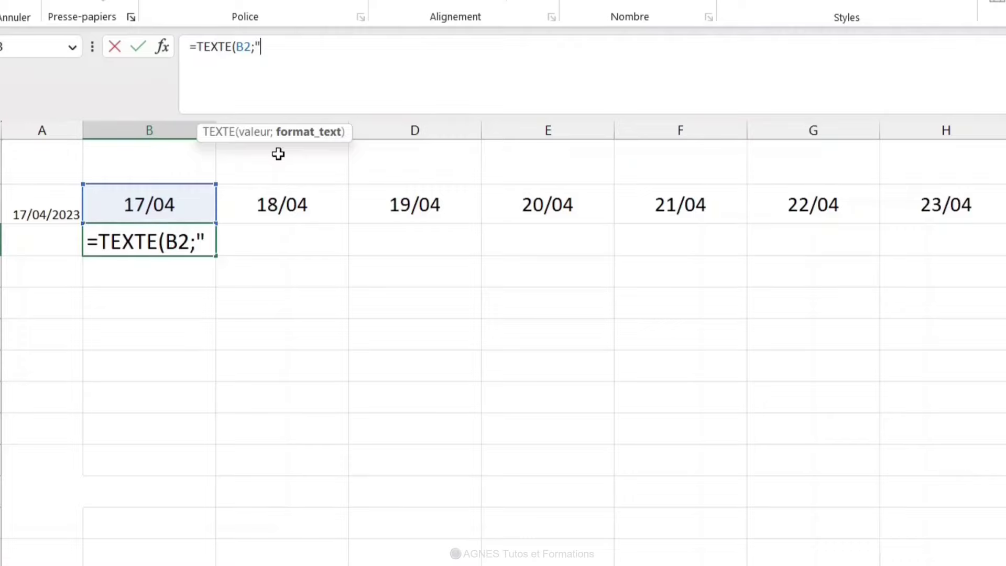
pyautogui.write('jjj')
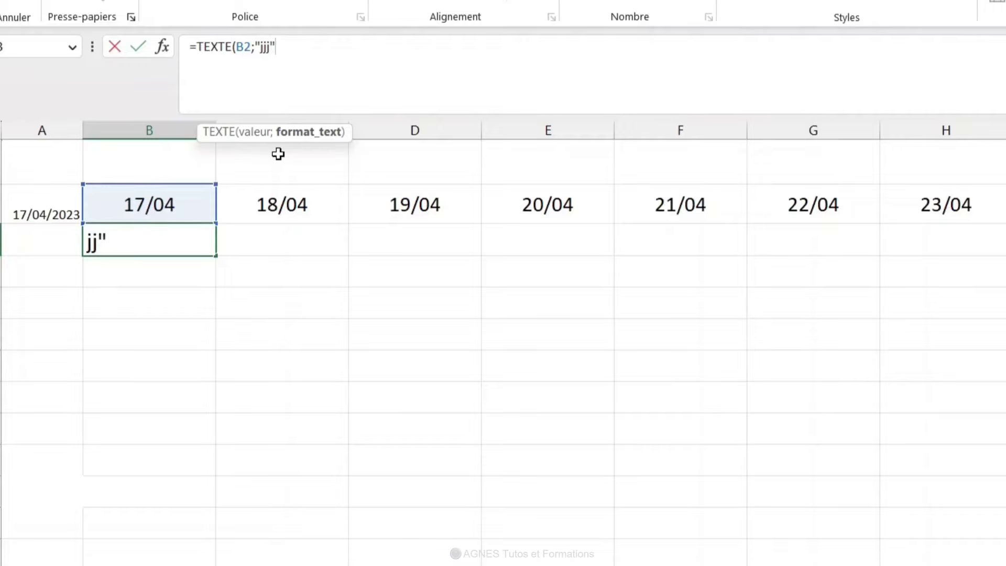
pyautogui.write(')')
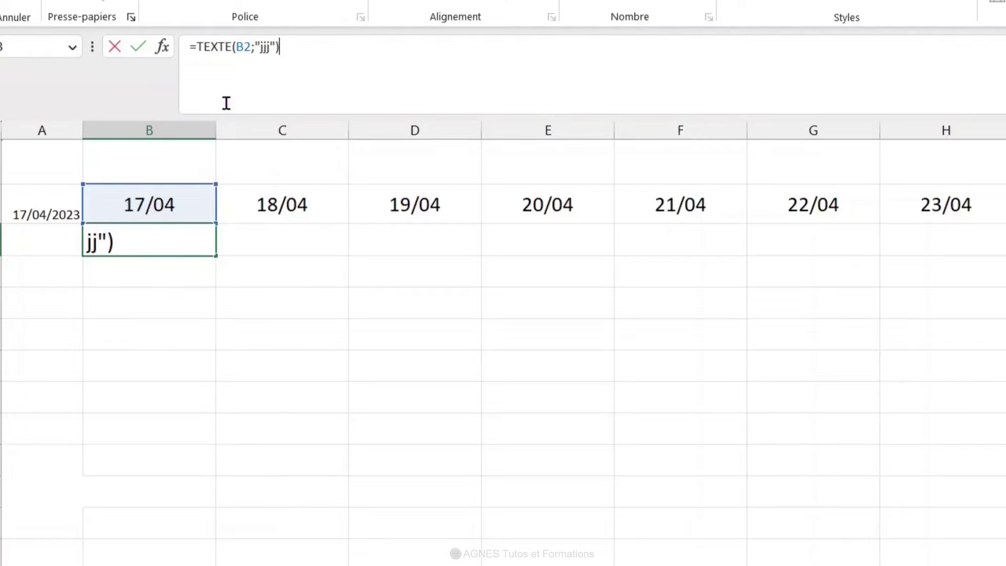
# Wrap it in NOMPROPRE to make =NOMPROPRE(TEXTE(B2;"jjj")) and commit it.
pyautogui.click(194, 46)
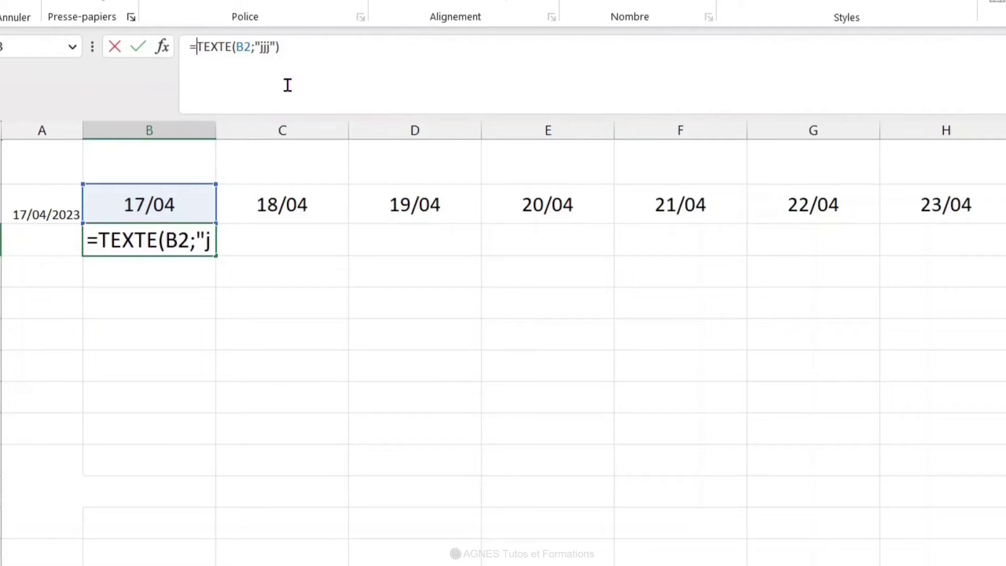
pyautogui.write('NOM')
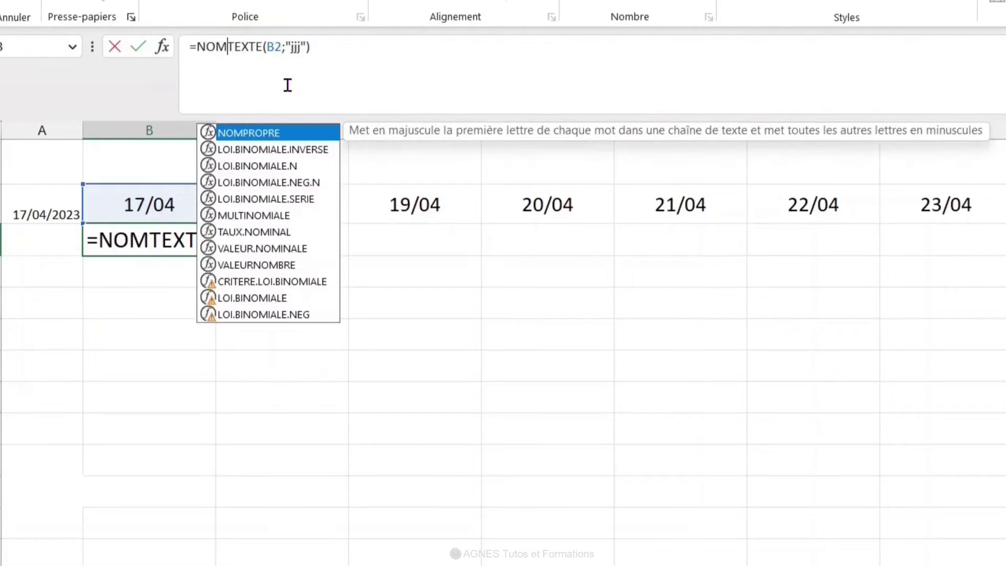
pyautogui.doubleClick(257, 134)
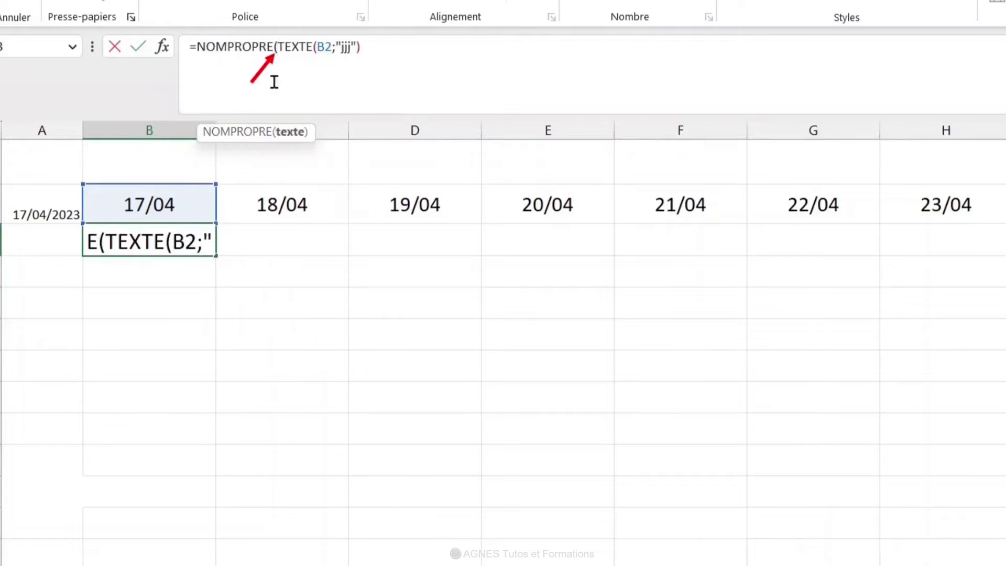
pyautogui.click(398, 47)
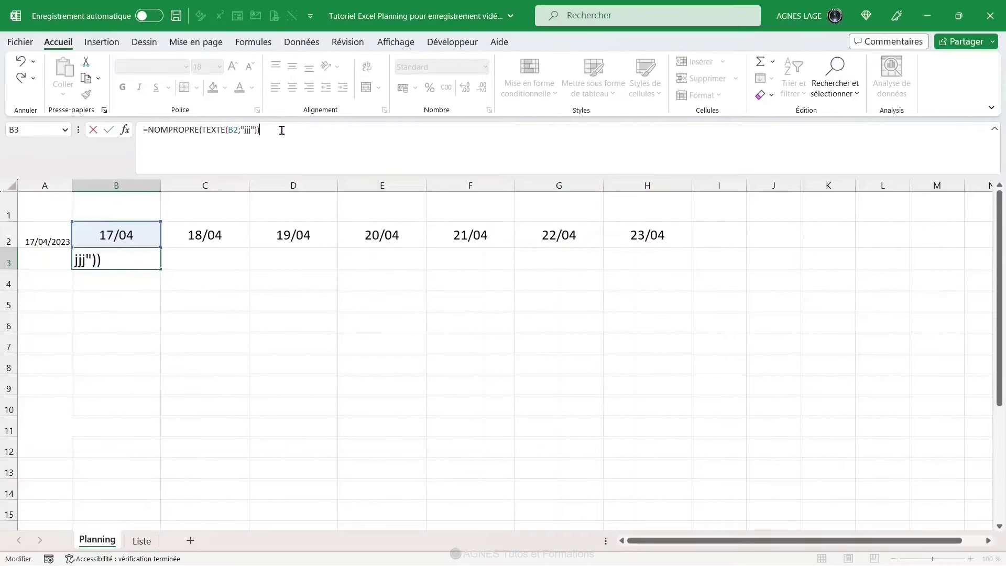
pyautogui.write(')')
pyautogui.press('Return')
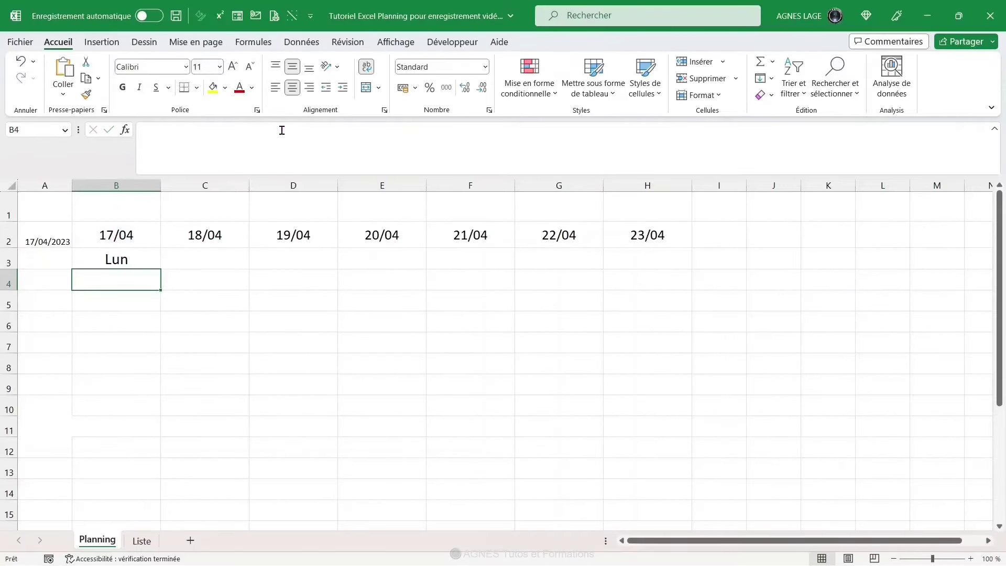
# Fill the weekday formula from B3 across to H3, showing Lun to Dim.
pyautogui.click(134, 258)
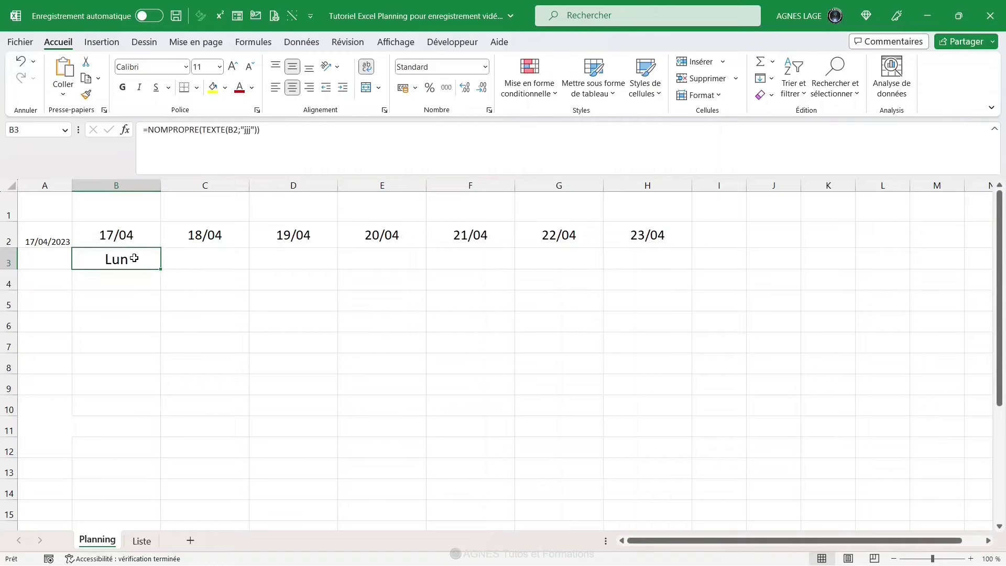
pyautogui.moveTo(161, 267); pyautogui.dragTo(482, 269)
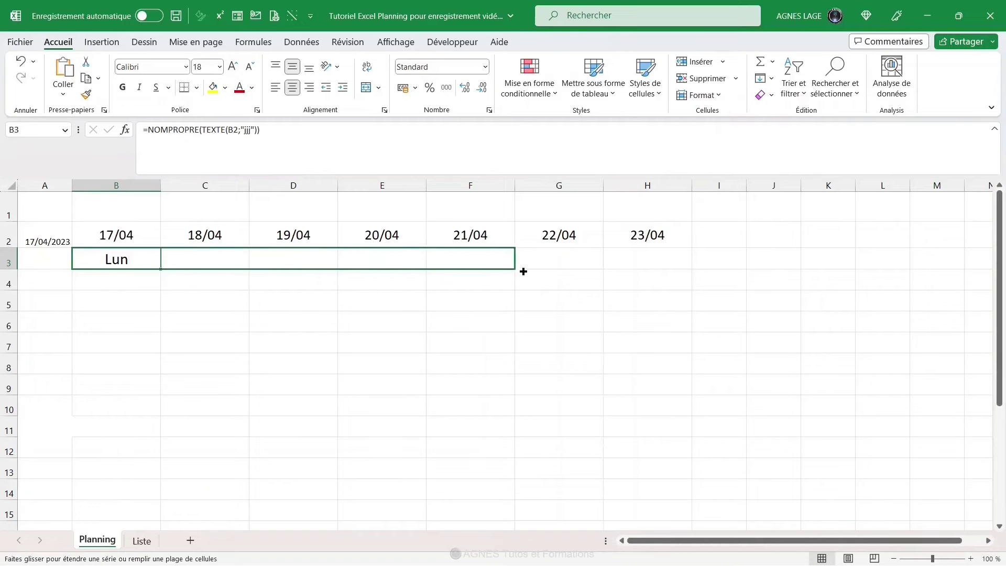
pyautogui.moveTo(482, 269); pyautogui.dragTo(662, 270)
pyautogui.click(45, 258)
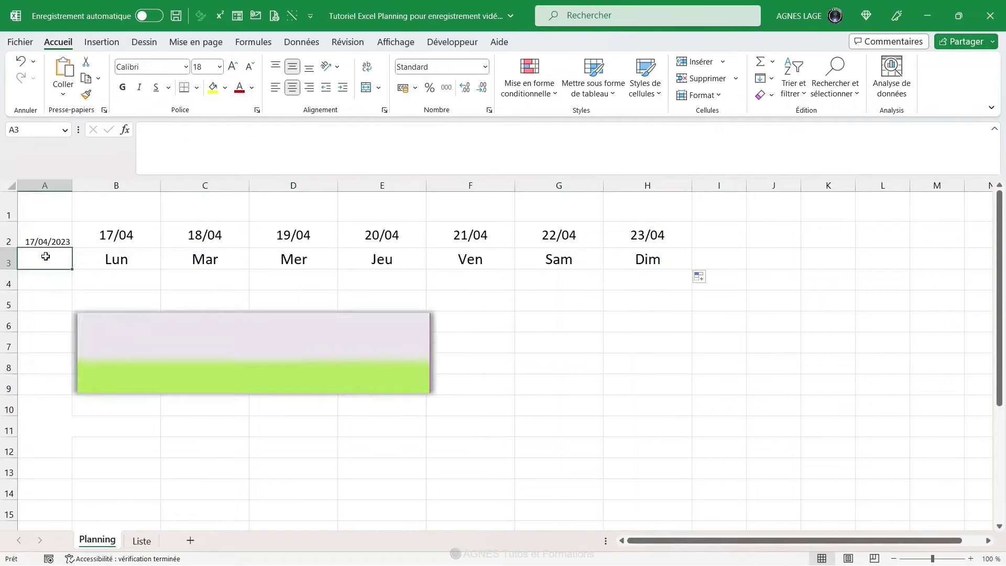
# Label A3 'Horaire' and give A4 the 13:30 hours-and-minutes time format.
pyautogui.write('Horaire')
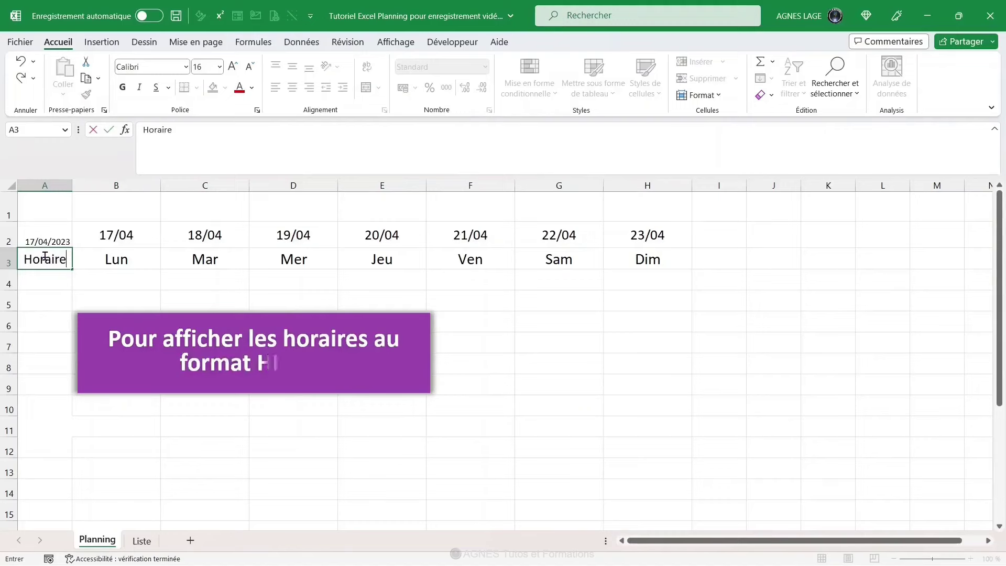
pyautogui.click(53, 283)
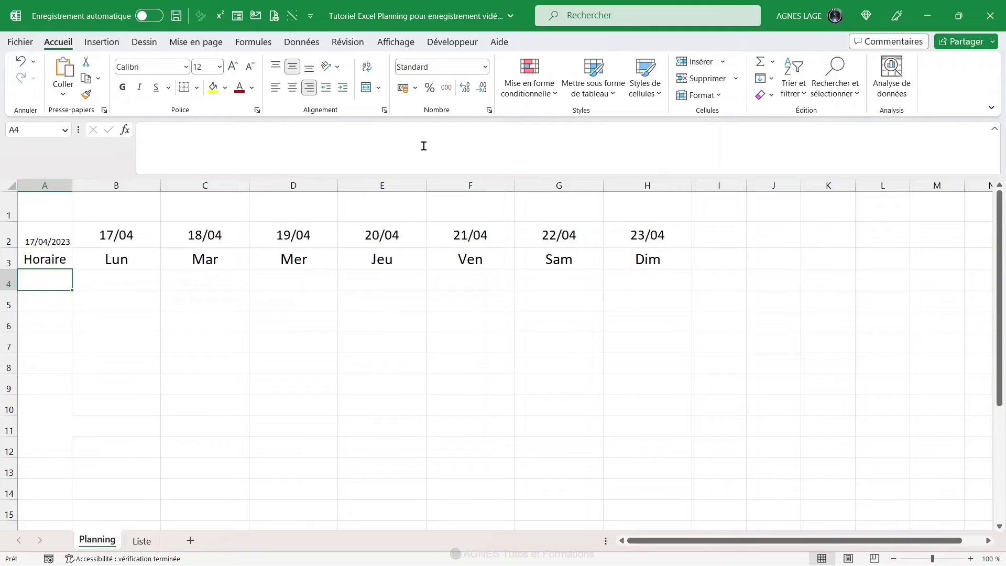
pyautogui.click(490, 109)
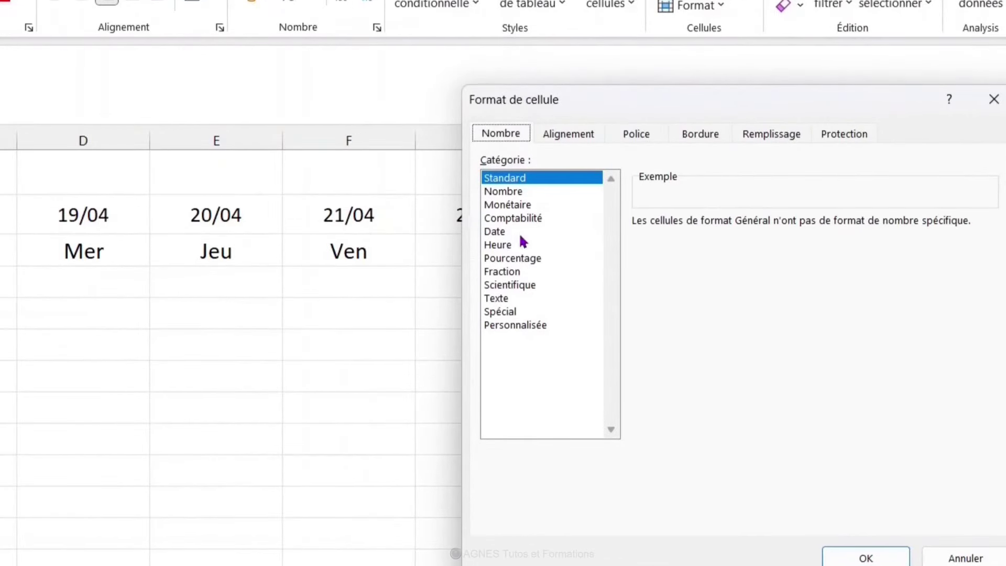
pyautogui.click(511, 246)
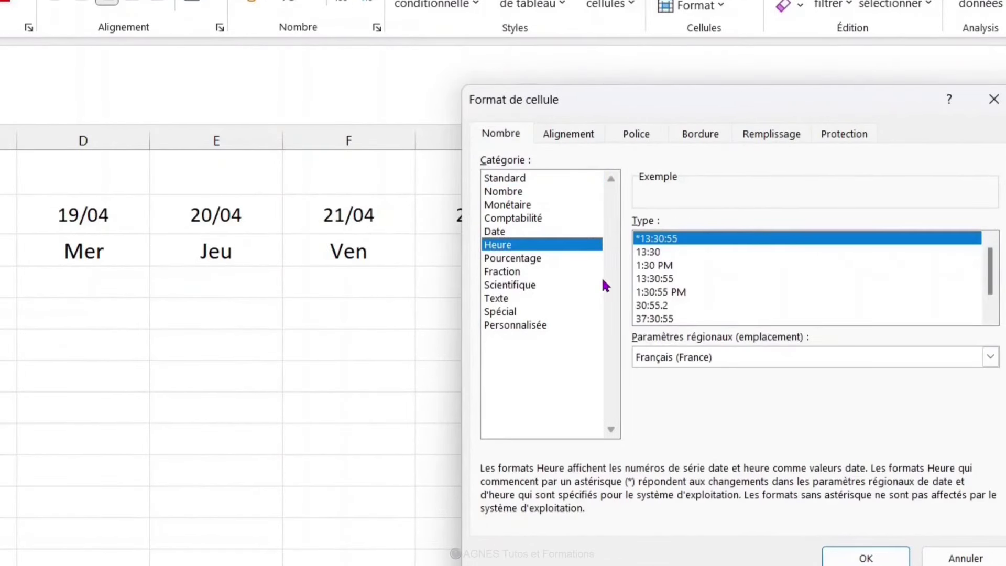
pyautogui.click(649, 256)
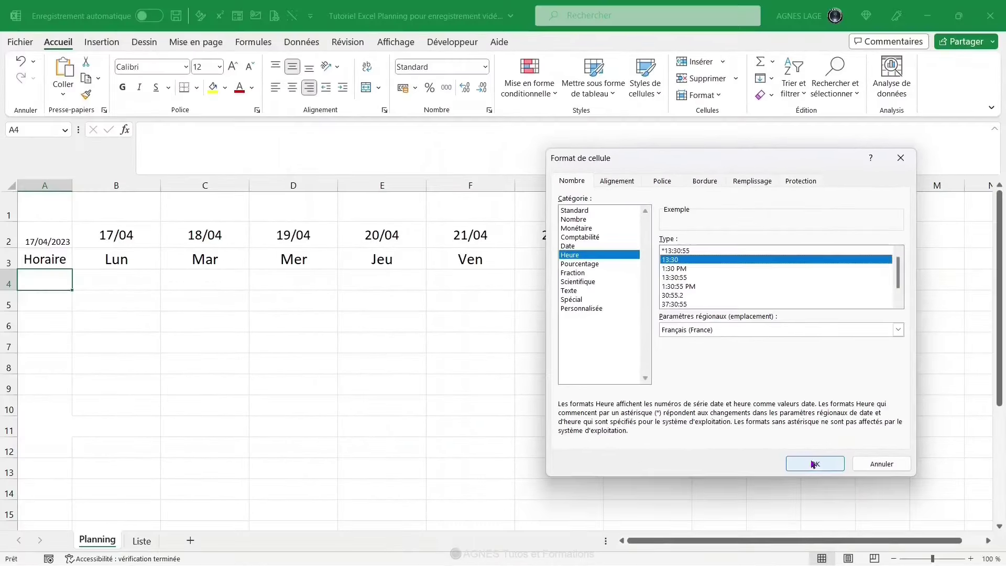
pyautogui.click(809, 464)
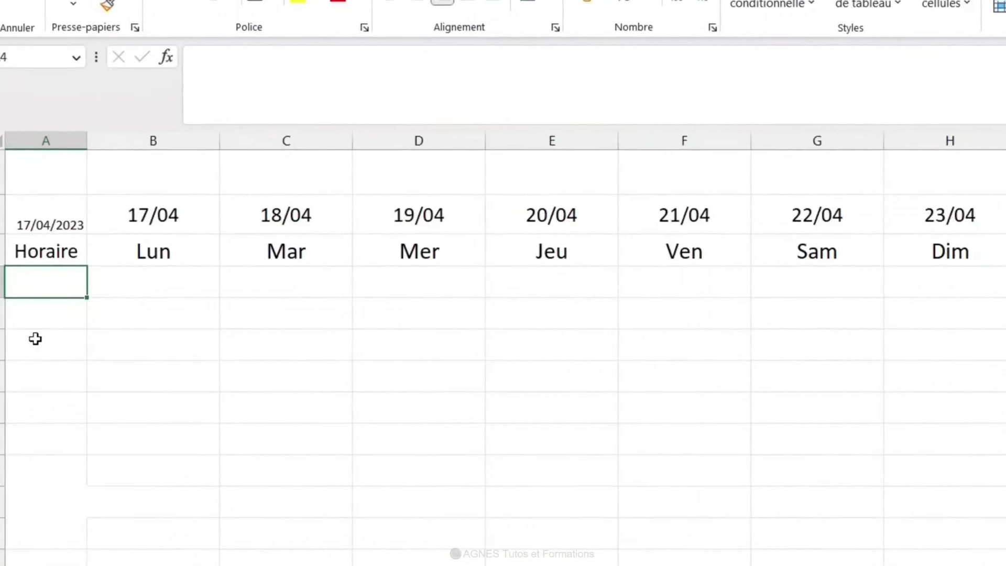
# Enter 8:00 and 8:30 in A4:A5 and extend the half-hour series down to 18:00.
pyautogui.write('8')
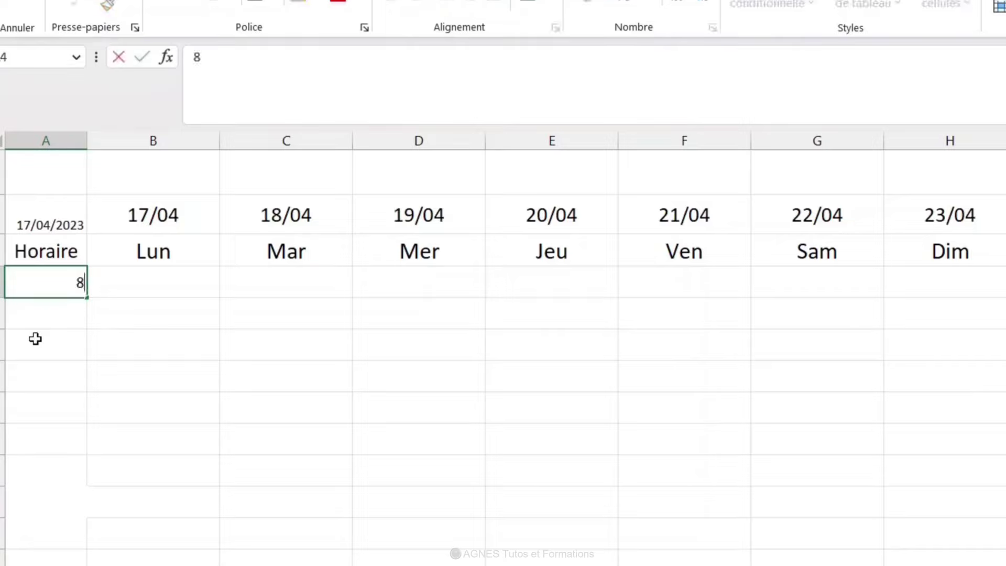
pyautogui.write(':00')
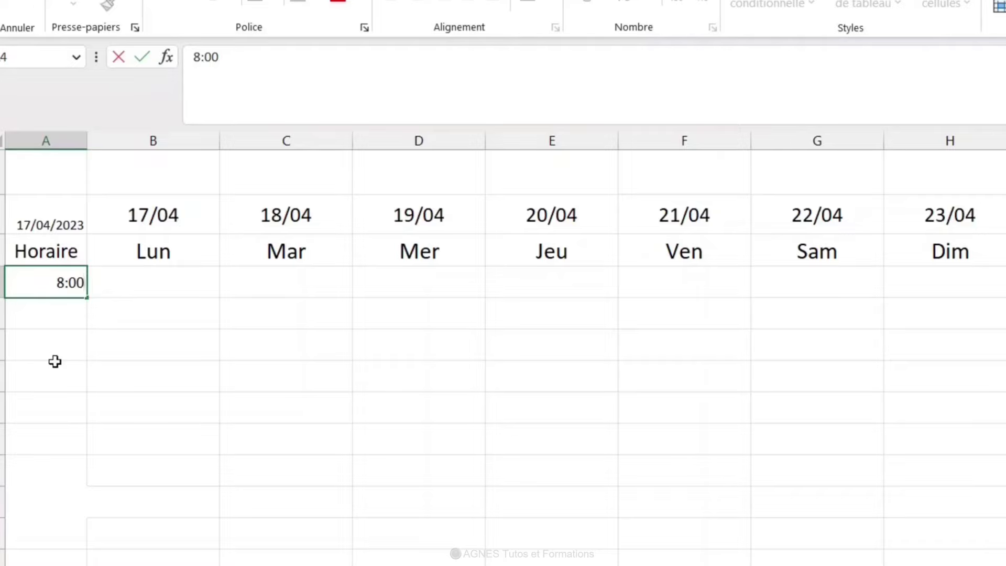
pyautogui.click(54, 321)
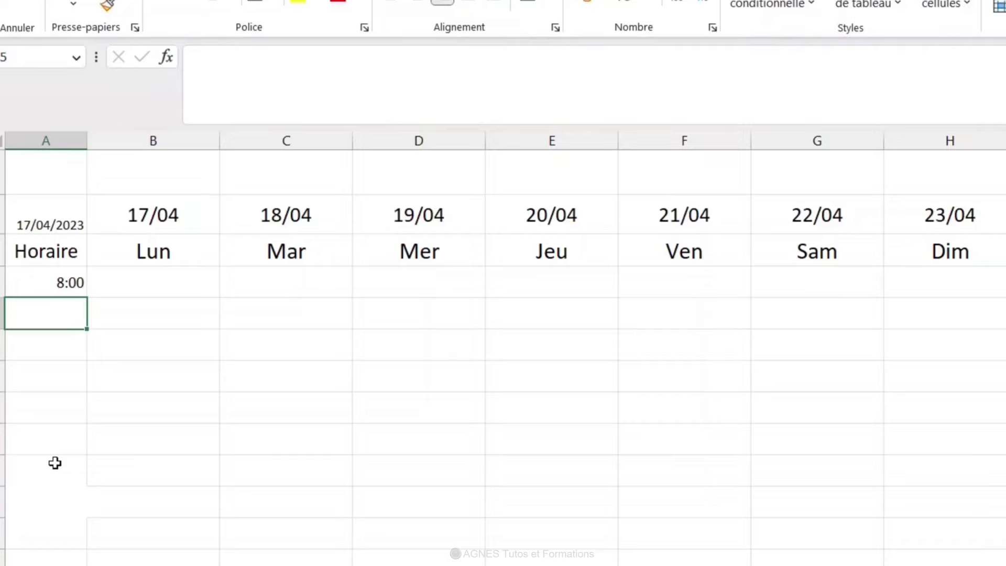
pyautogui.write('8:30')
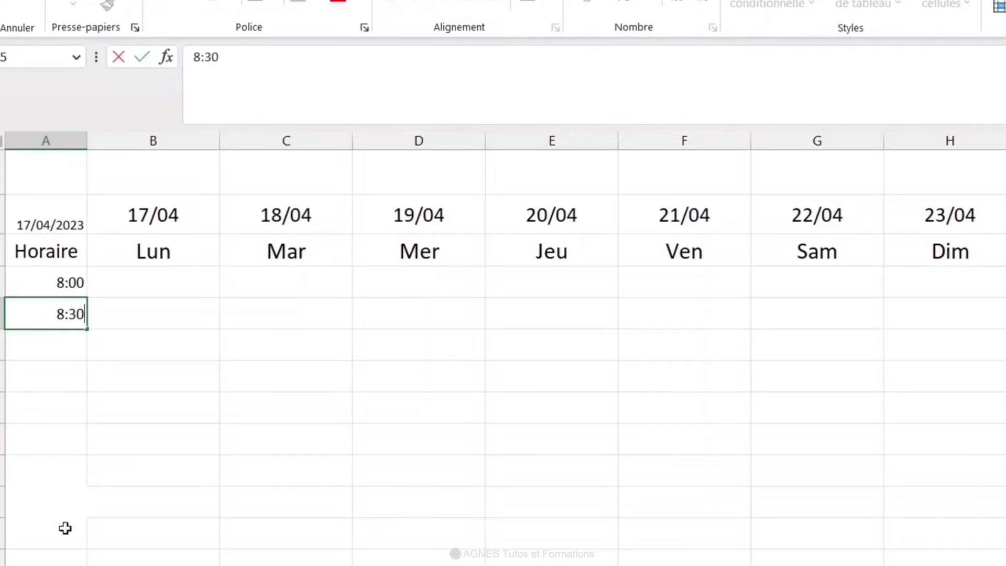
pyautogui.moveTo(59, 285); pyautogui.dragTo(58, 313)
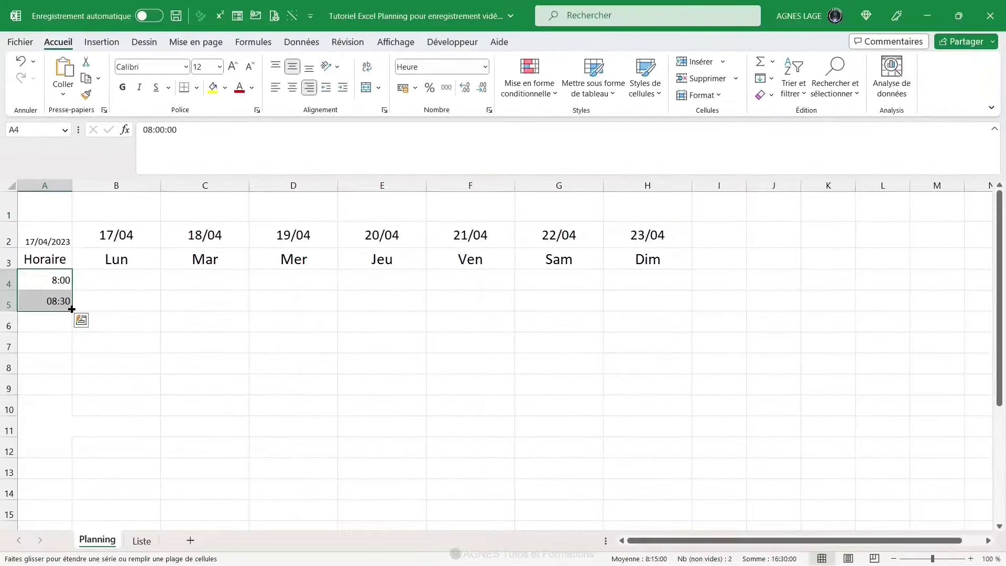
pyautogui.moveTo(79, 321); pyautogui.dragTo(72, 524)
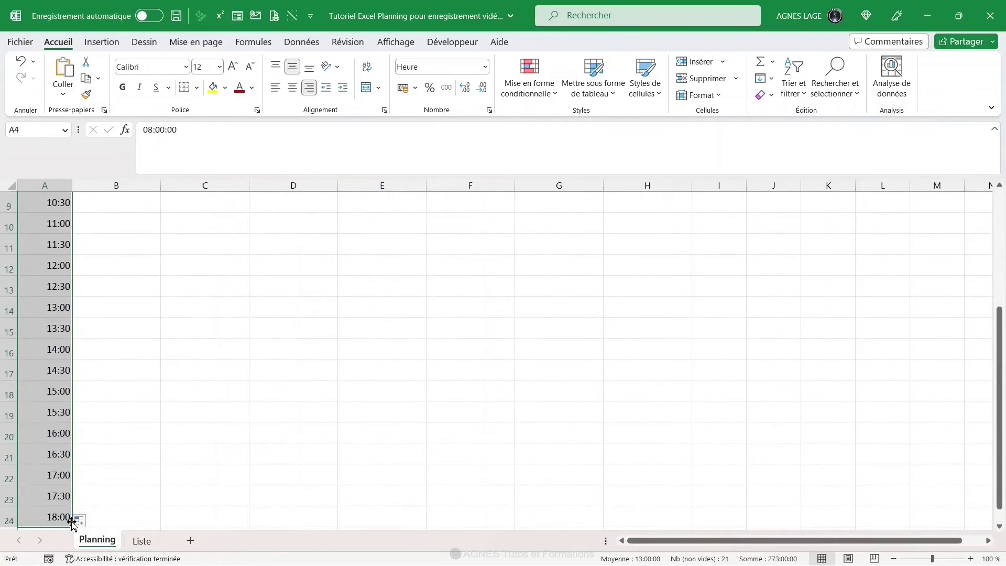
pyautogui.click(59, 518)
pyautogui.scroll(3, 173, 378)
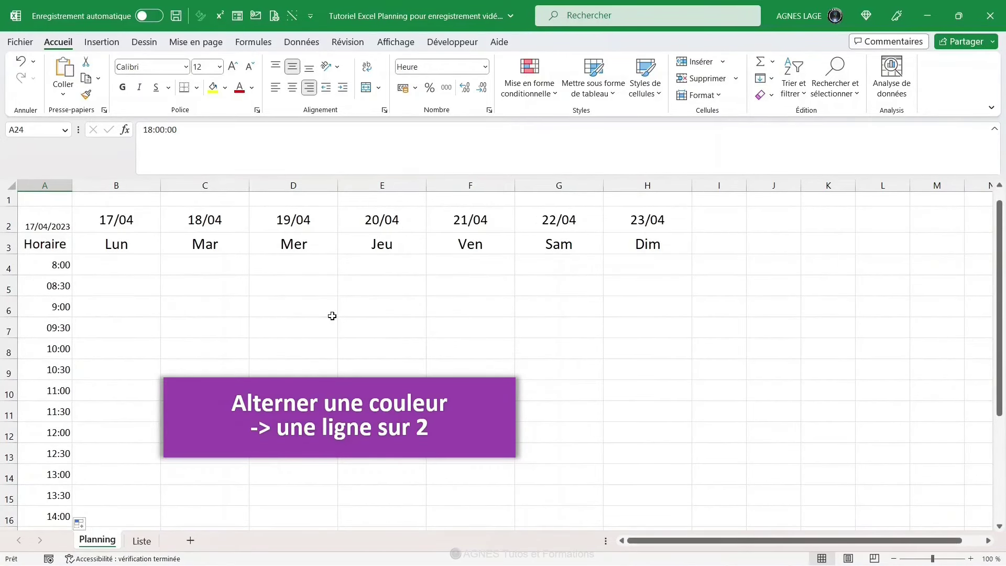
# Fill B4:H4 very light grey and extend the alternating banding down to row 24.
pyautogui.moveTo(111, 264); pyautogui.dragTo(626, 263)
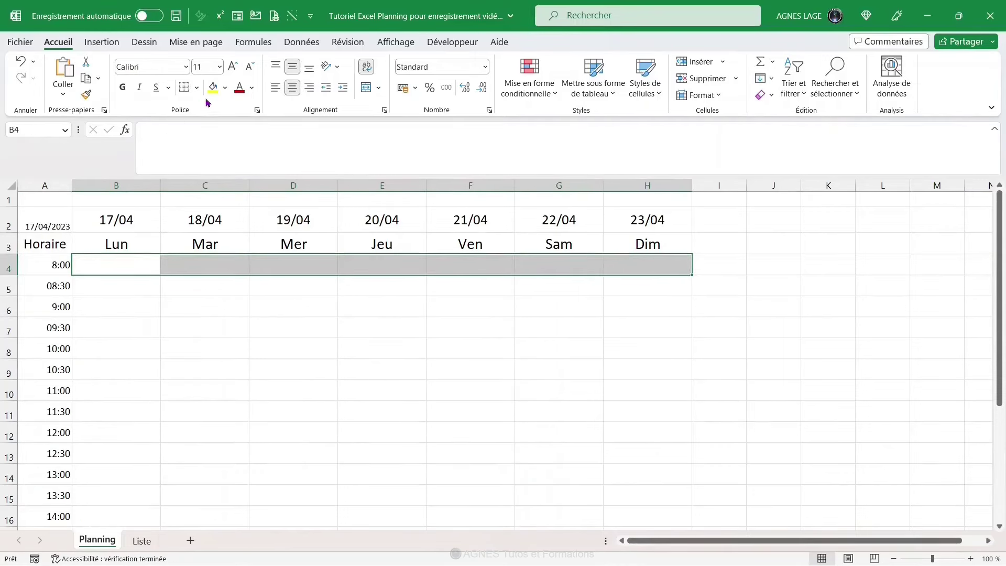
pyautogui.click(224, 89)
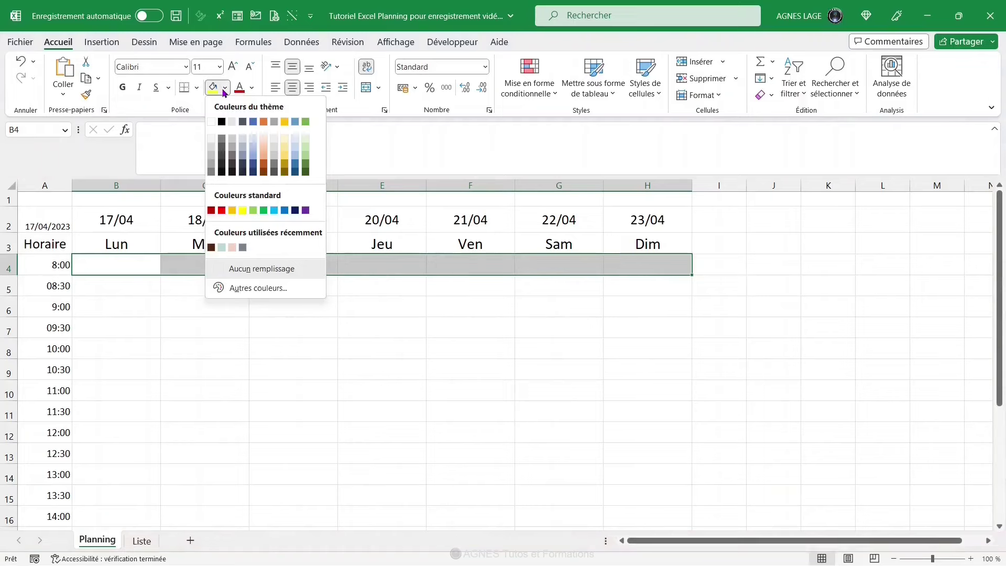
pyautogui.click(210, 138)
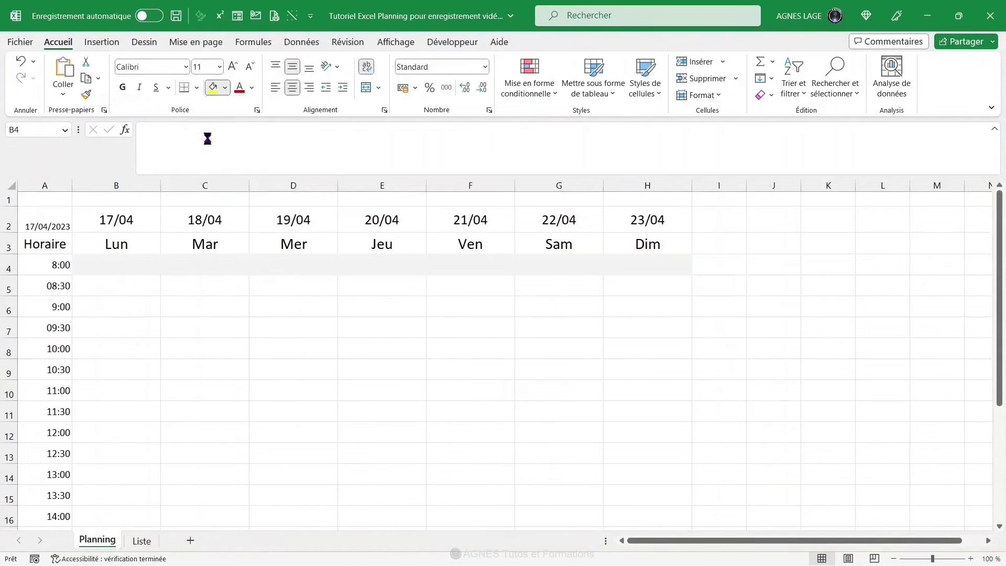
pyautogui.moveTo(113, 264); pyautogui.dragTo(625, 273)
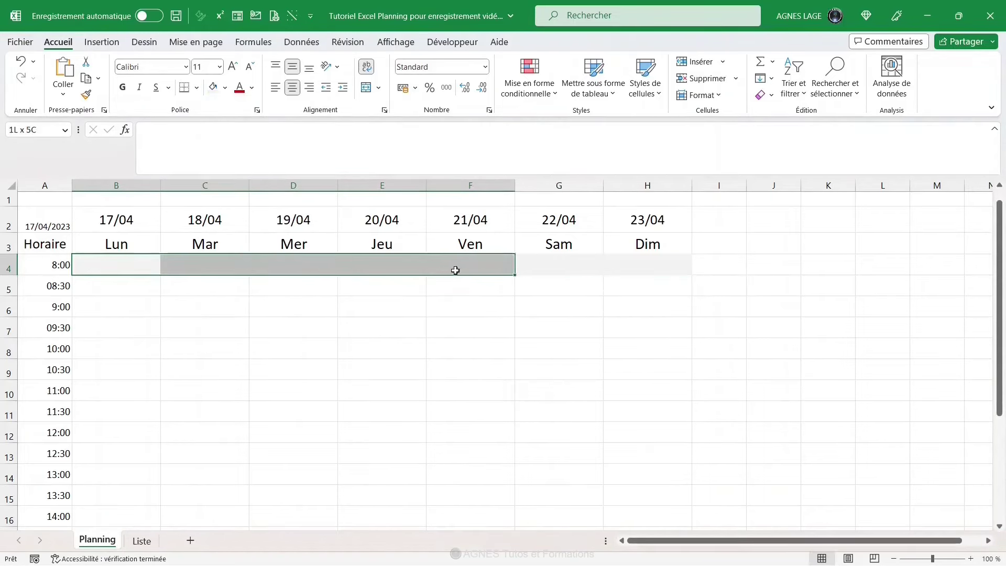
pyautogui.moveTo(692, 274)
pyautogui.mouseDown()
pyautogui.moveTo(685, 541)
pyautogui.moveTo(673, 506)
pyautogui.mouseUp()
pyautogui.scroll(3, 404, 386)
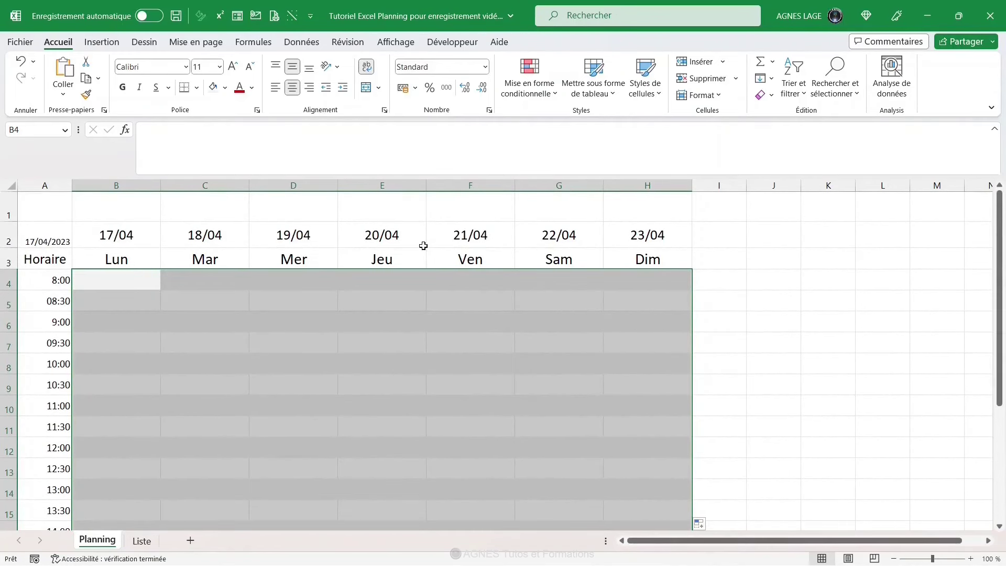
pyautogui.moveTo(118, 236); pyautogui.dragTo(650, 236)
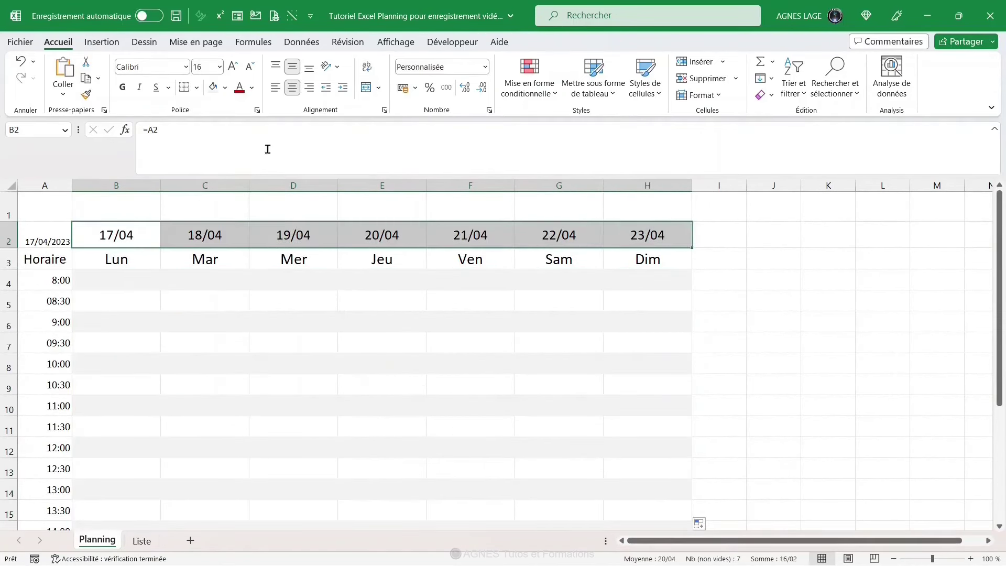
# Format the dates row B2:H2 with a grey-teal fill and bold white text.
pyautogui.click(228, 91)
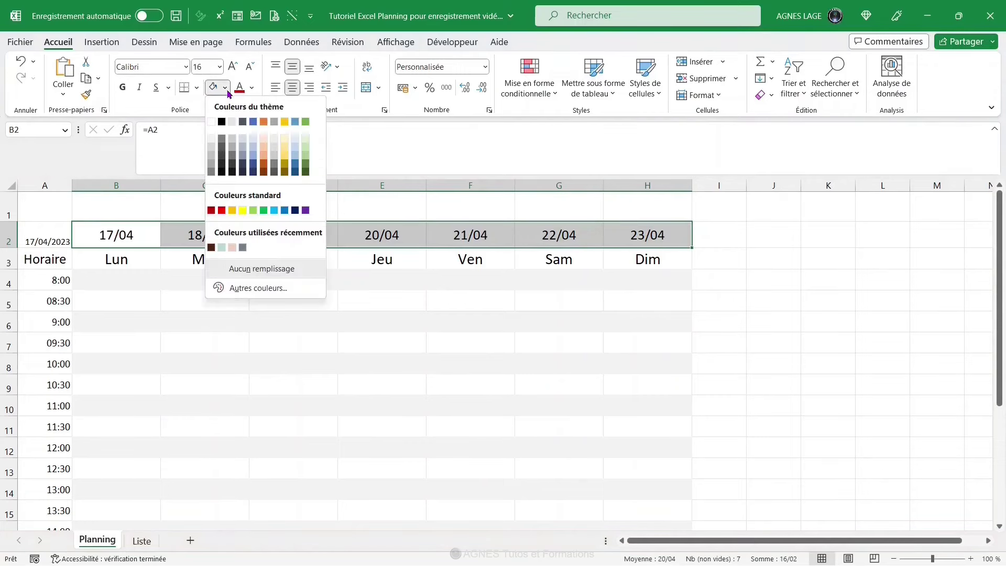
pyautogui.click(243, 249)
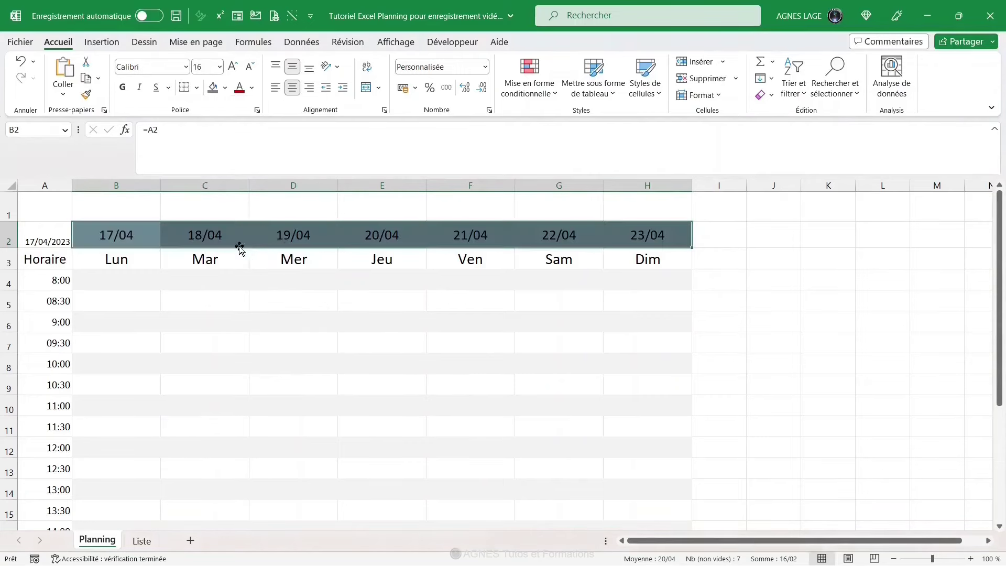
pyautogui.click(253, 90)
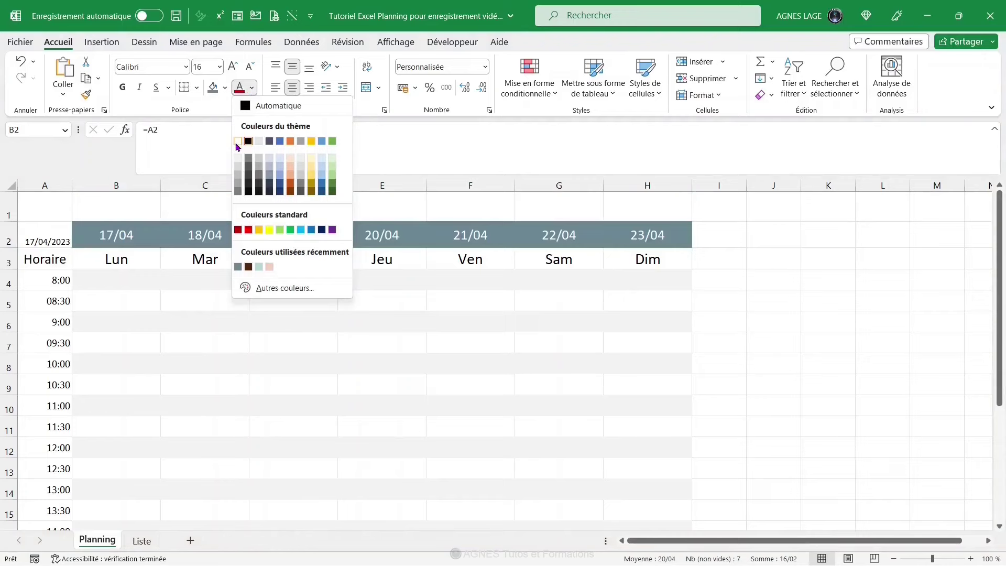
pyautogui.click(237, 142)
pyautogui.click(125, 90)
# Fill the day names B3:H3 light green-grey and the Horaire column A3:A24 peach.
pyautogui.moveTo(116, 261); pyautogui.dragTo(632, 266)
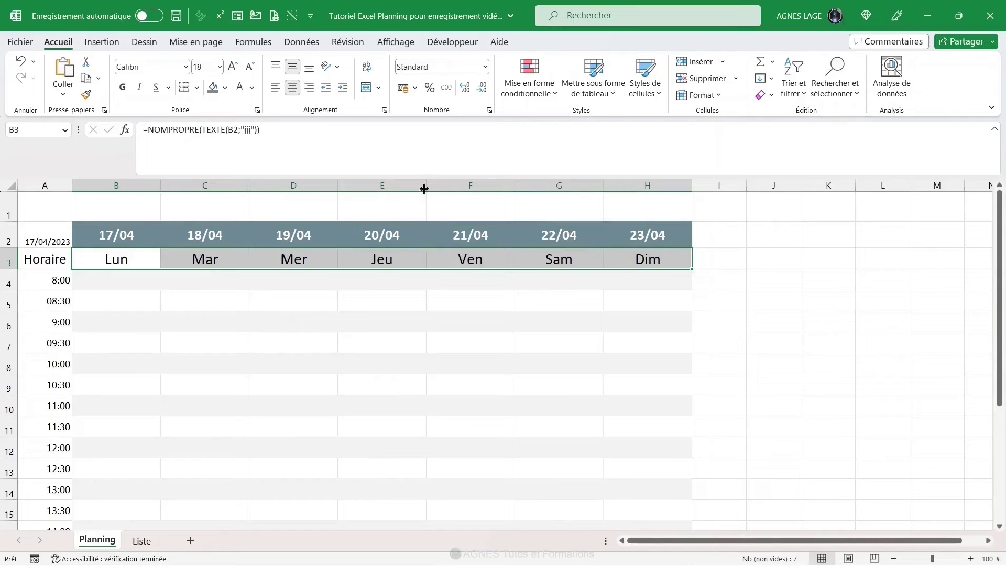
pyautogui.click(224, 93)
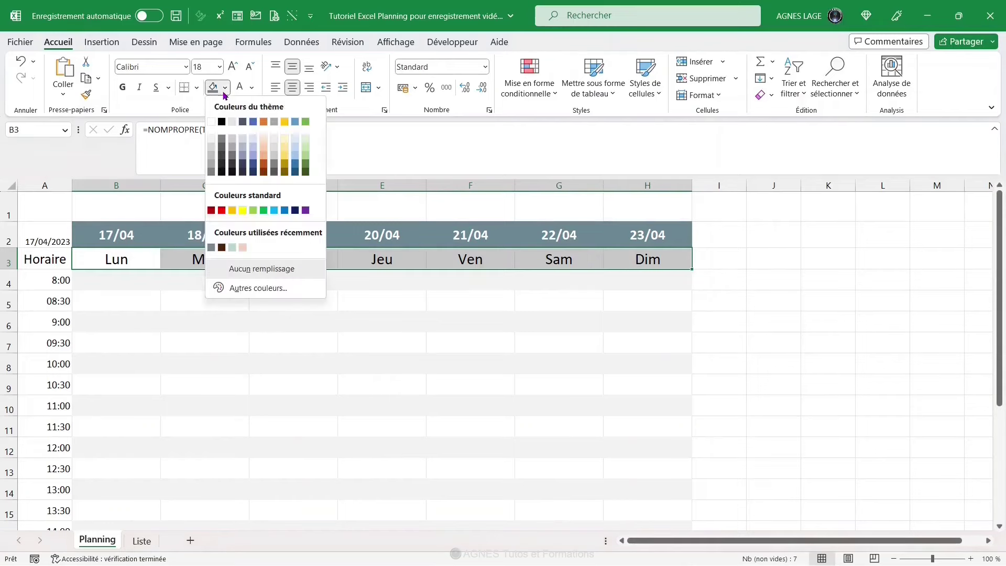
pyautogui.click(232, 247)
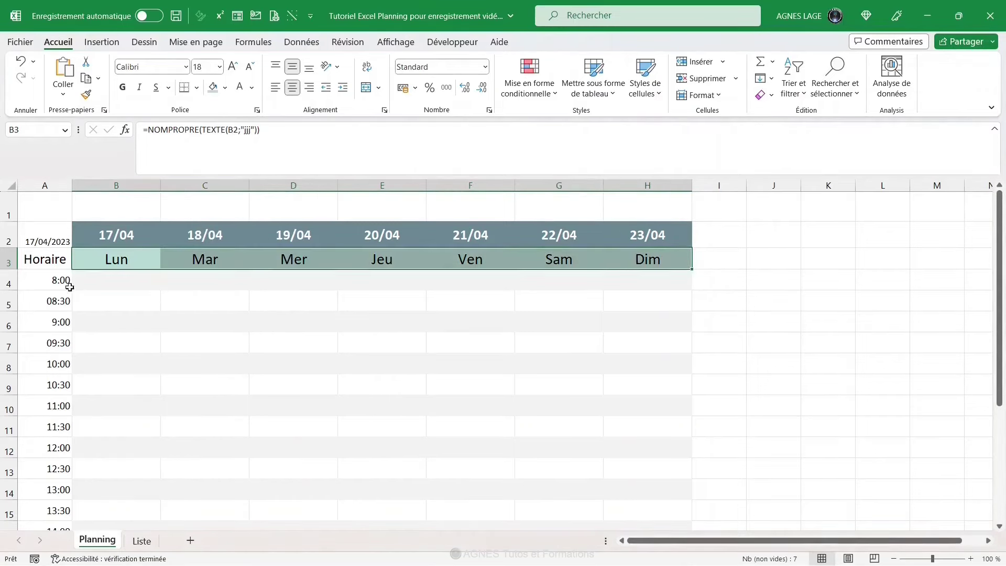
pyautogui.moveTo(45, 257)
pyautogui.mouseDown()
pyautogui.moveTo(49, 557)
pyautogui.moveTo(48, 433)
pyautogui.mouseUp()
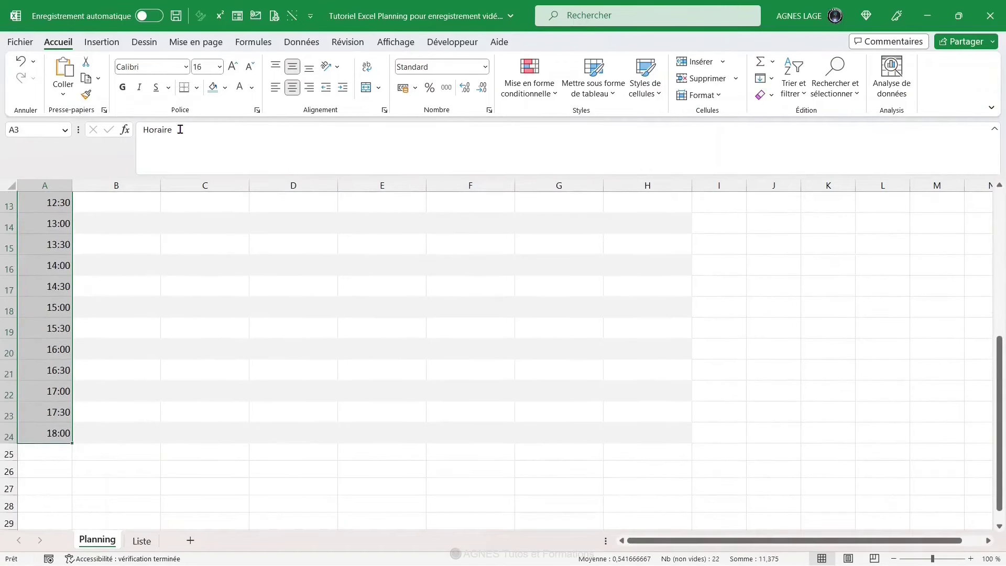
pyautogui.click(226, 90)
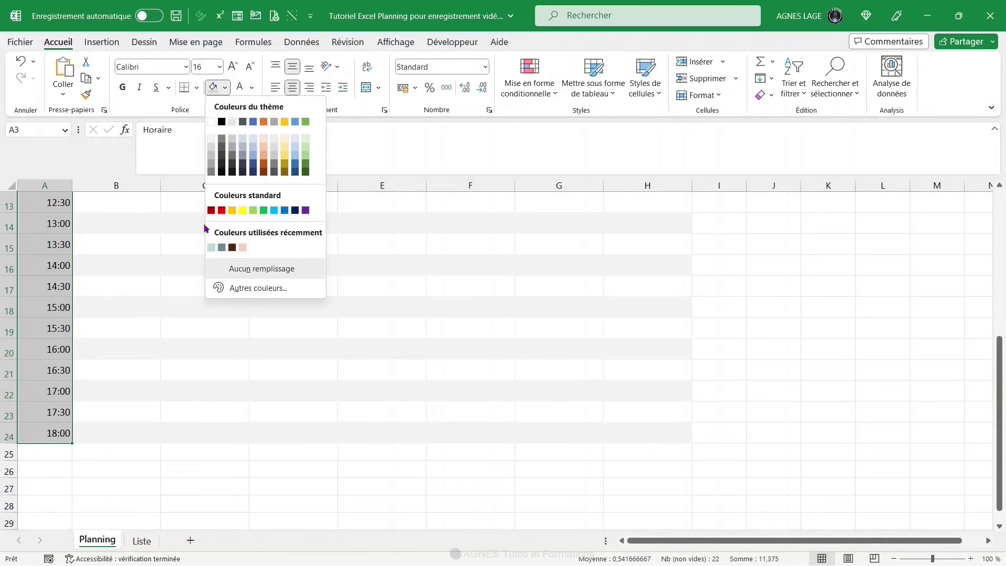
pyautogui.click(243, 247)
pyautogui.scroll(4, 243, 252)
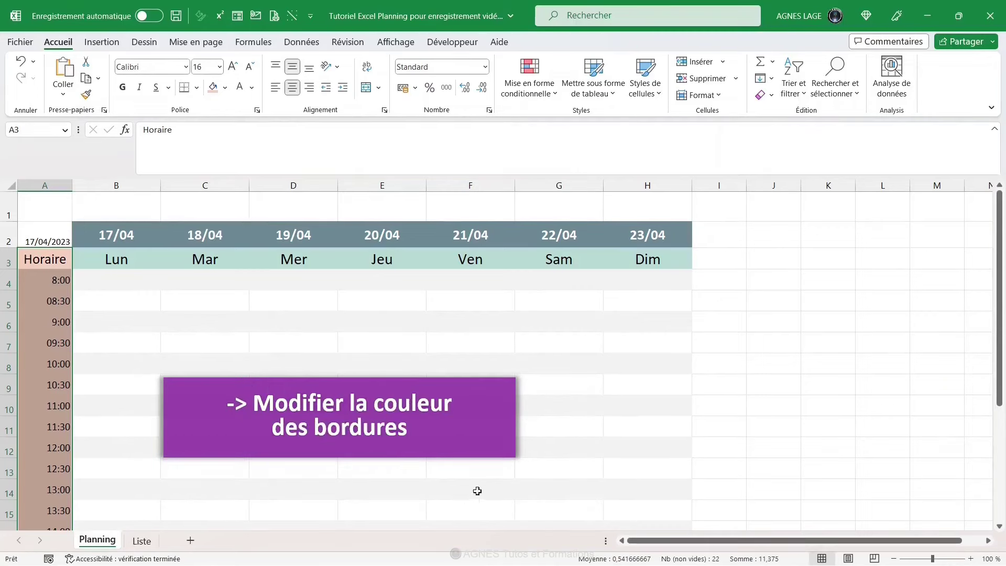
# Give the grid B4:H24 light grey outline and inner borders.
pyautogui.moveTo(102, 280)
pyautogui.mouseDown()
pyautogui.moveTo(630, 427)
pyautogui.moveTo(650, 503)
pyautogui.mouseUp()
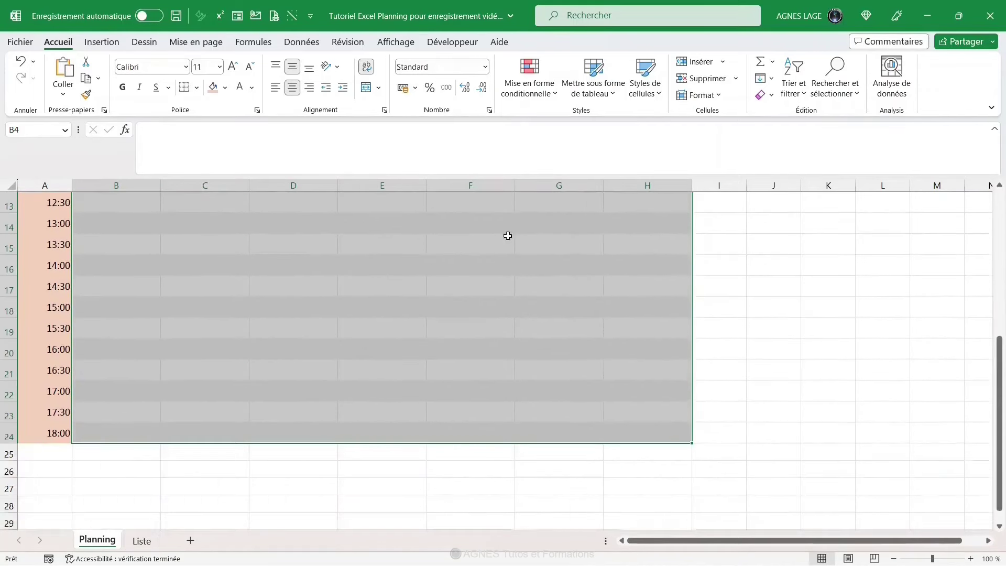
pyautogui.click(197, 88)
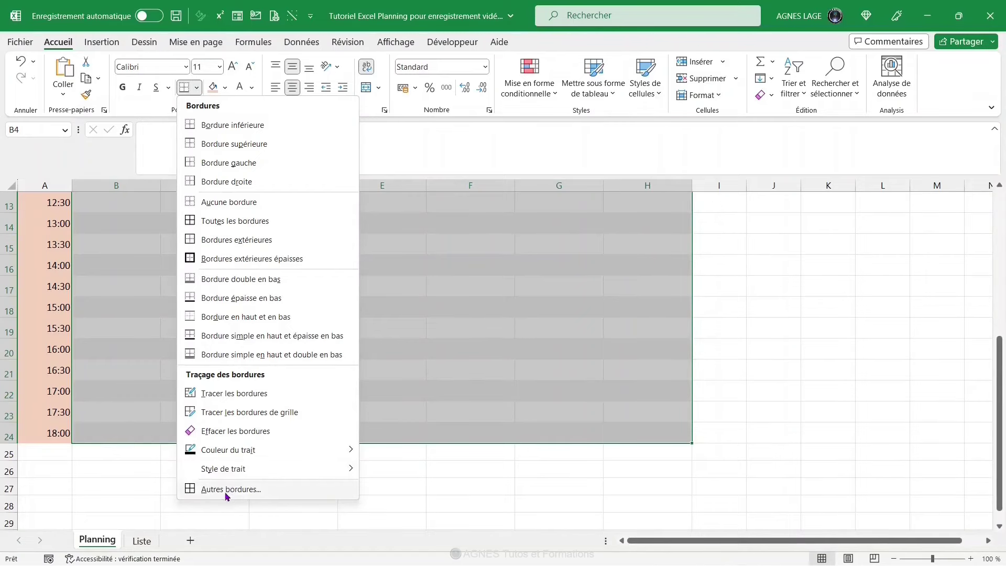
pyautogui.click(248, 493)
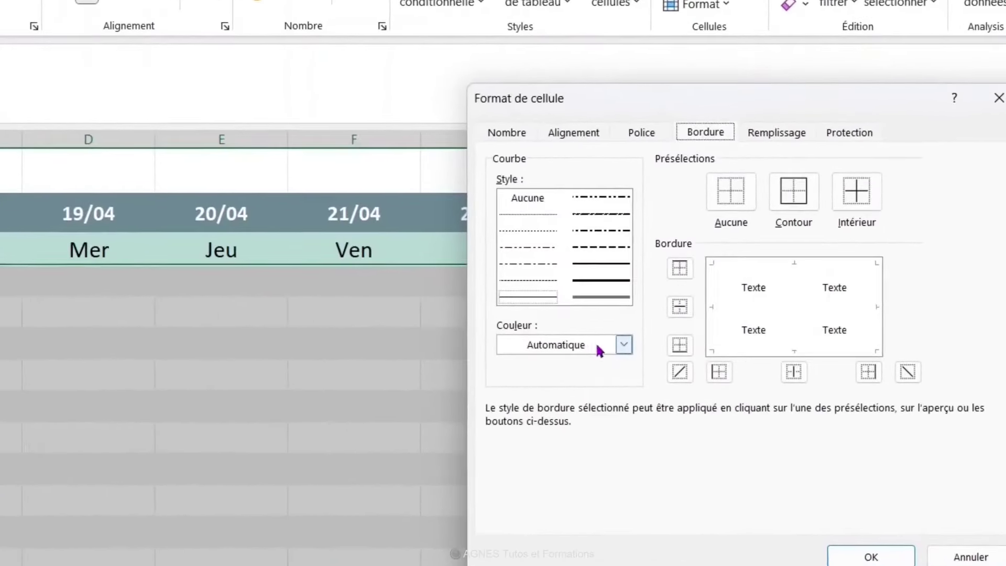
pyautogui.click(623, 346)
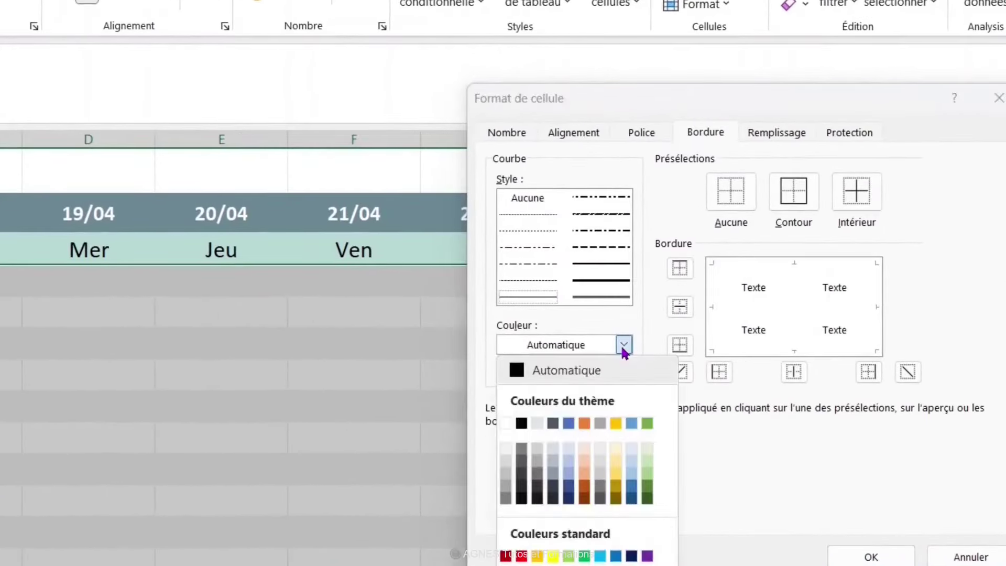
pyautogui.click(505, 463)
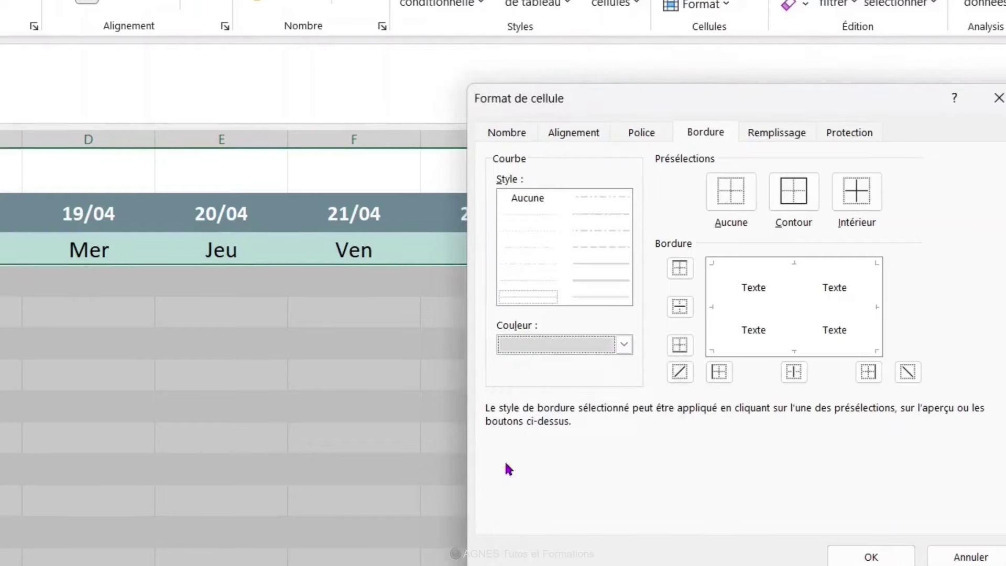
pyautogui.click(798, 192)
pyautogui.click(859, 198)
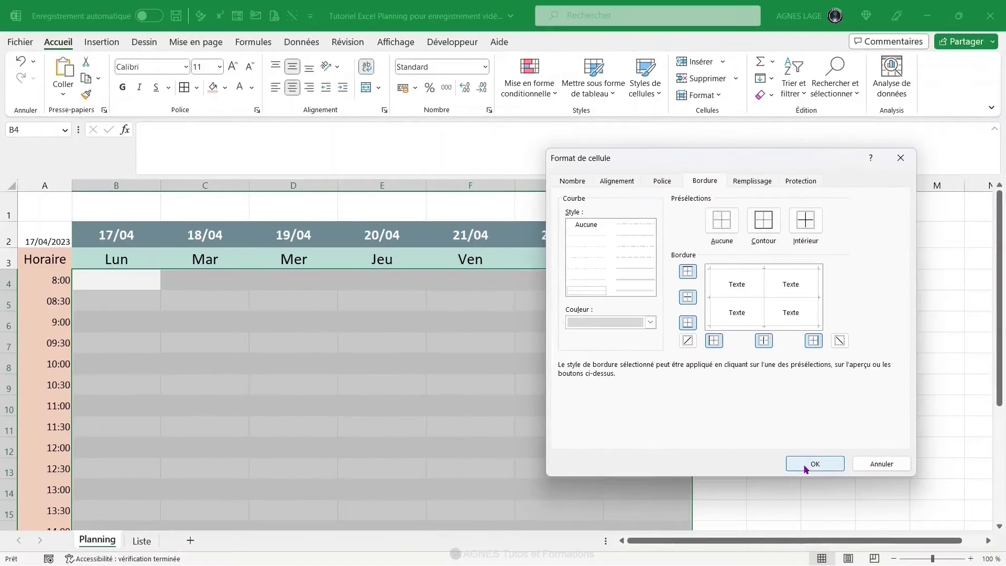
pyautogui.click(804, 465)
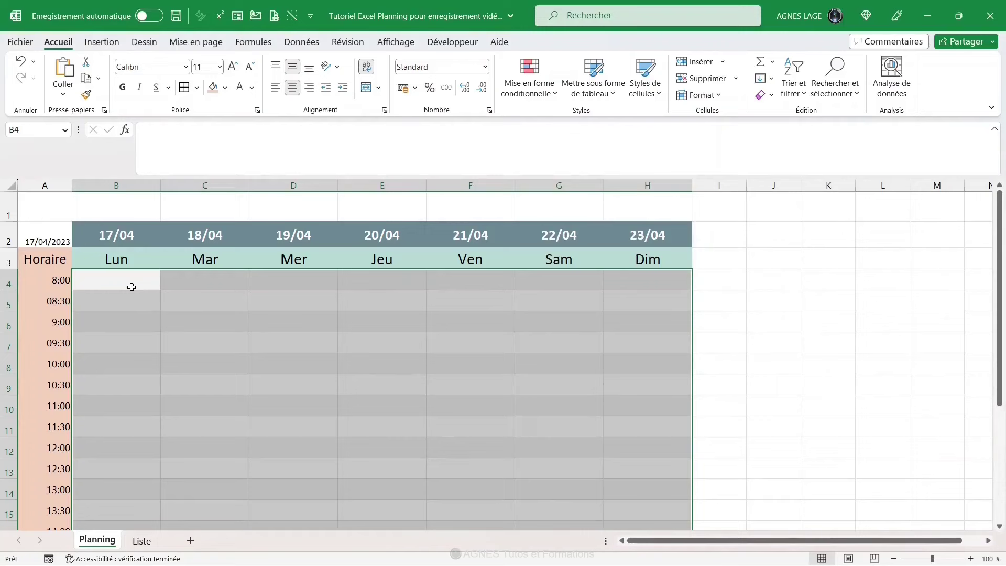
pyautogui.click(132, 287)
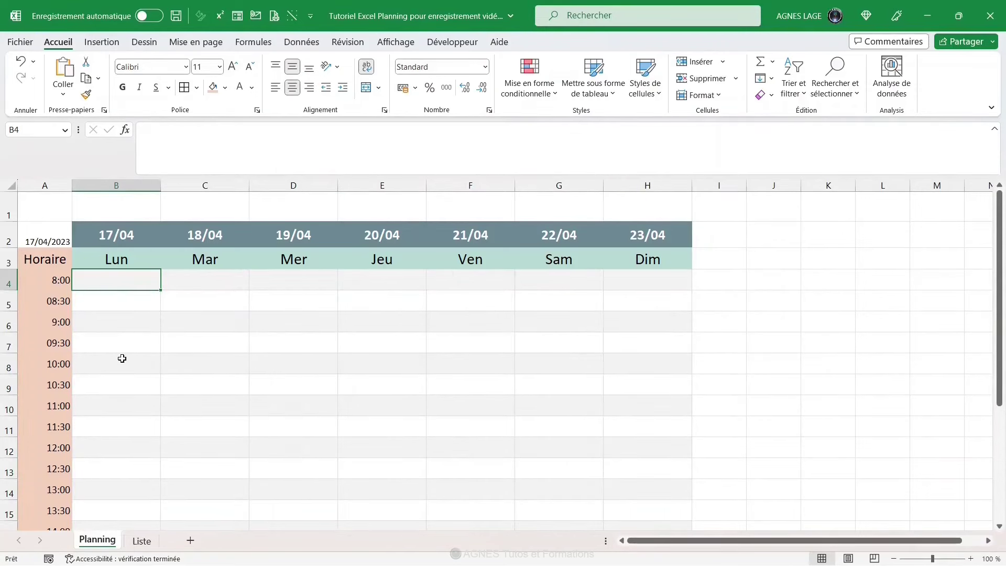
# Separate the Horaire time cells A3:A24 with white inner horizontal borders.
pyautogui.moveTo(45, 259); pyautogui.dragTo(45, 498)
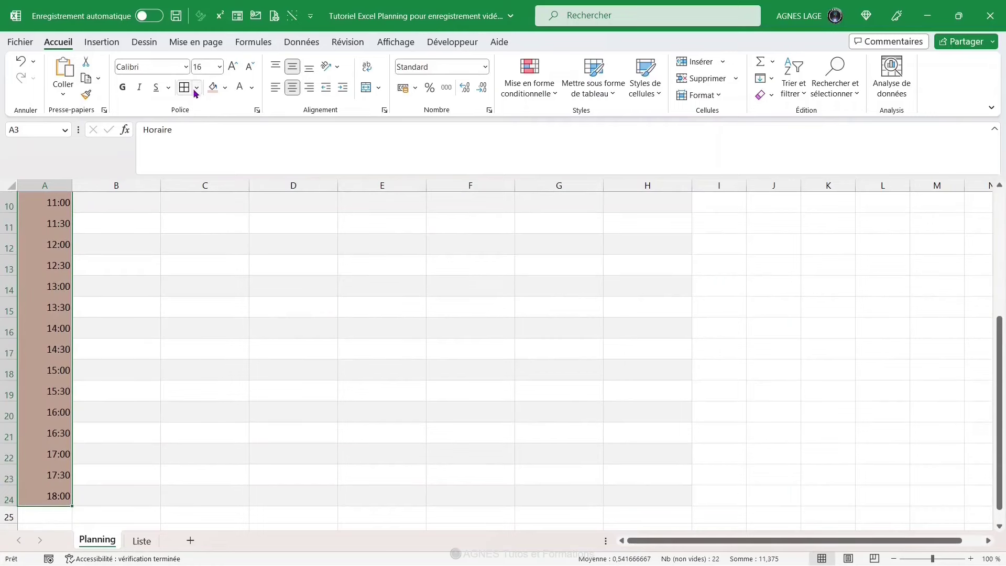
pyautogui.click(196, 88)
pyautogui.click(240, 489)
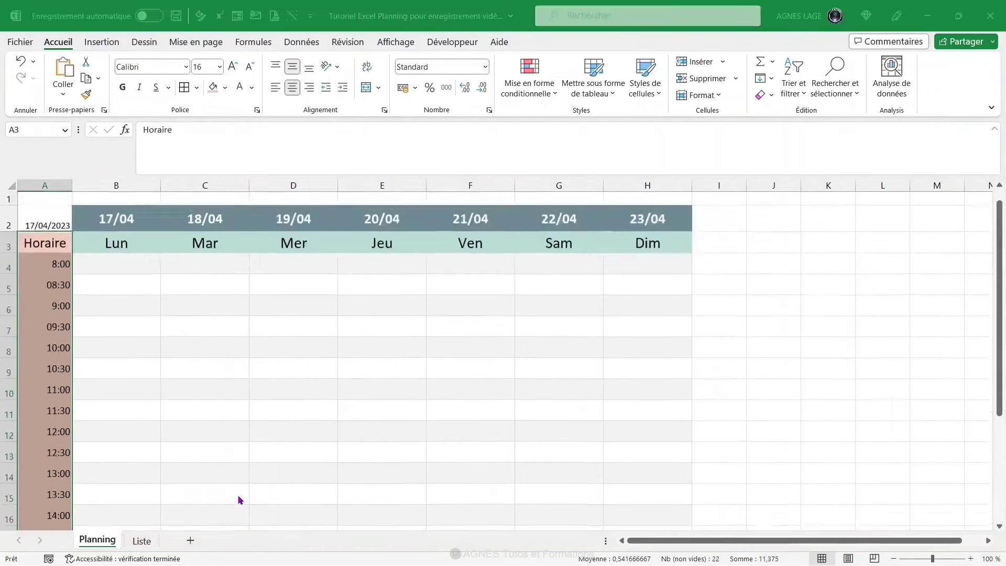
pyautogui.click(636, 345)
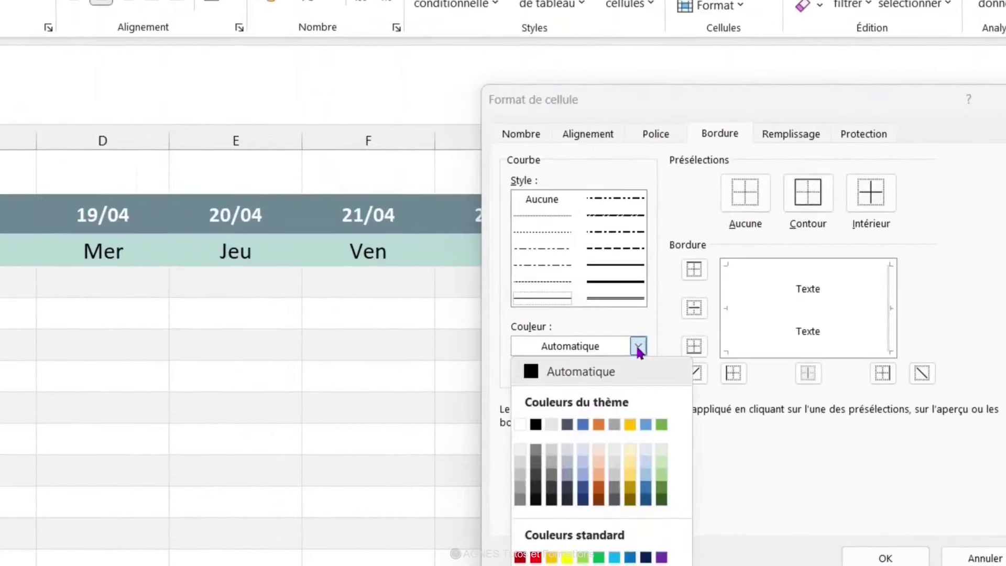
pyautogui.click(520, 425)
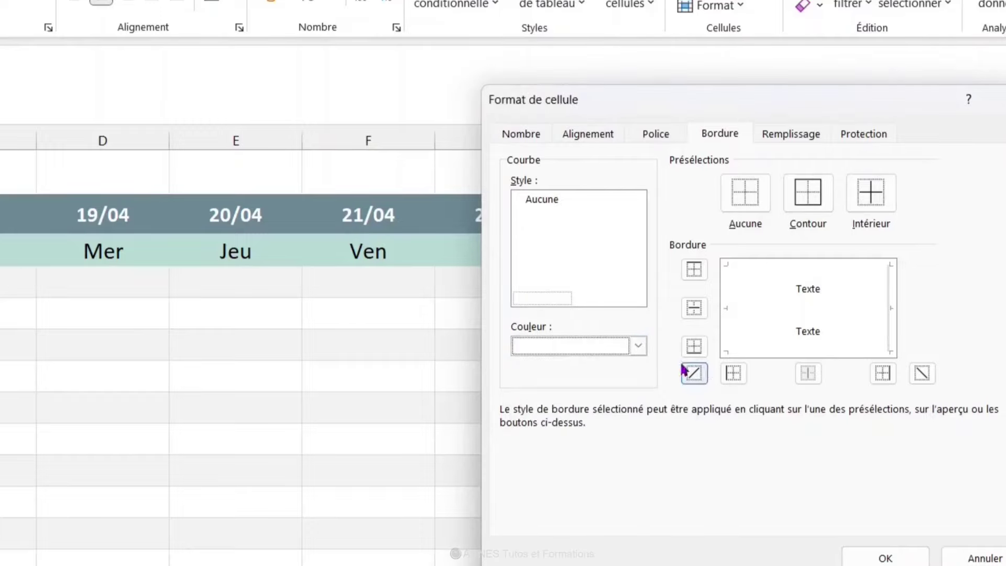
pyautogui.click(696, 309)
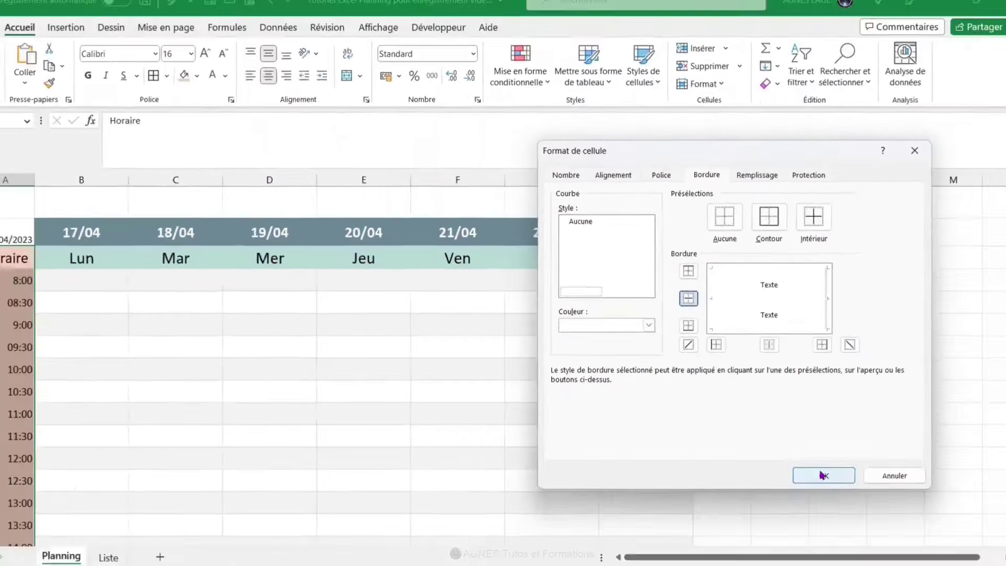
pyautogui.click(815, 463)
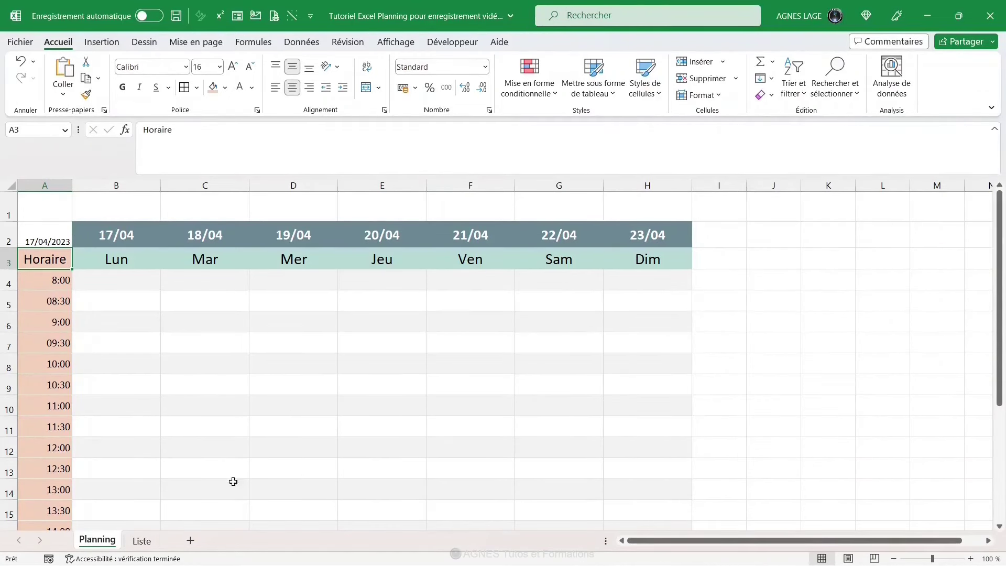
pyautogui.click(153, 545)
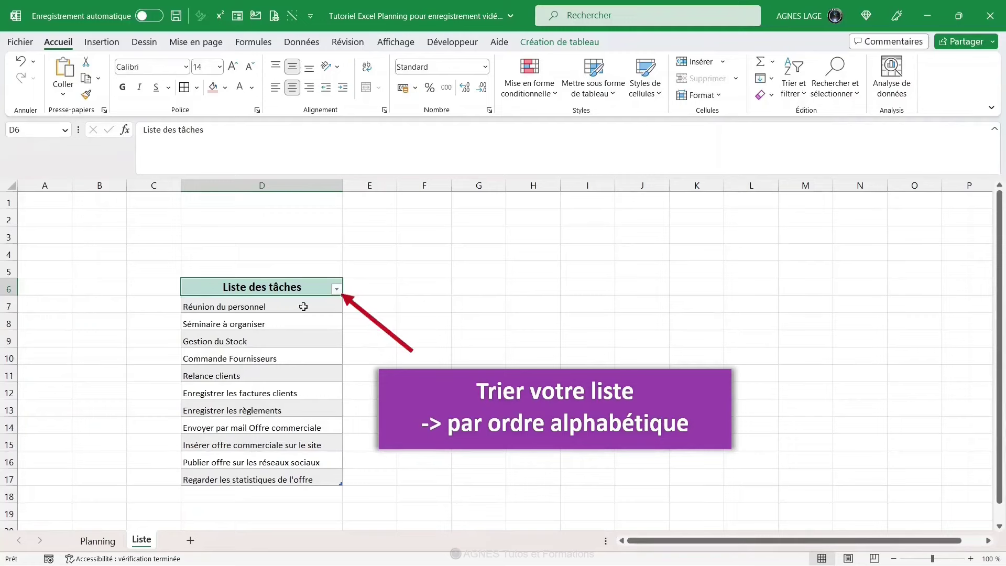
# Sort the Liste des tâches task list from A to Z.
pyautogui.click(336, 291)
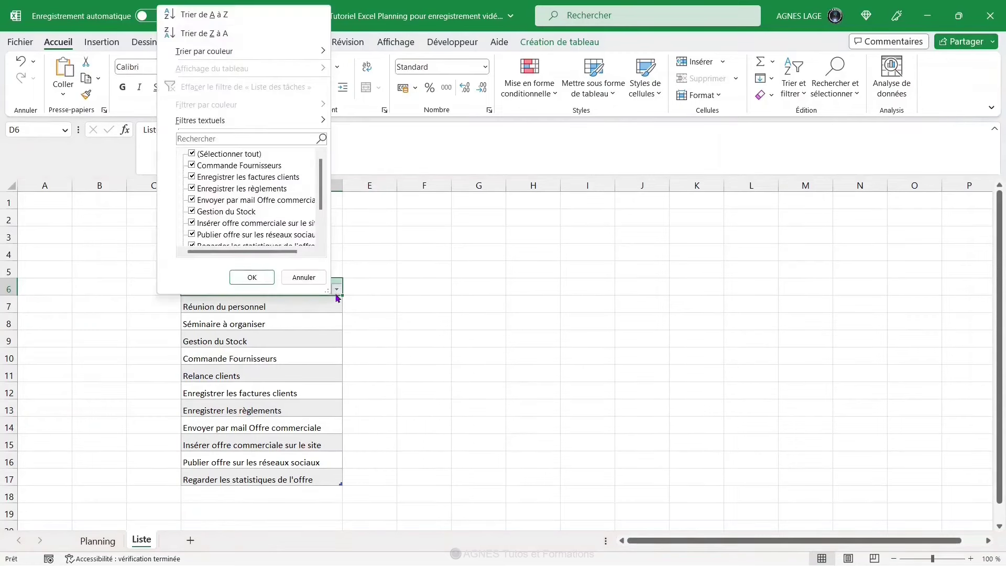
pyautogui.click(212, 19)
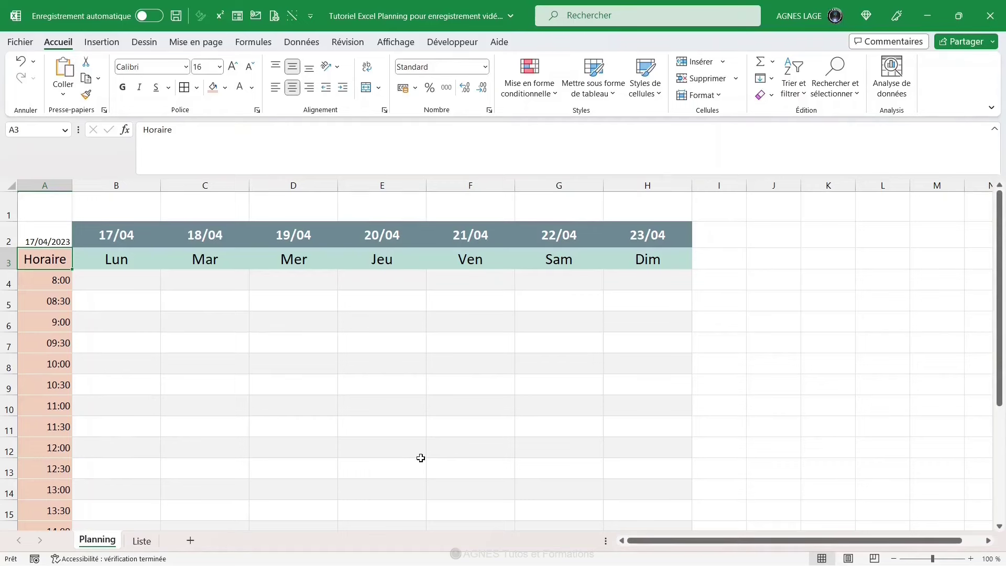
# Give planning cells B4:H24 a List validation from =Liste!$D$7:$D$17 with the error alert off.
pyautogui.moveTo(117, 280); pyautogui.dragTo(644, 501)
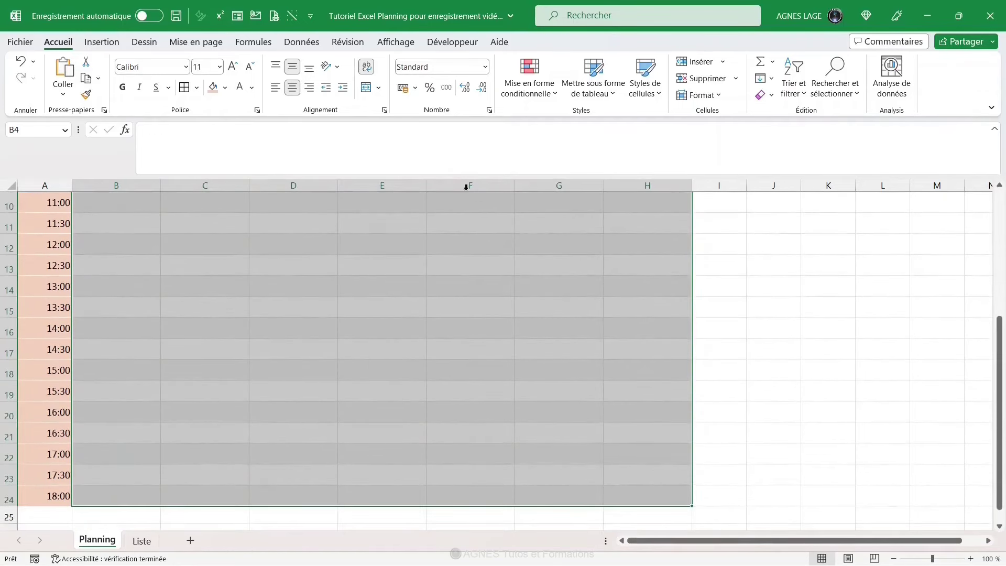
pyautogui.click(301, 42)
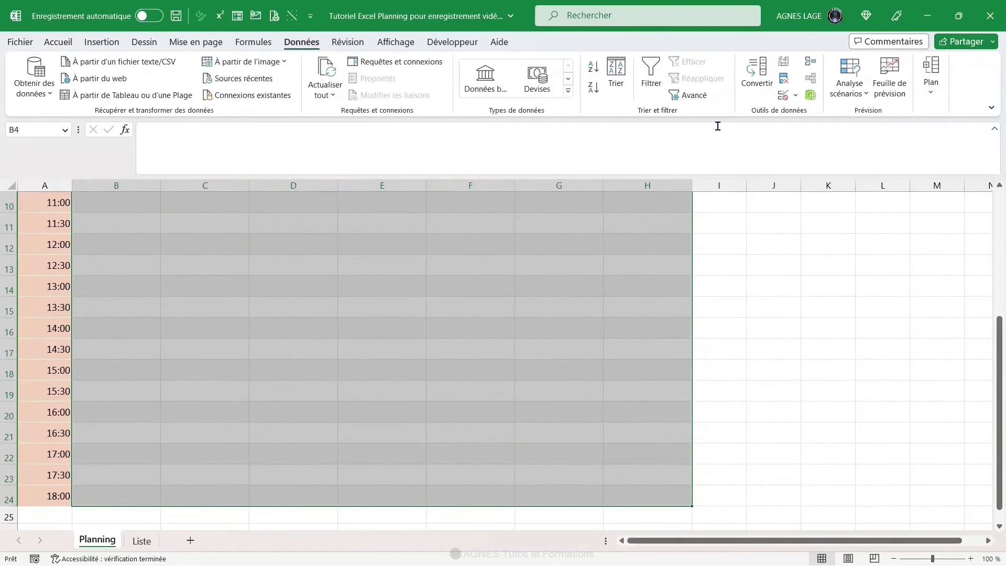
pyautogui.click(784, 95)
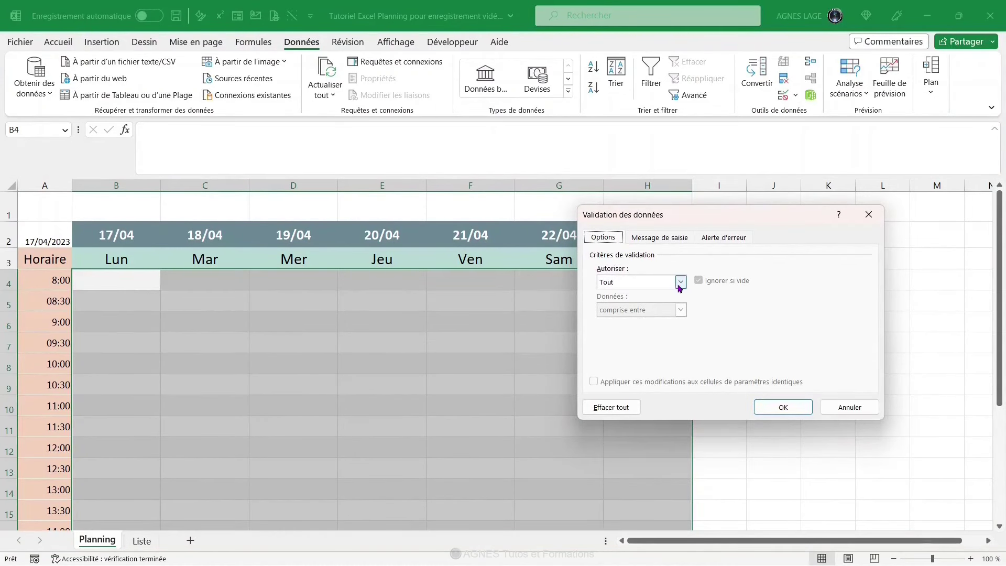
pyautogui.click(659, 283)
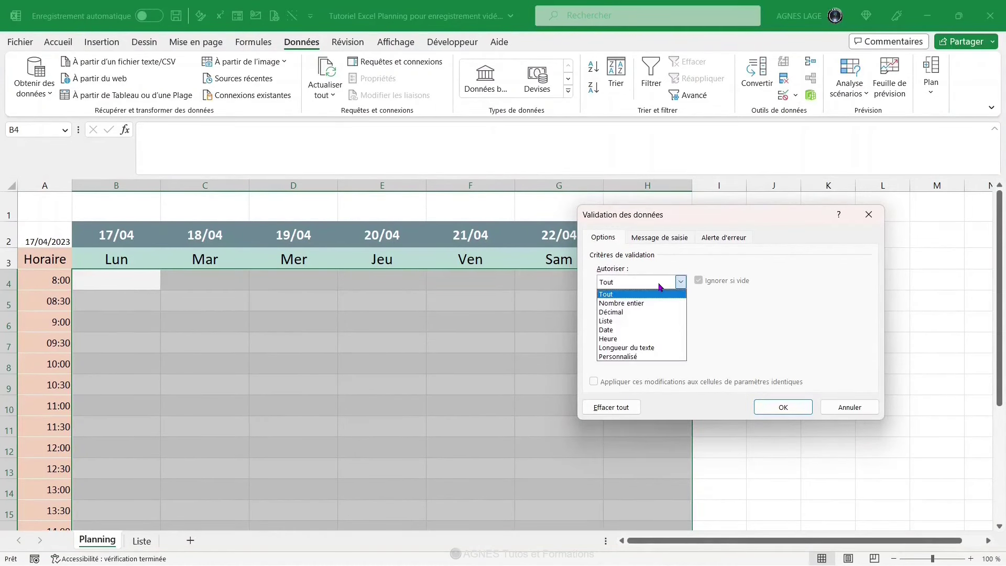
pyautogui.click(606, 322)
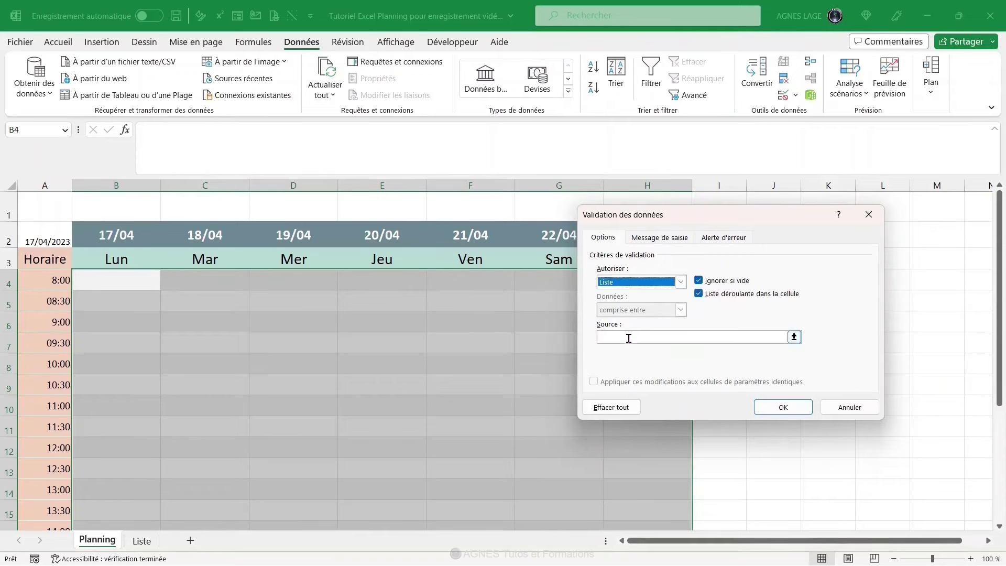
pyautogui.click(617, 338)
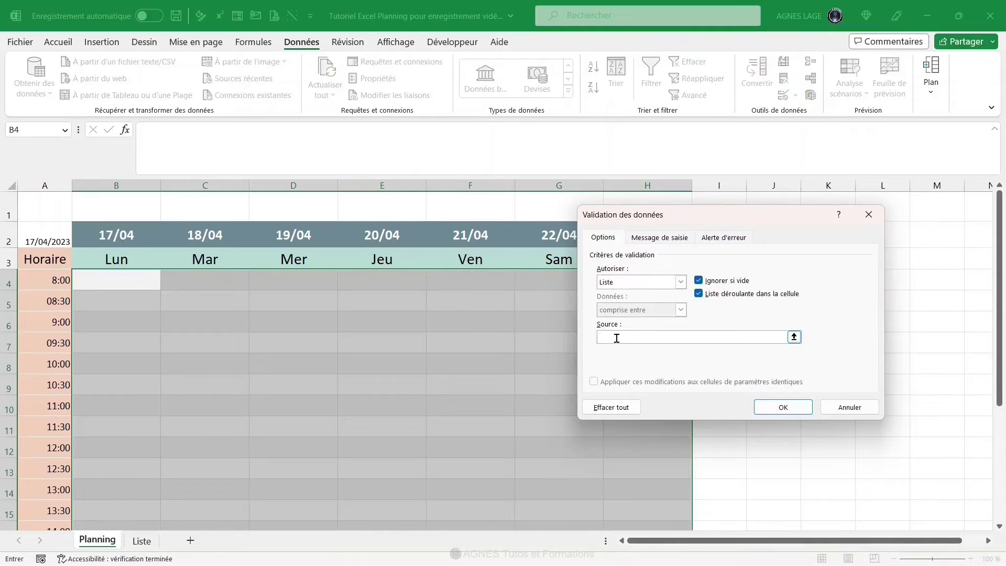
pyautogui.click(155, 543)
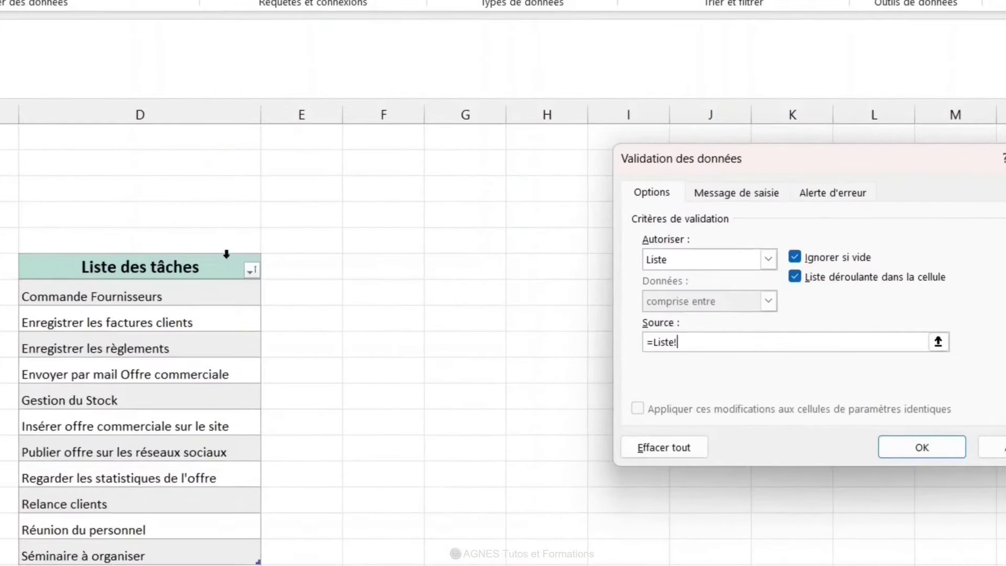
pyautogui.click(226, 254)
pyautogui.click(226, 253)
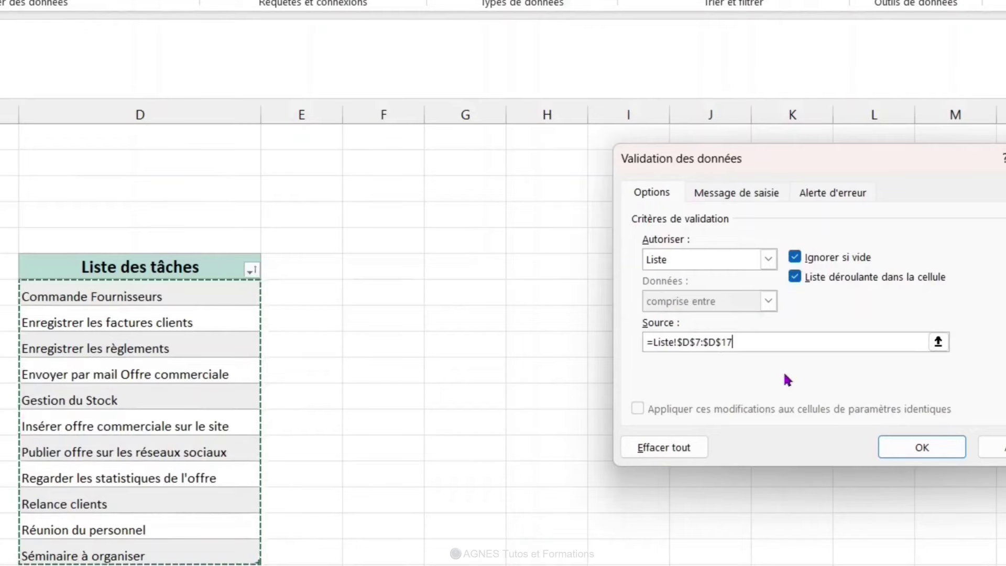
pyautogui.click(837, 195)
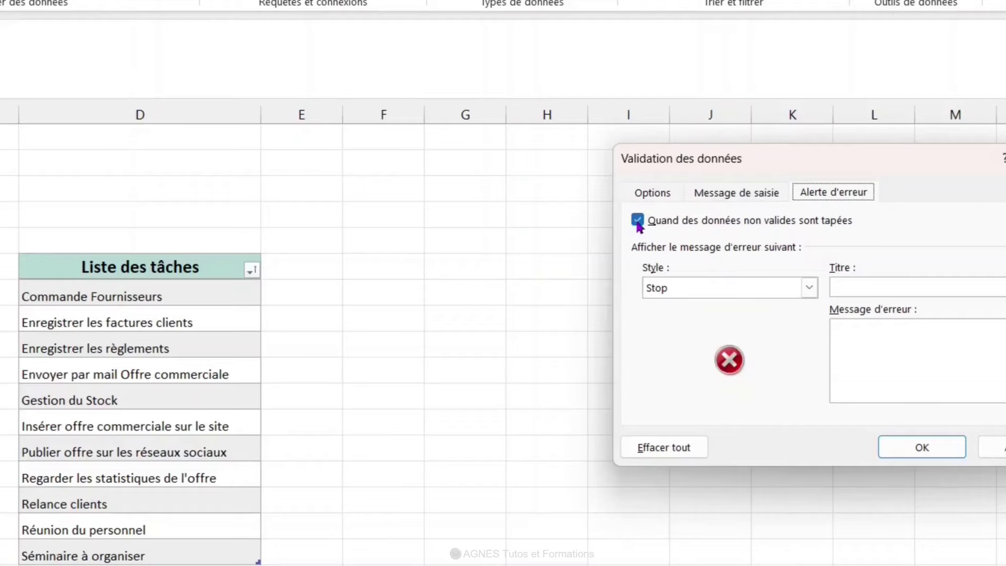
pyautogui.click(637, 220)
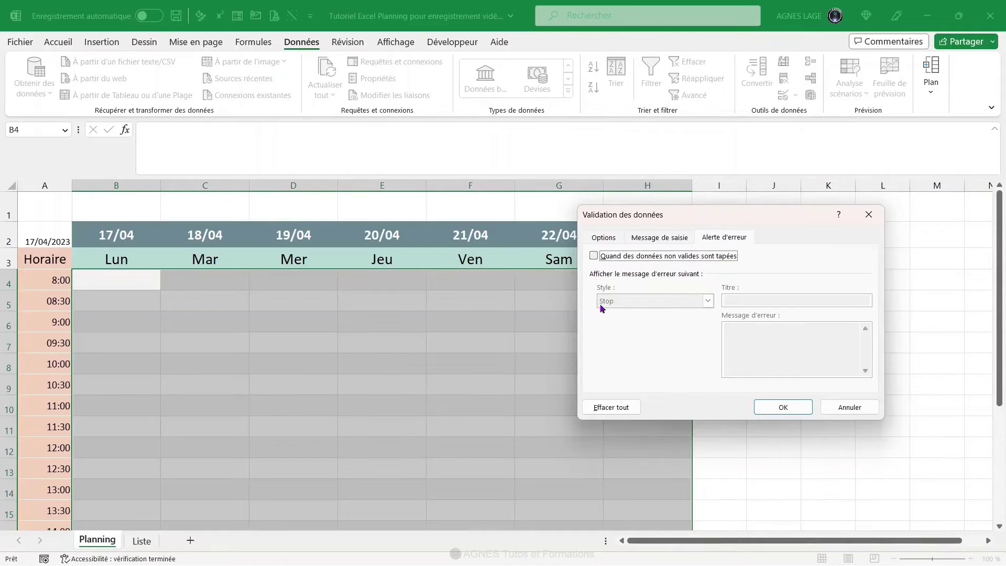
# Fill B4, B5, B7 from the dropdowns: Commande Fournisseurs, Envoyer par mail Offre commerciale, Gestion du Stock.
pyautogui.click(775, 408)
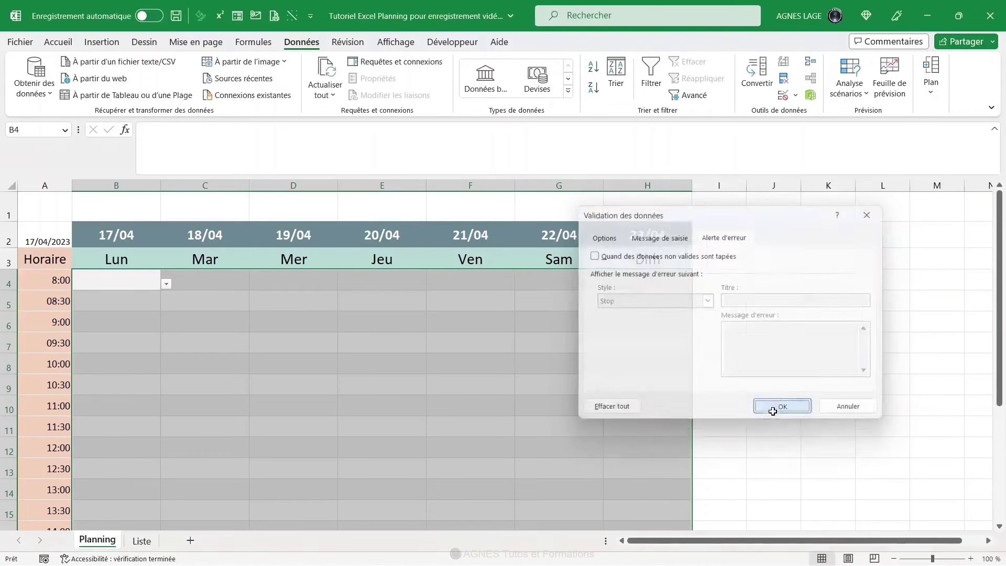
pyautogui.click(167, 284)
pyautogui.click(164, 297)
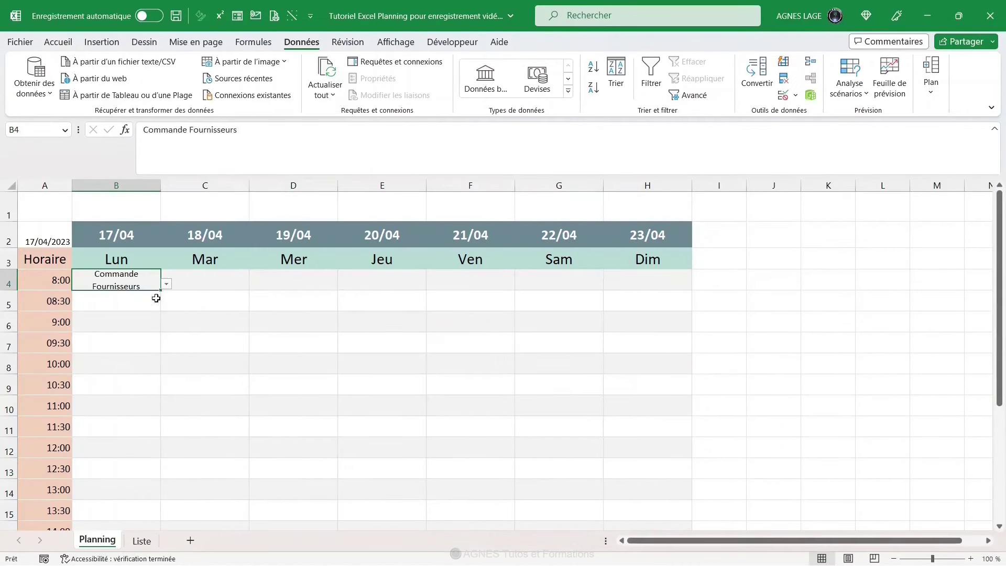
pyautogui.click(155, 306)
pyautogui.click(166, 306)
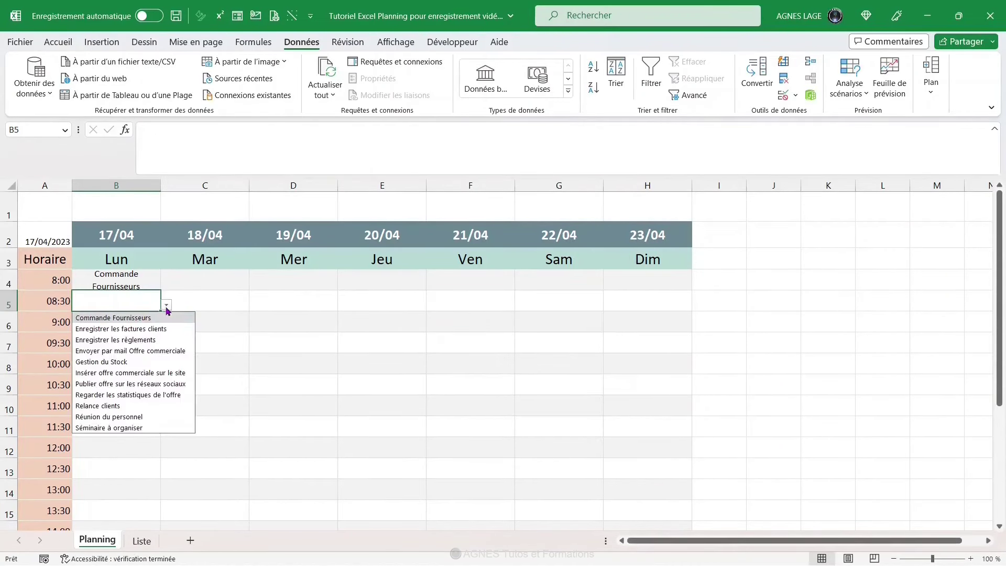
pyautogui.click(147, 350)
pyautogui.click(147, 352)
pyautogui.click(166, 347)
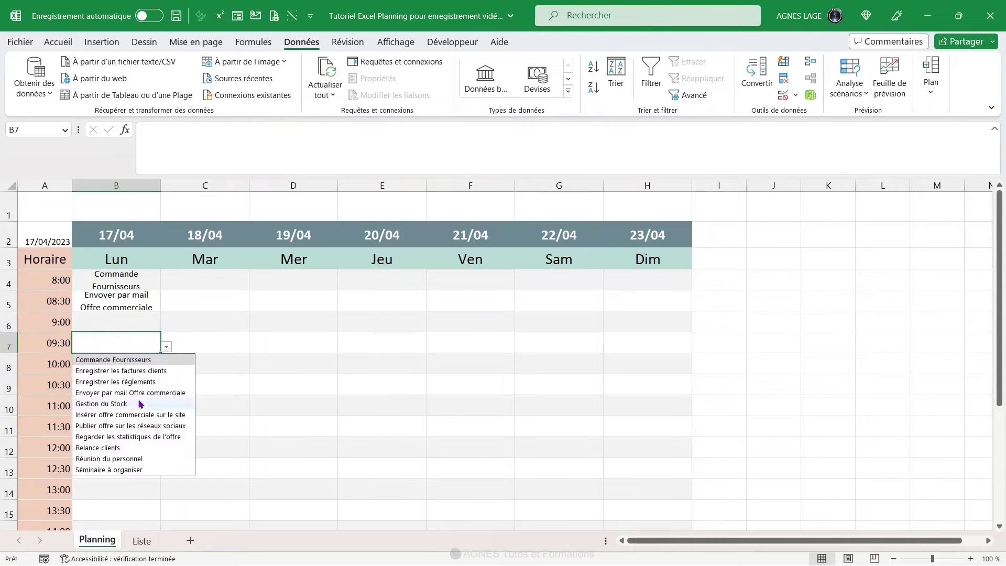
pyautogui.click(139, 400)
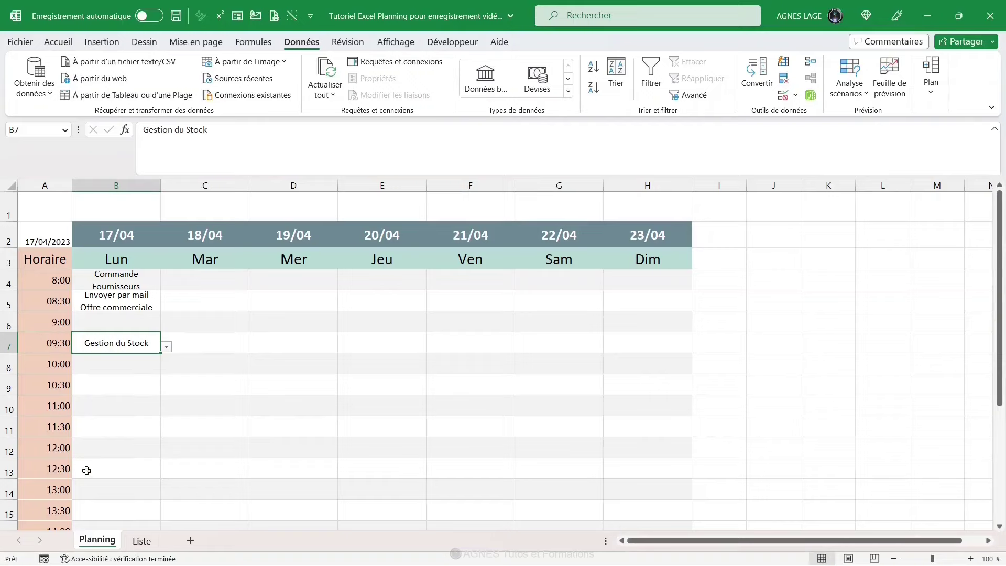
# Enter the custom task 'Dîner client' in B13 for the 12:30 slot.
pyautogui.click(112, 469)
pyautogui.write('Dîner client')
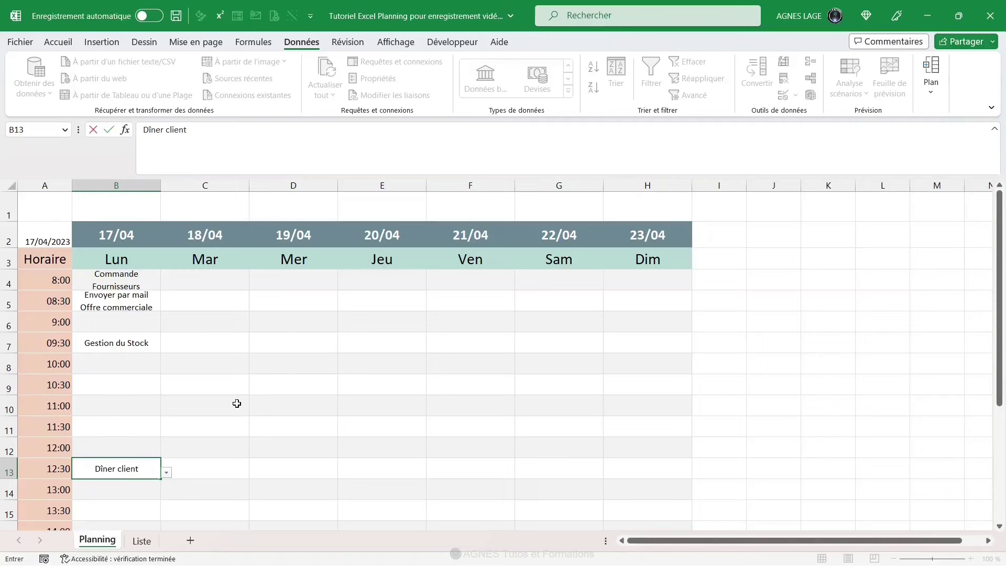
pyautogui.click(49, 260)
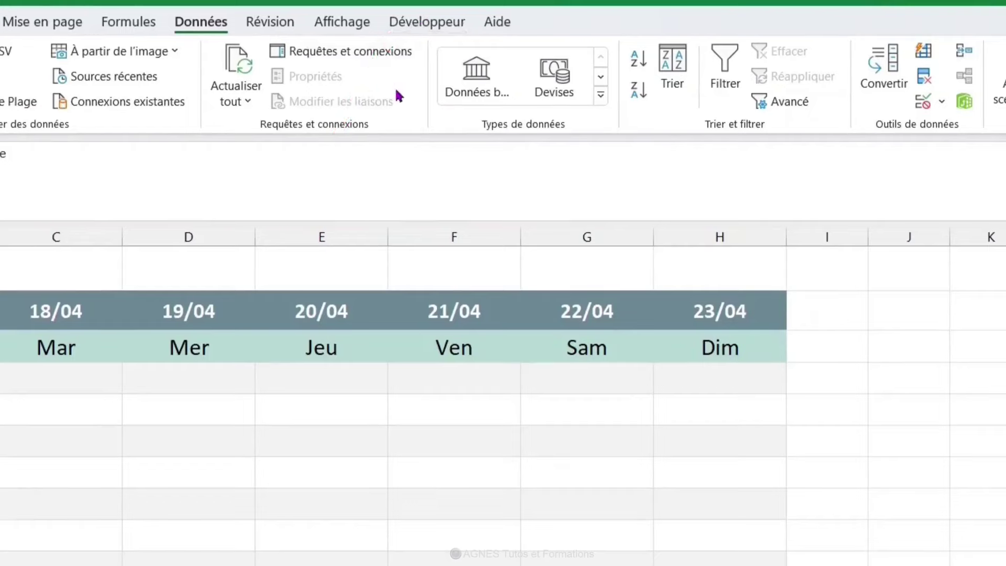
# Open the Personnaliser le ruban settings from the ribbon and confirm with OK.
pyautogui.rightClick(617, 125)
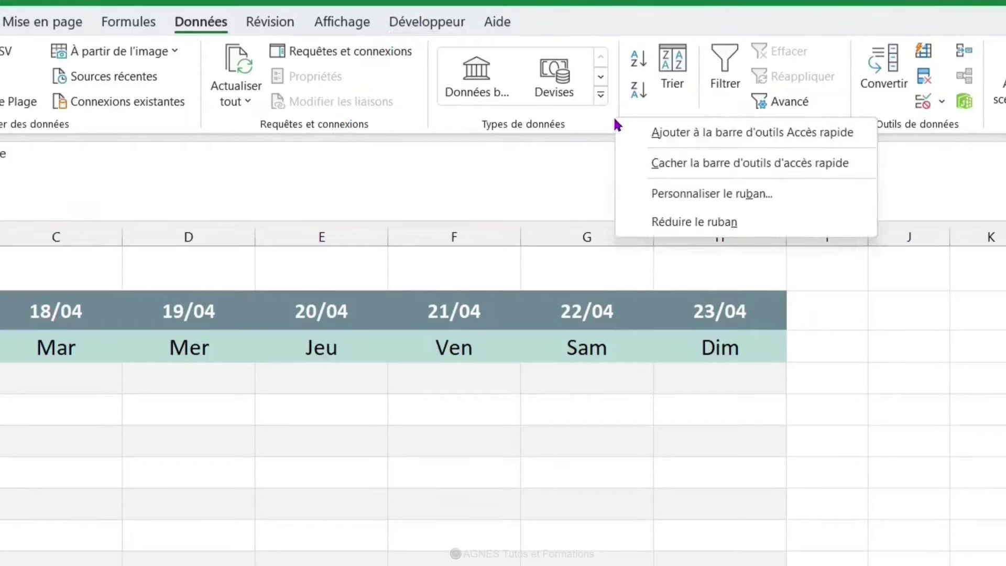
pyautogui.click(684, 194)
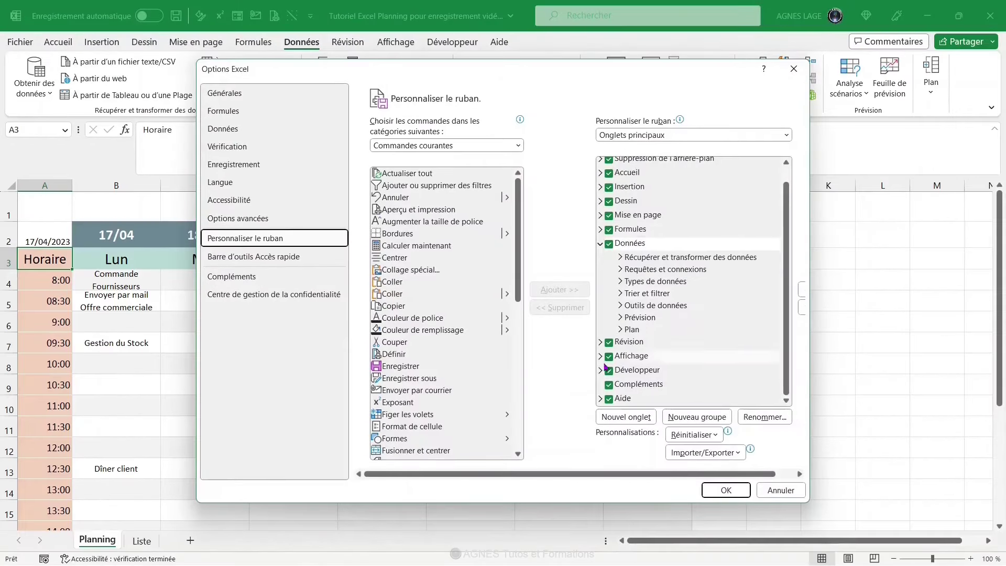
pyautogui.click(716, 490)
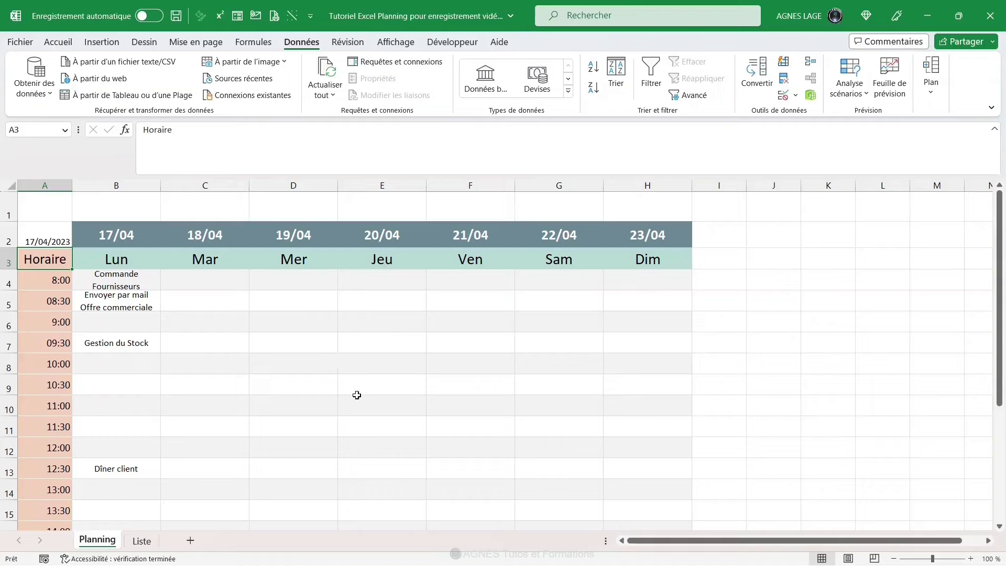
# Start Save As and set the file type to Classeur Excel (prenant en charge les macros).
pyautogui.press('F12')
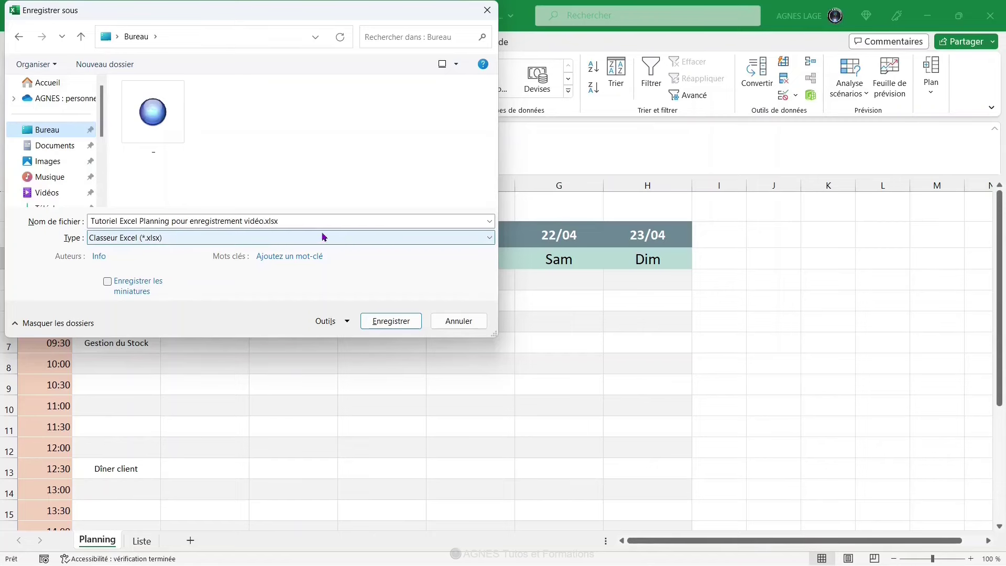
pyautogui.click(397, 239)
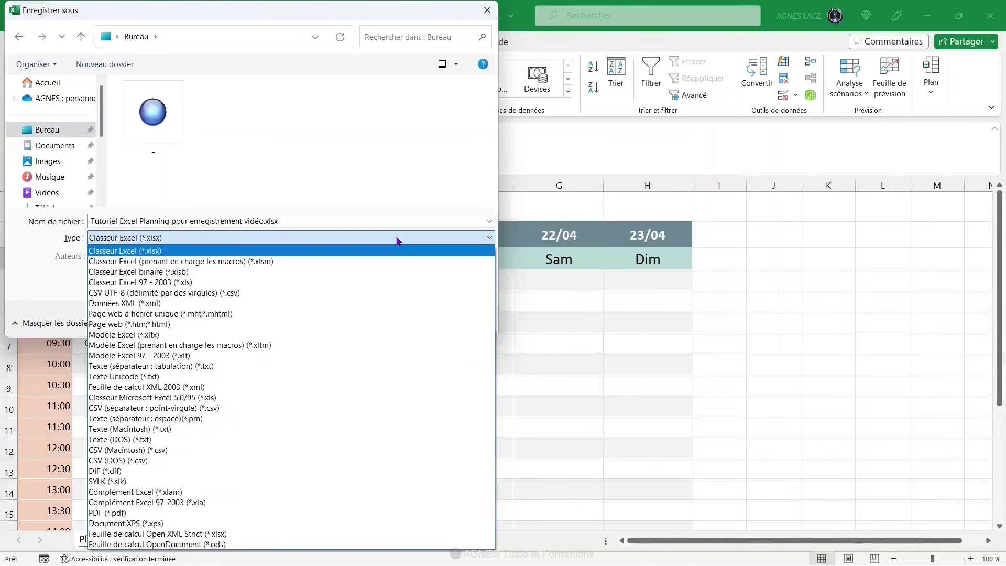
pyautogui.click(243, 262)
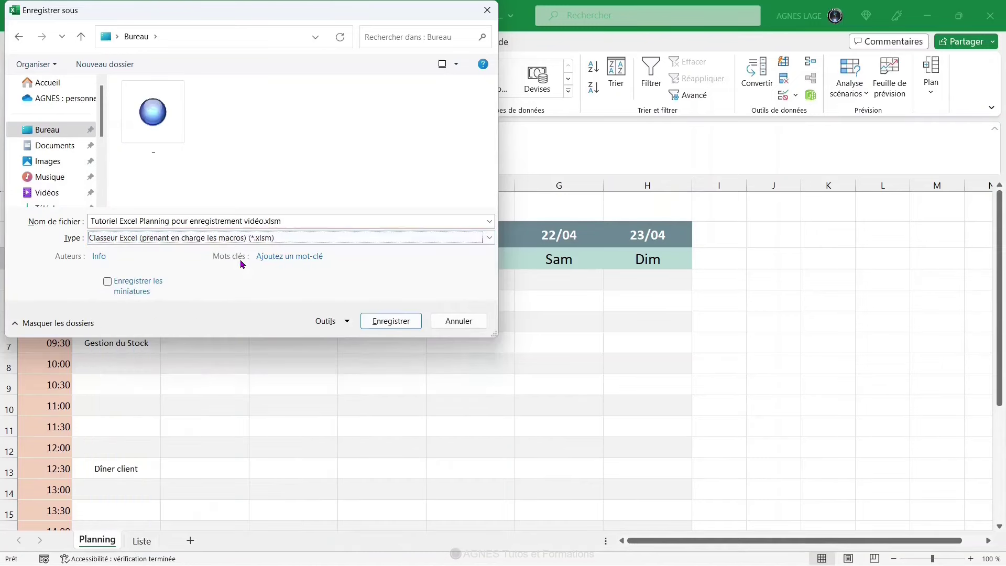
# Save the workbook as .xlsm and draw a spin button form control in cell D1.
pyautogui.click(388, 321)
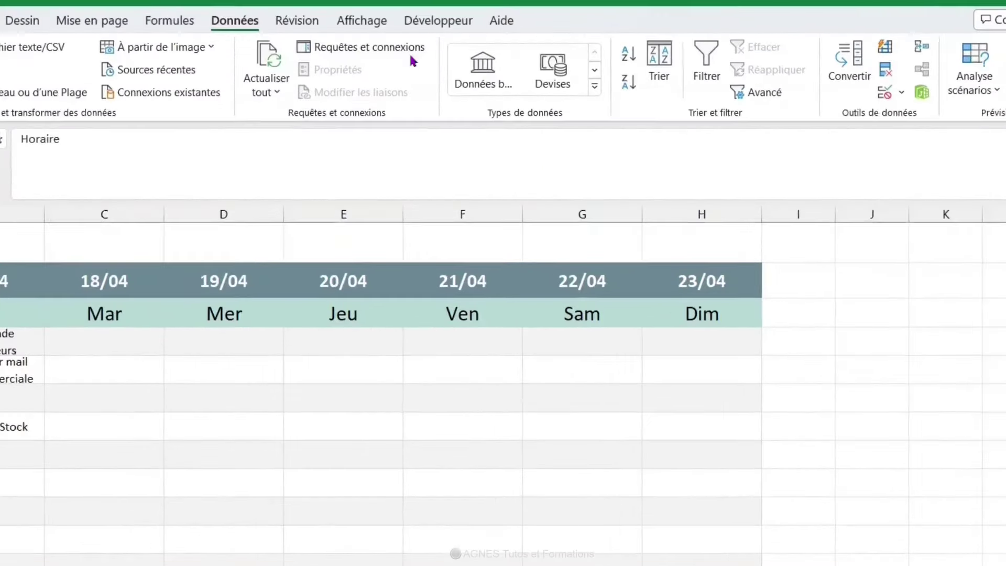
pyautogui.click(433, 17)
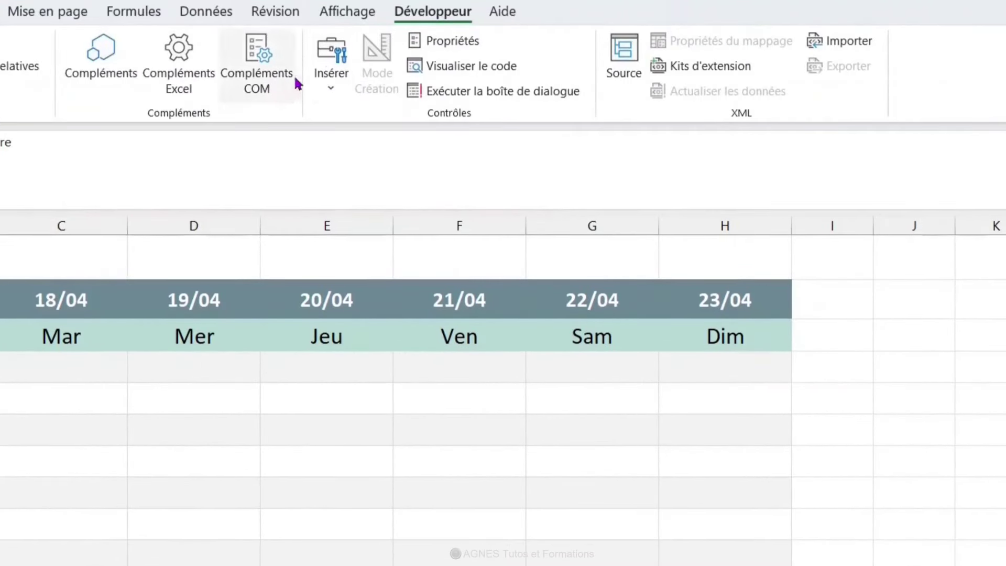
pyautogui.click(331, 71)
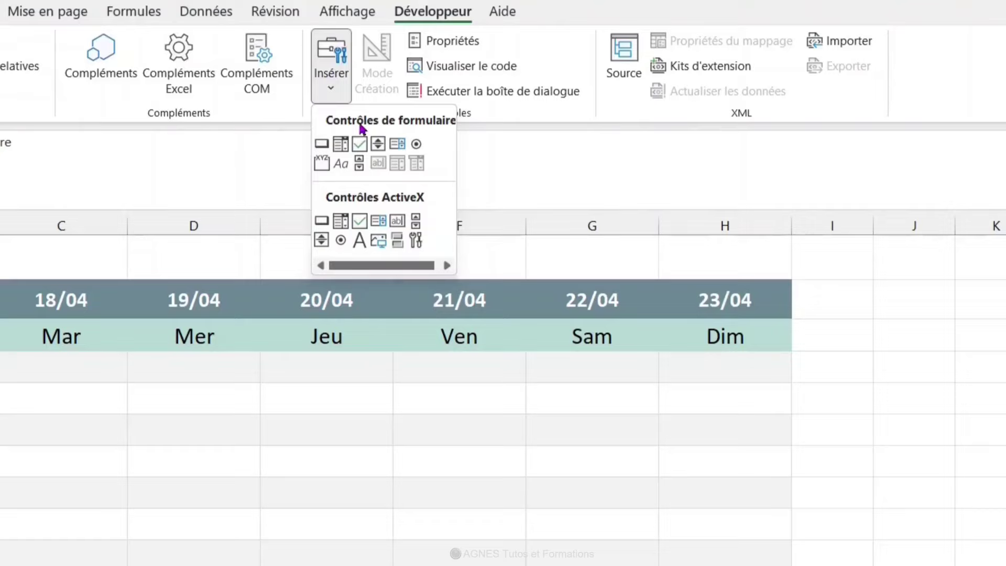
pyautogui.click(377, 144)
pyautogui.moveTo(253, 196); pyautogui.dragTo(337, 218)
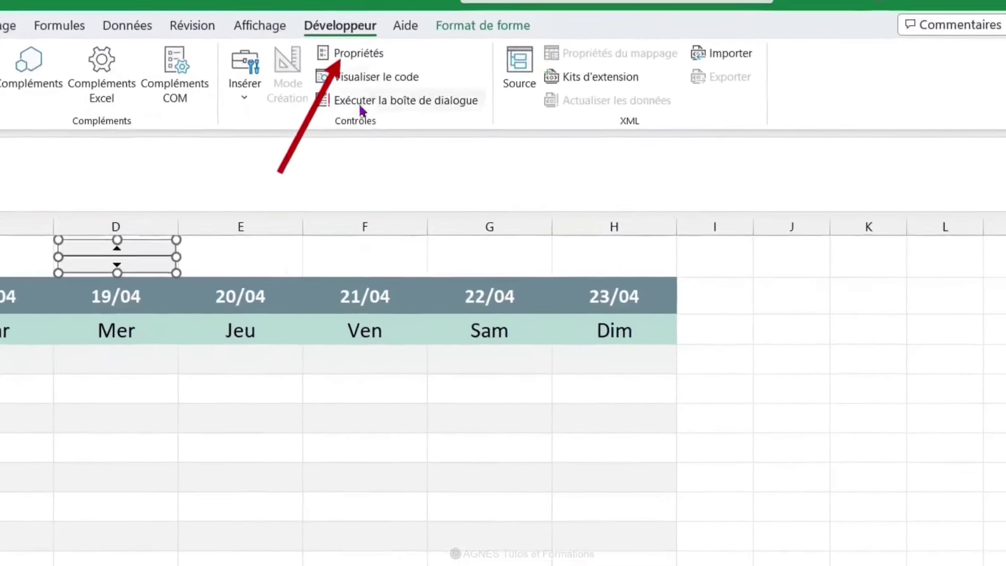
# Set the spin button to minimum 0, maximum 365, step 7, linked to cell $B$1.
pyautogui.click(350, 62)
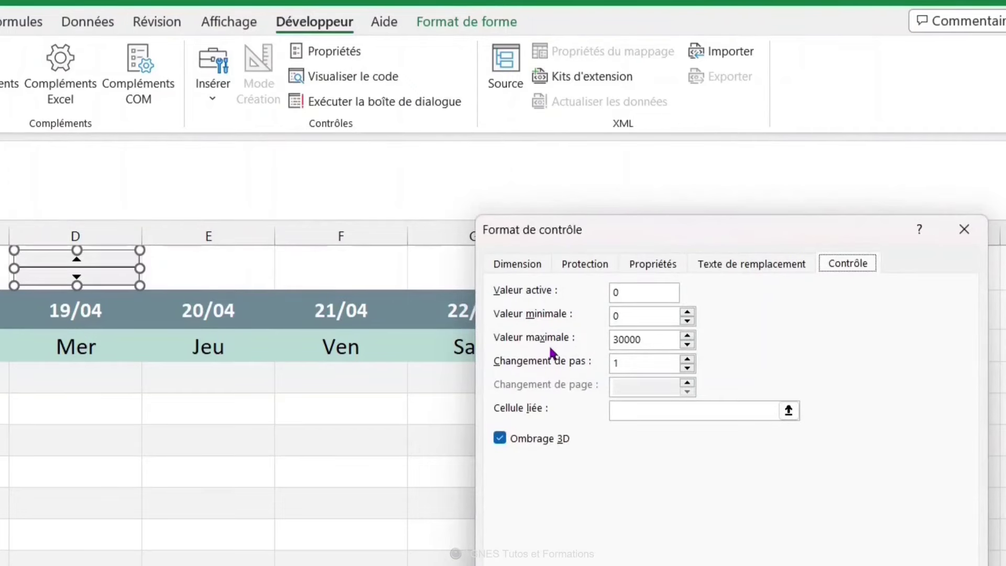
pyautogui.moveTo(655, 344); pyautogui.dragTo(607, 346)
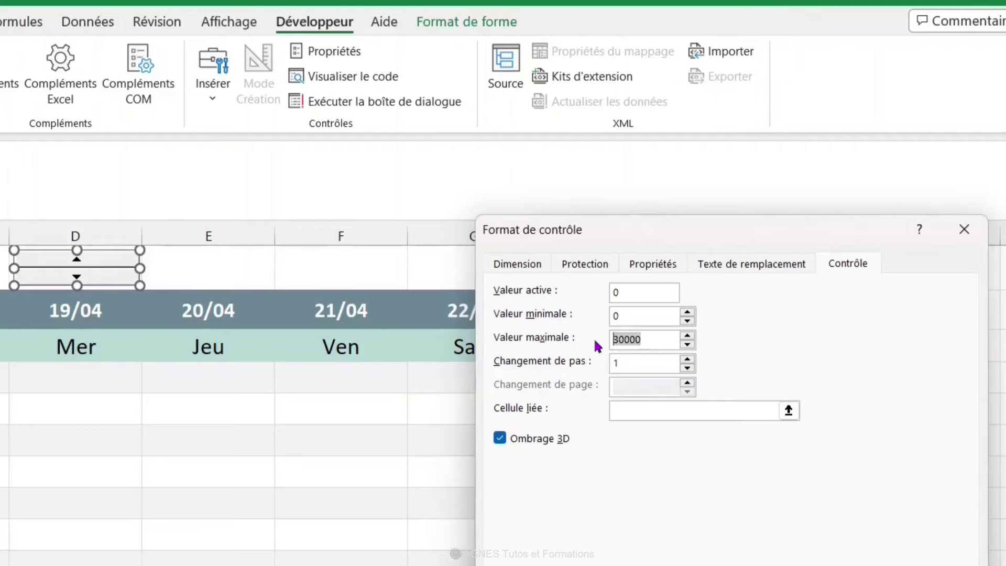
pyautogui.write('365')
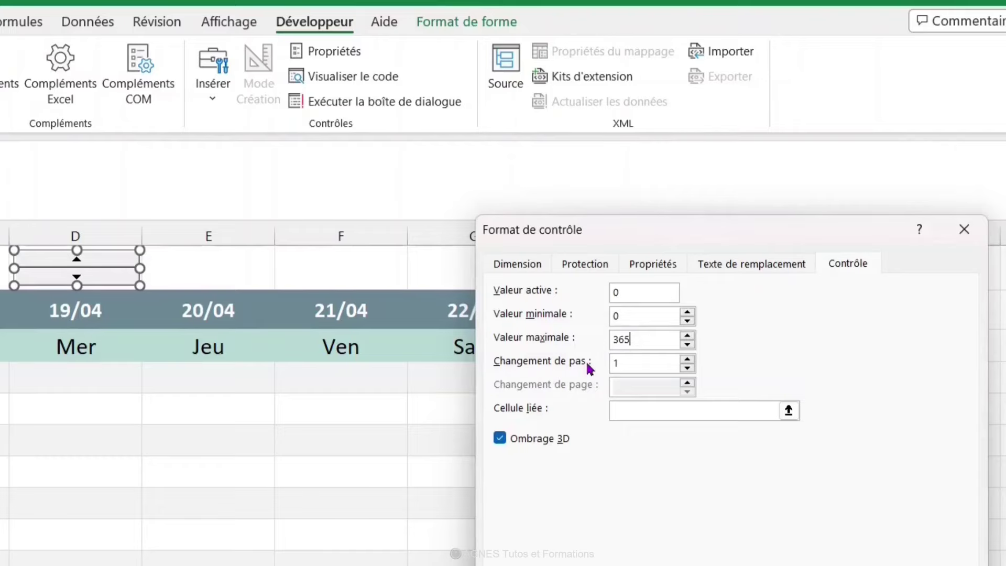
pyautogui.click(687, 362)
pyautogui.click(687, 361)
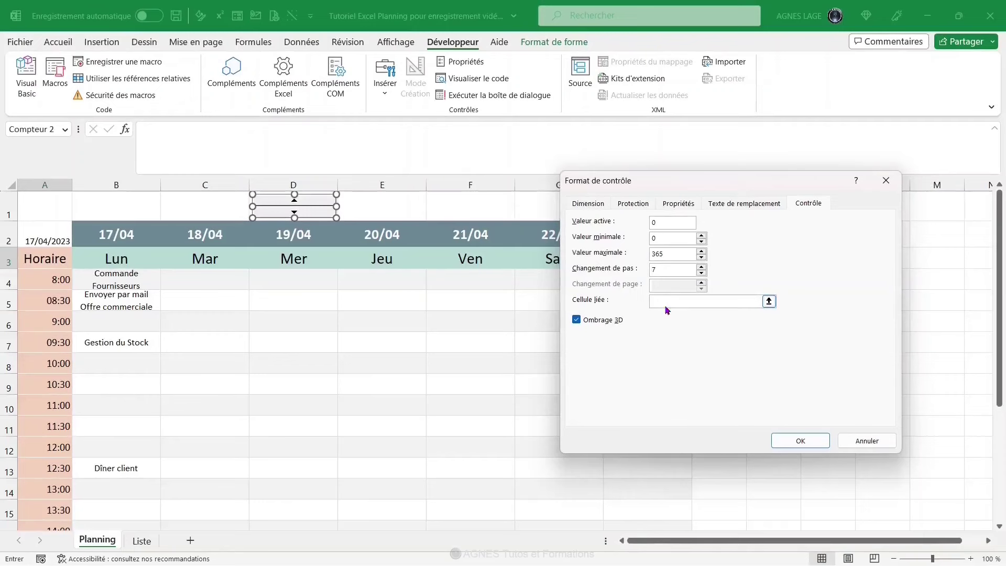
pyautogui.write('7')
pyautogui.click(667, 304)
pyautogui.click(131, 211)
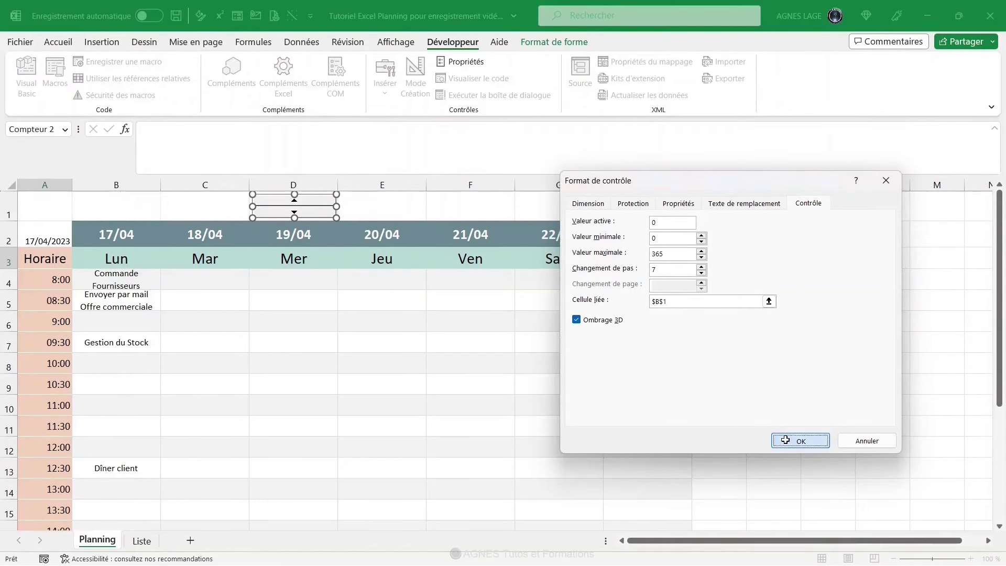
pyautogui.click(786, 440)
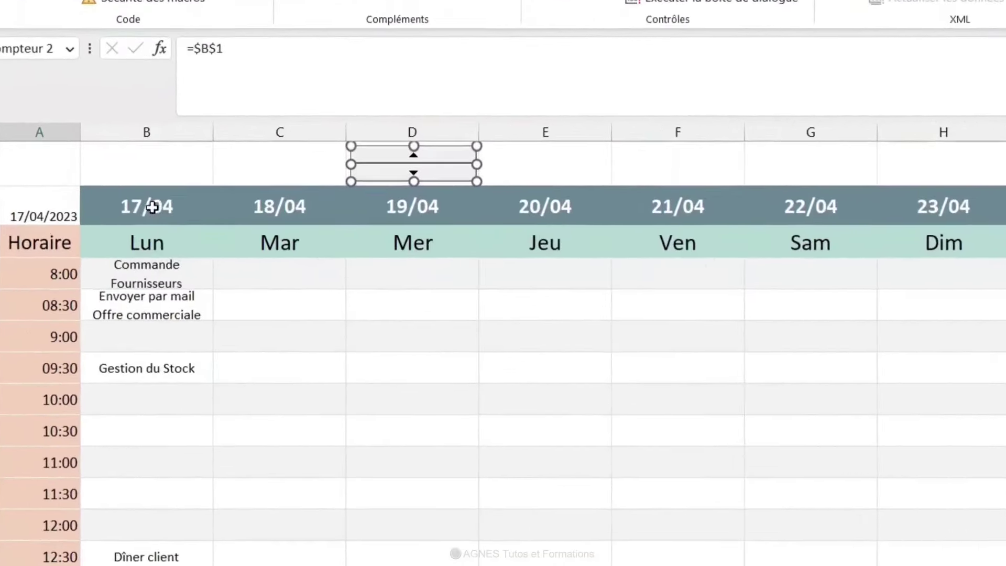
# Change B2 to =A2+B1, then nudge the spin button up to show week 24/04–30/04.
pyautogui.click(155, 208)
pyautogui.write('=A2')
pyautogui.click(248, 50)
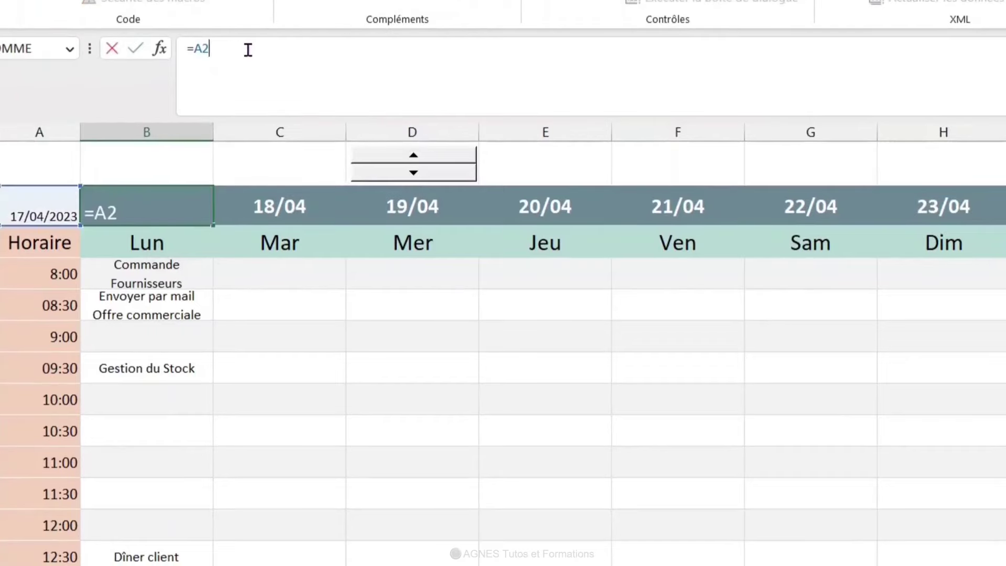
pyautogui.write('+')
pyautogui.click(137, 164)
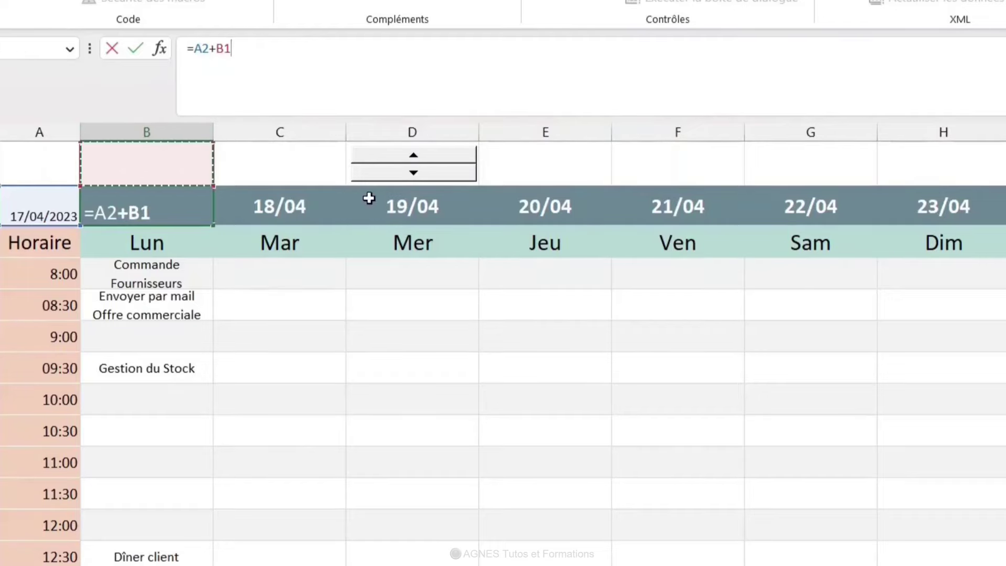
pyautogui.press('Return')
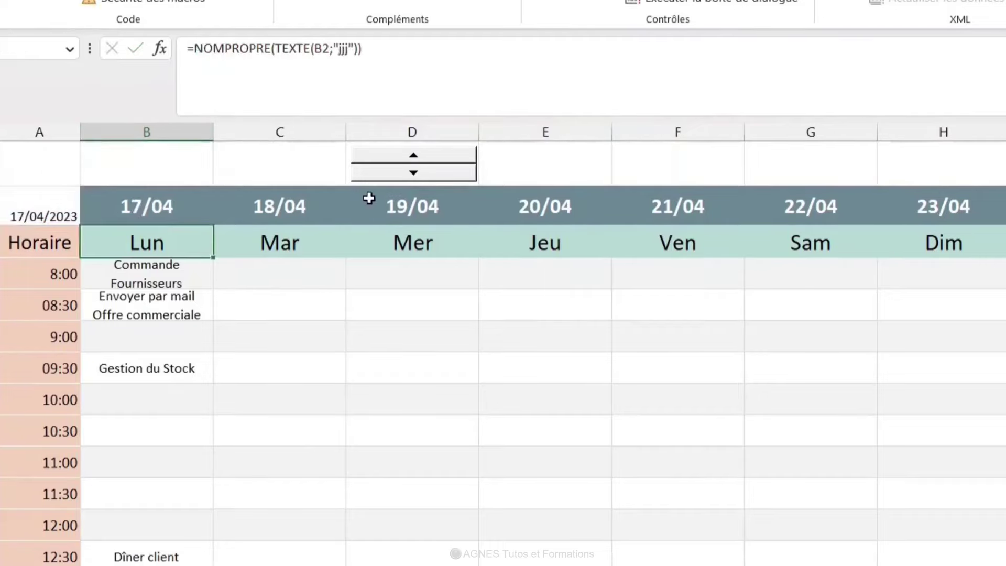
pyautogui.click(427, 160)
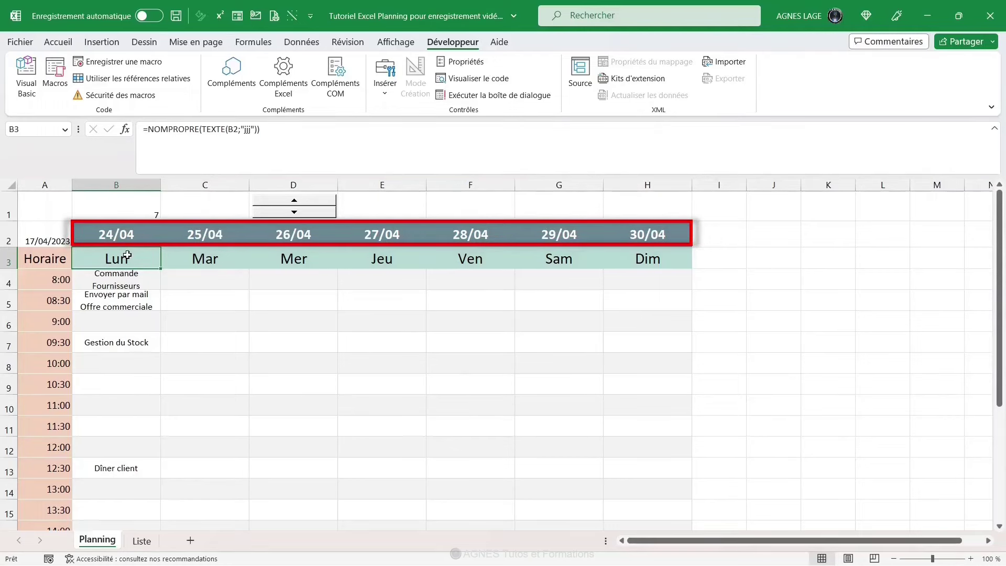
# Step the spin button up one week, then down twice to return B1 to 0.
pyautogui.click(315, 202)
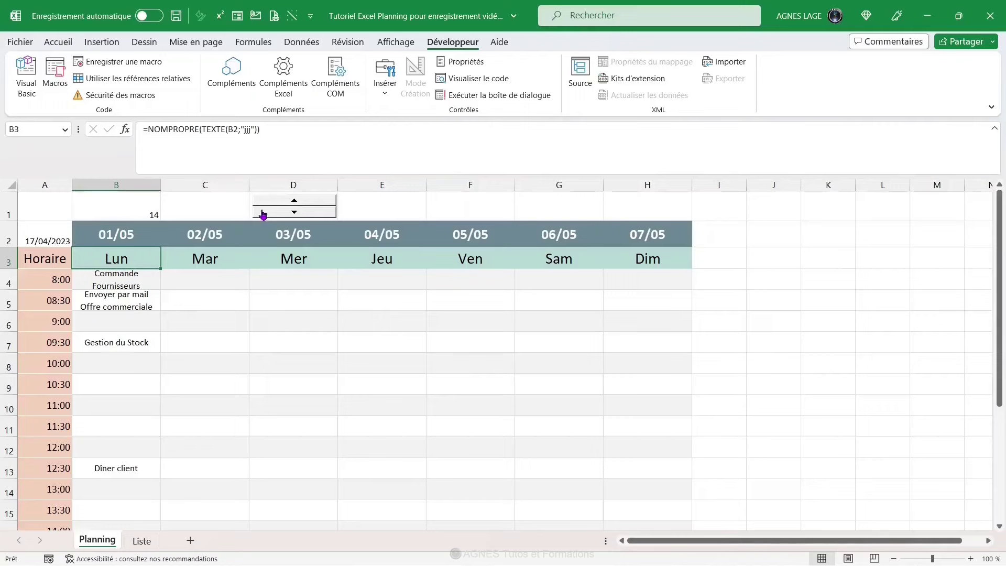
pyautogui.click(300, 216)
pyautogui.click(300, 216)
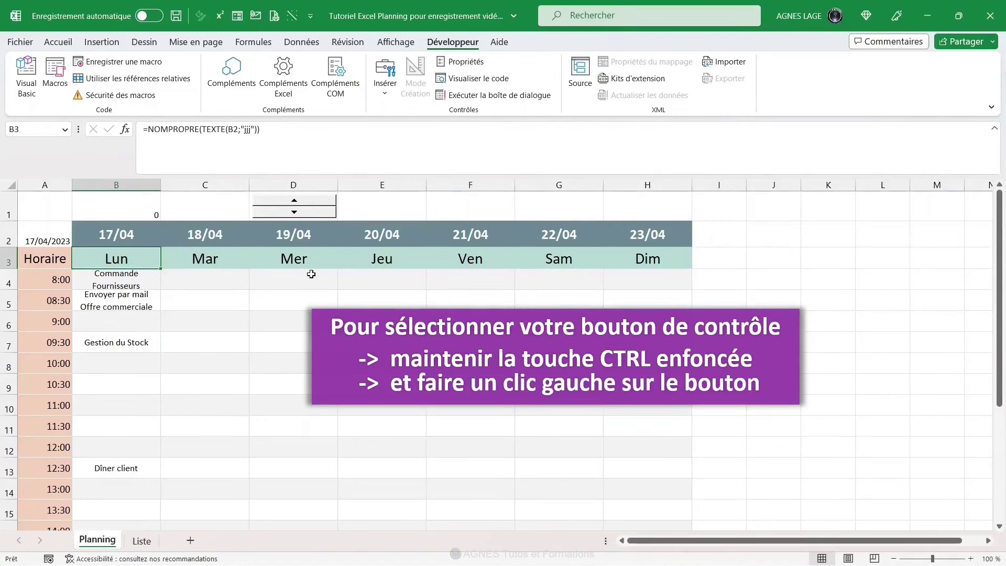
# Raise the spin button's maximum value from 365 to 3650.
pyautogui.keyDown('ctrl'); pyautogui.click(307, 210); pyautogui.keyUp('ctrl')
pyautogui.click(466, 62)
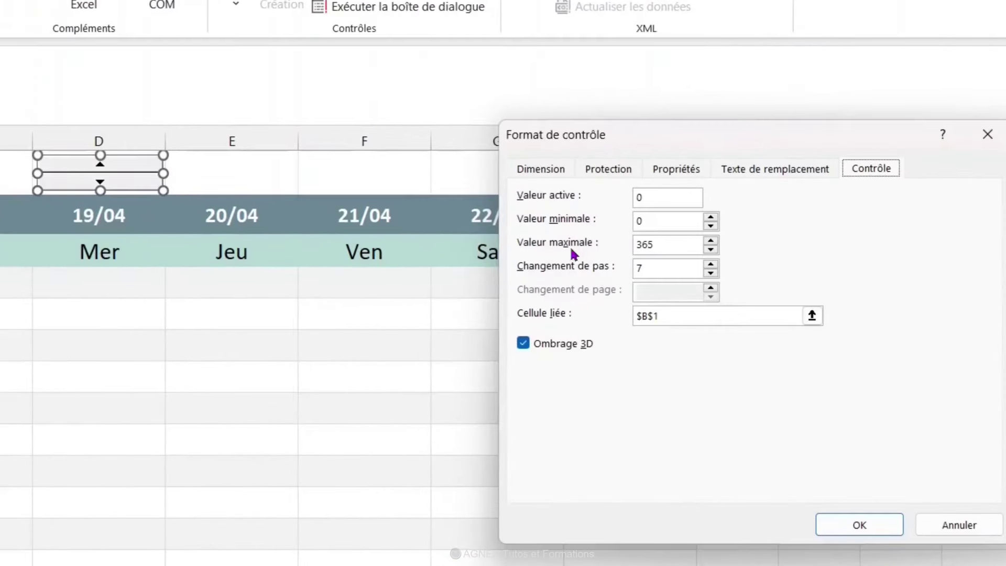
pyautogui.click(672, 244)
pyautogui.write('0')
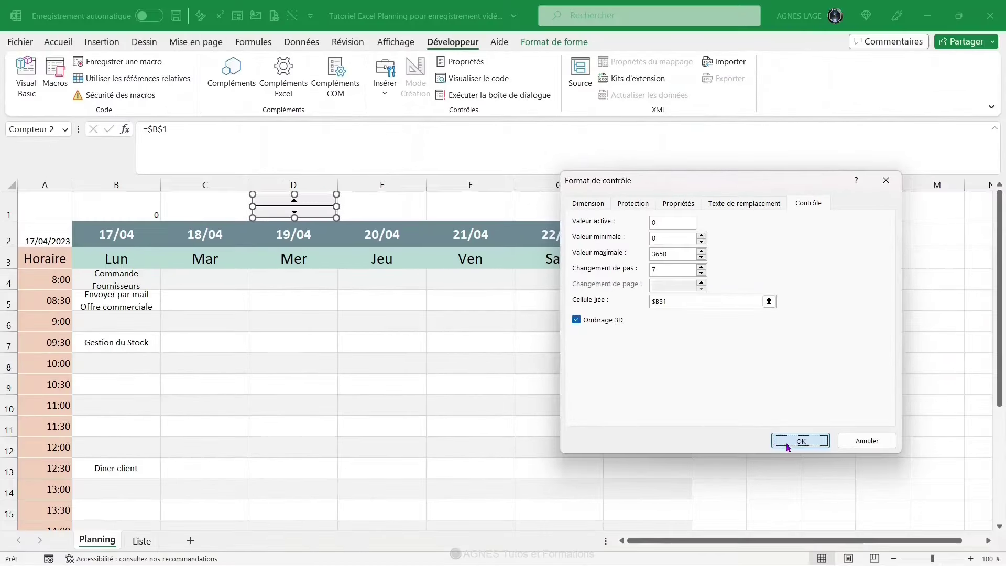
pyautogui.click(787, 443)
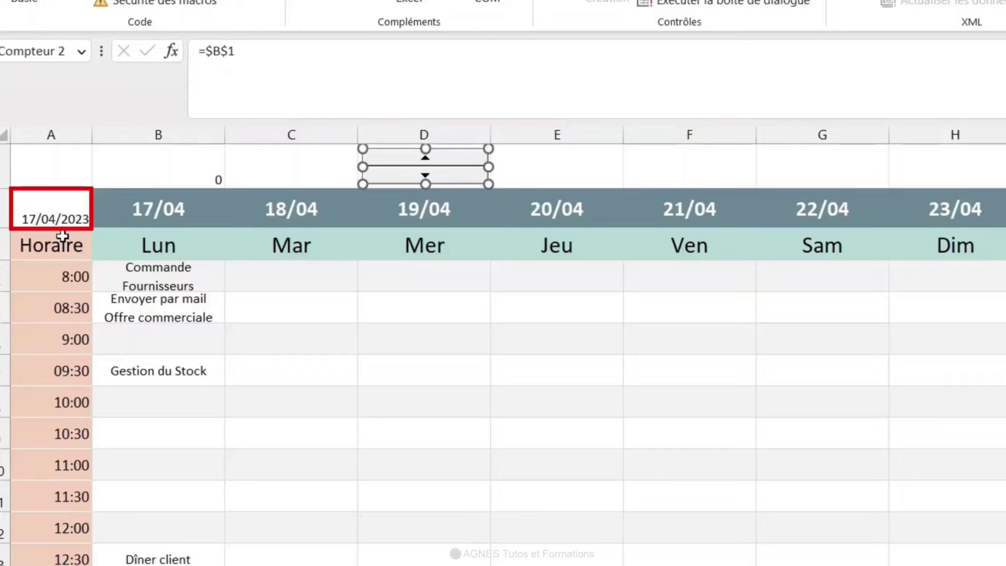
# Move the spin button onto cells A1:A2 above Horaire and deselect it.
pyautogui.moveTo(444, 163)
pyautogui.mouseDown()
pyautogui.moveTo(91, 205)
pyautogui.moveTo(51, 187)
pyautogui.mouseUp()
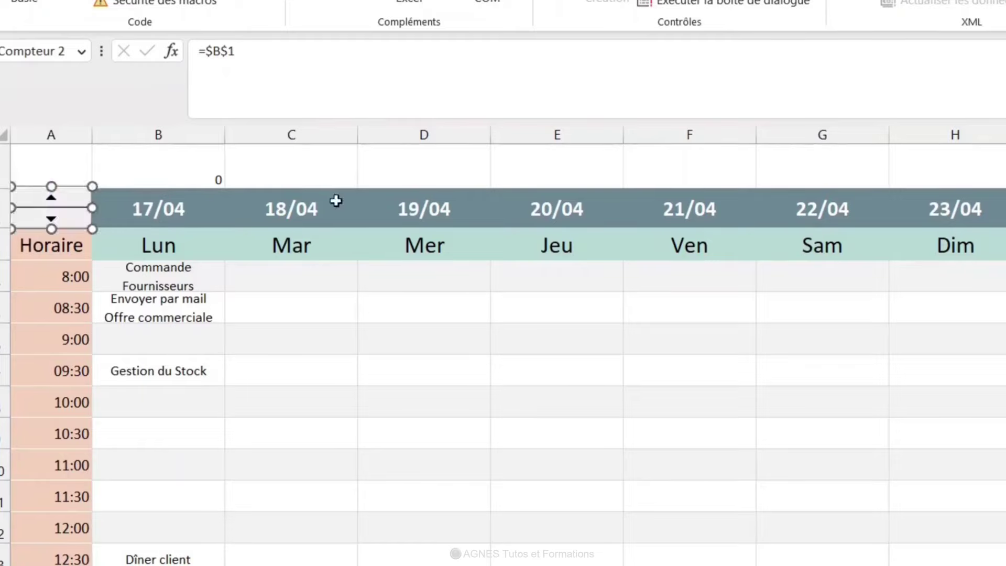
pyautogui.press('Escape')
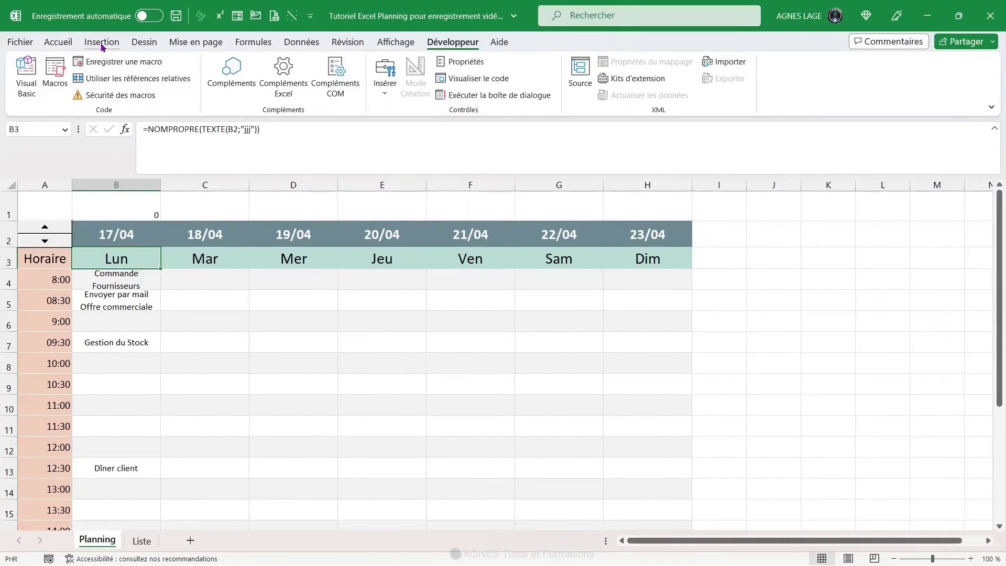
pyautogui.click(102, 43)
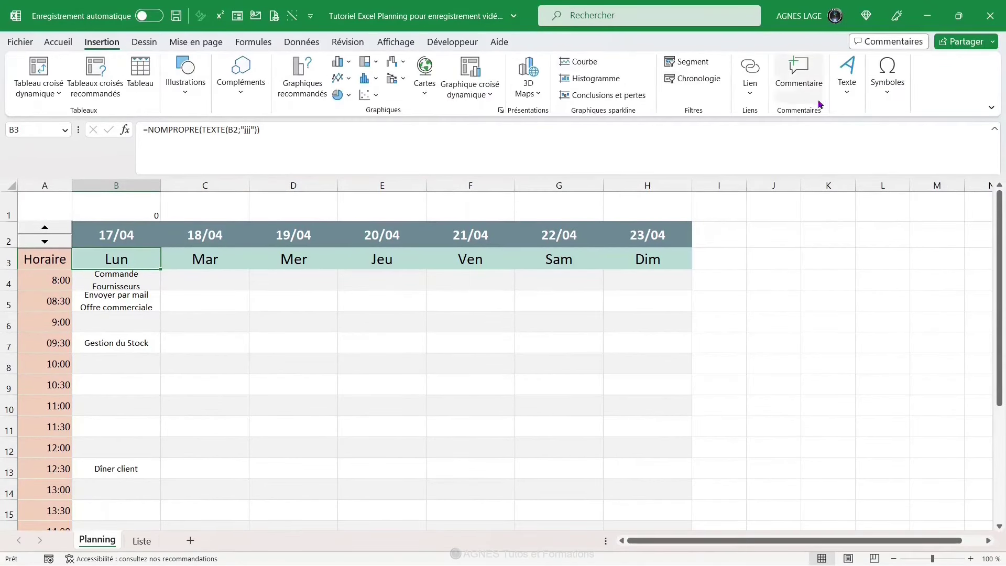
# Draw a text box spanning row 1 above the date headers.
pyautogui.click(847, 79)
pyautogui.click(849, 138)
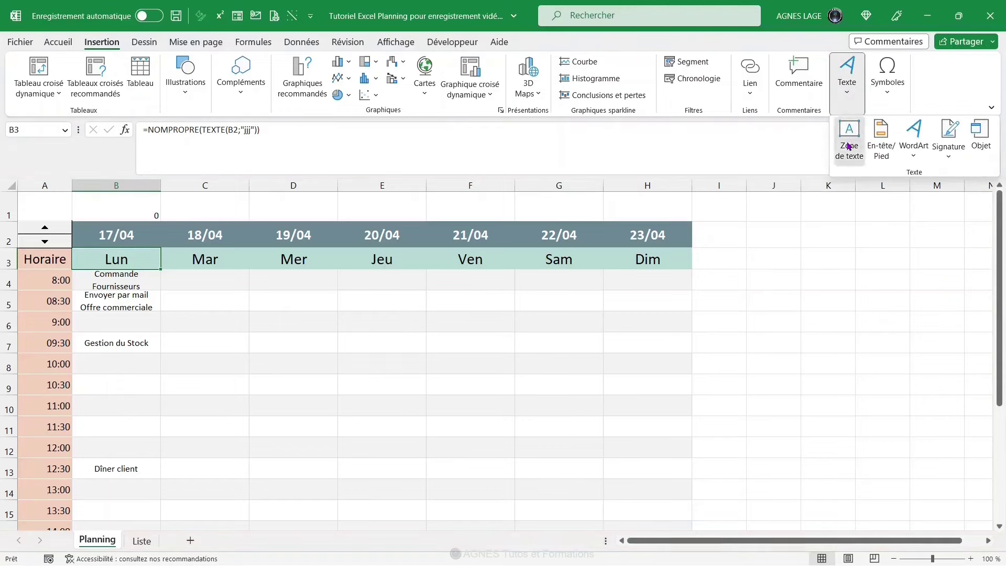
pyautogui.moveTo(21, 194); pyautogui.dragTo(691, 222)
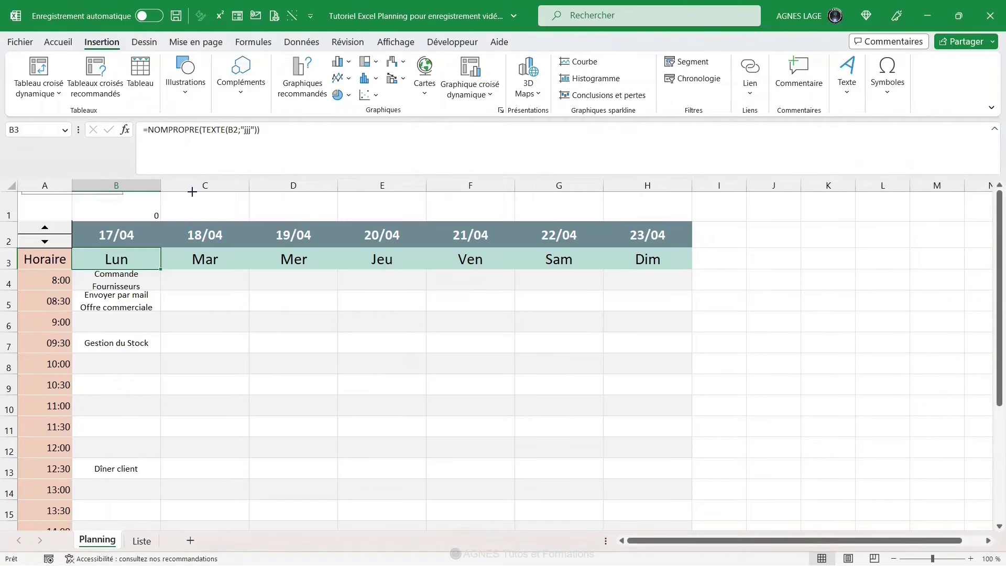
pyautogui.moveTo(20, 208); pyautogui.dragTo(18, 209)
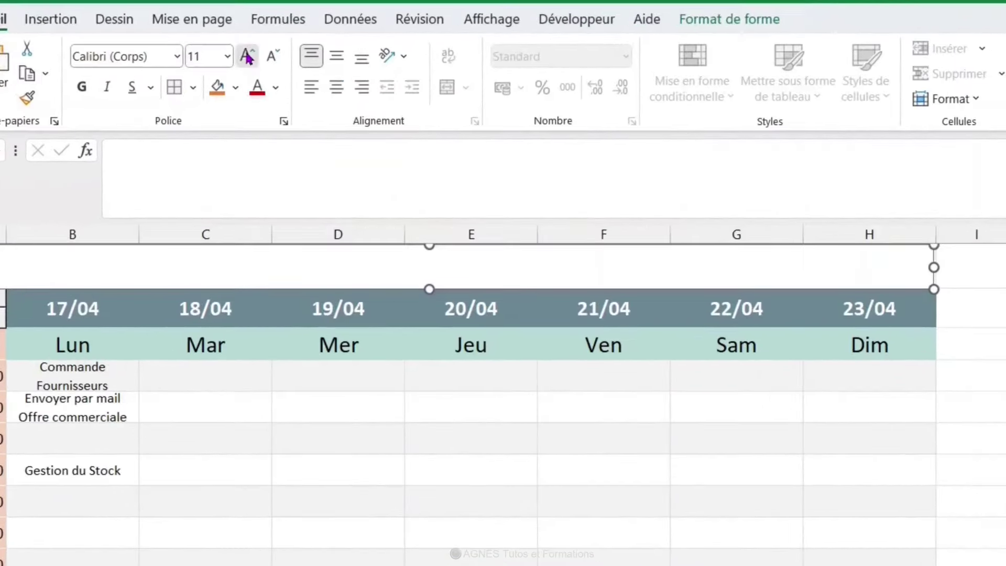
# Format the text box 24 pt bold, centred both ways, and type 'Planning Hebdomadaire'.
pyautogui.click(244, 57)
pyautogui.doubleClick(244, 58)
pyautogui.click(246, 57)
pyautogui.doubleClick(247, 56)
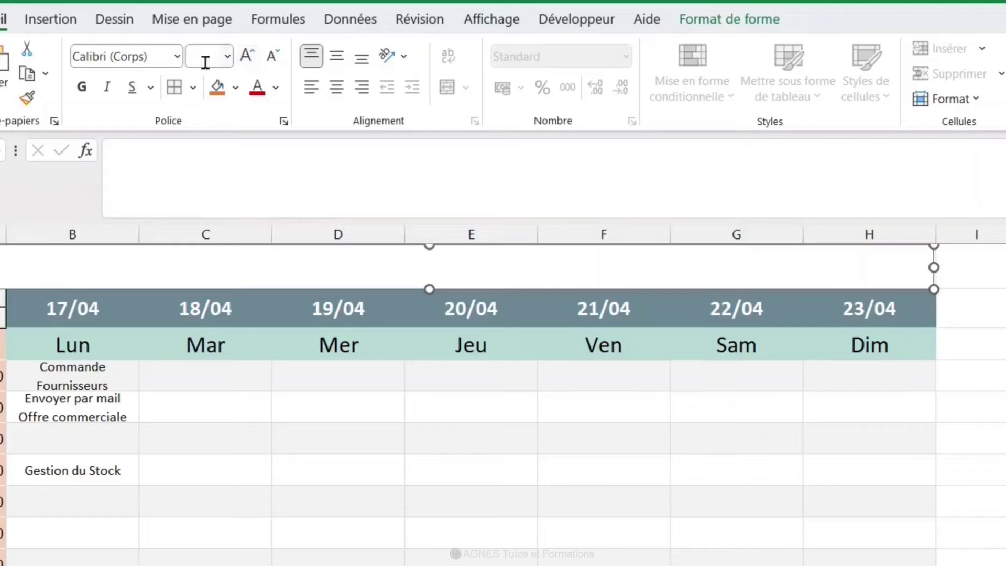
pyautogui.write('24')
pyautogui.click(83, 87)
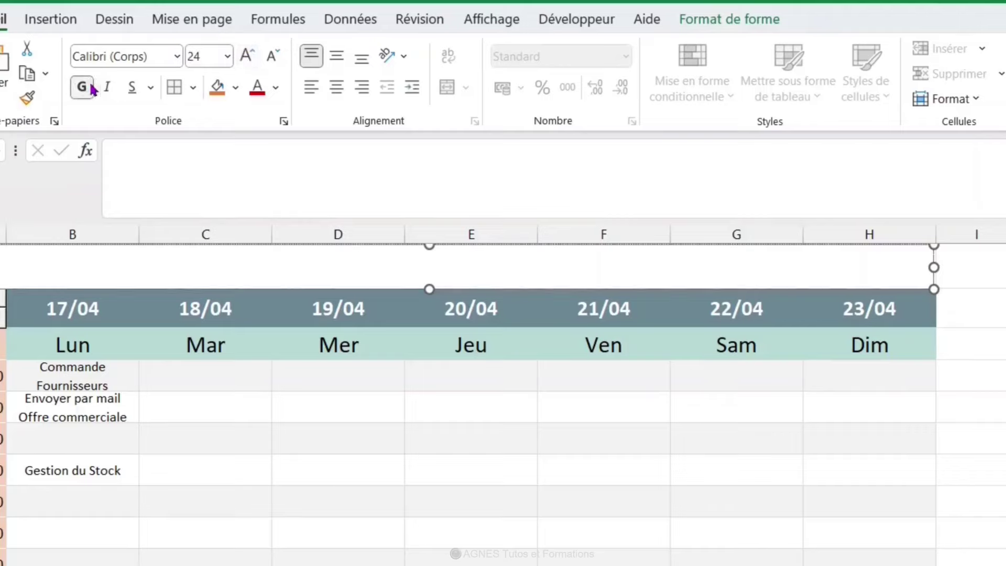
pyautogui.click(337, 59)
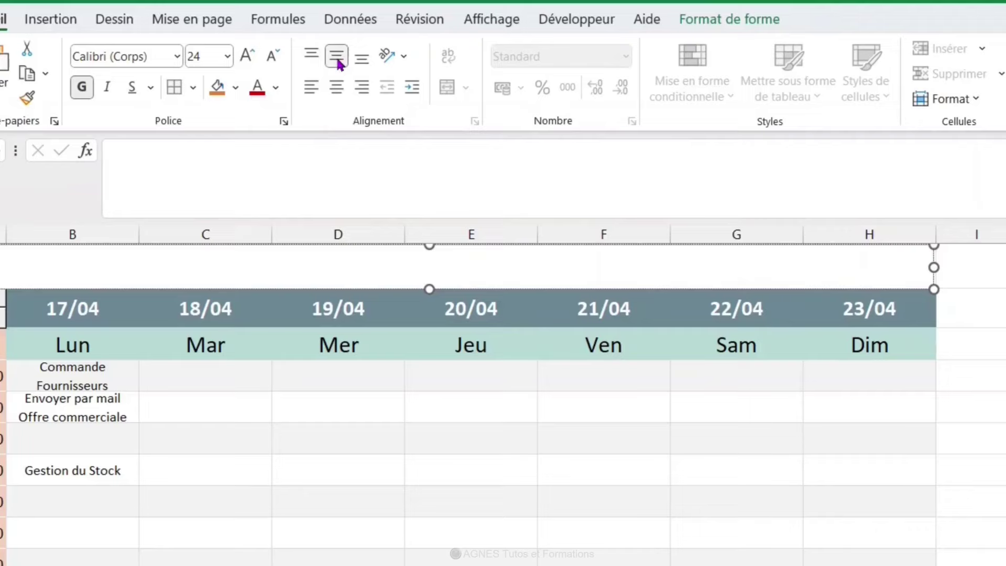
pyautogui.click(338, 91)
pyautogui.write('Pl')
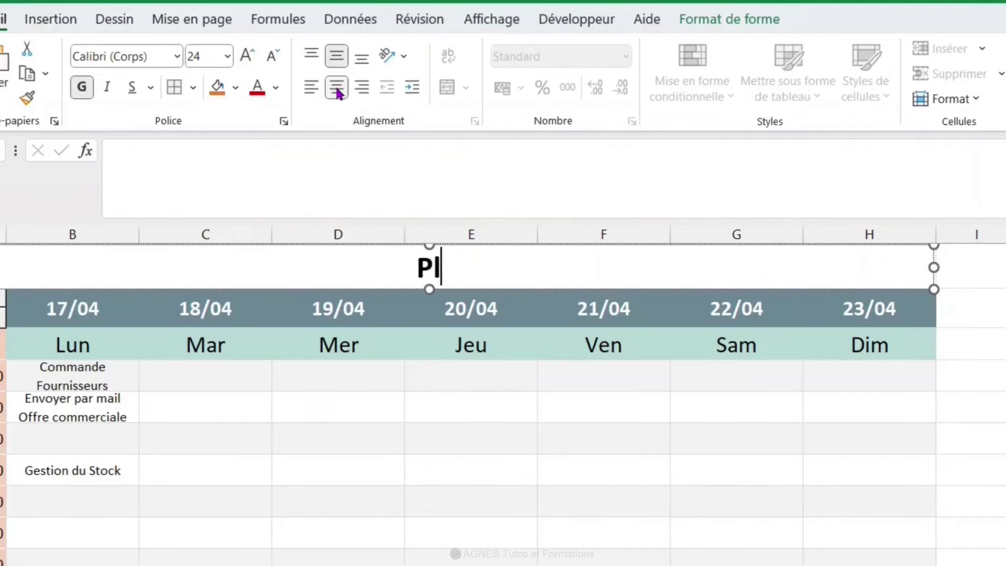
pyautogui.write('anning Hebdomadaire')
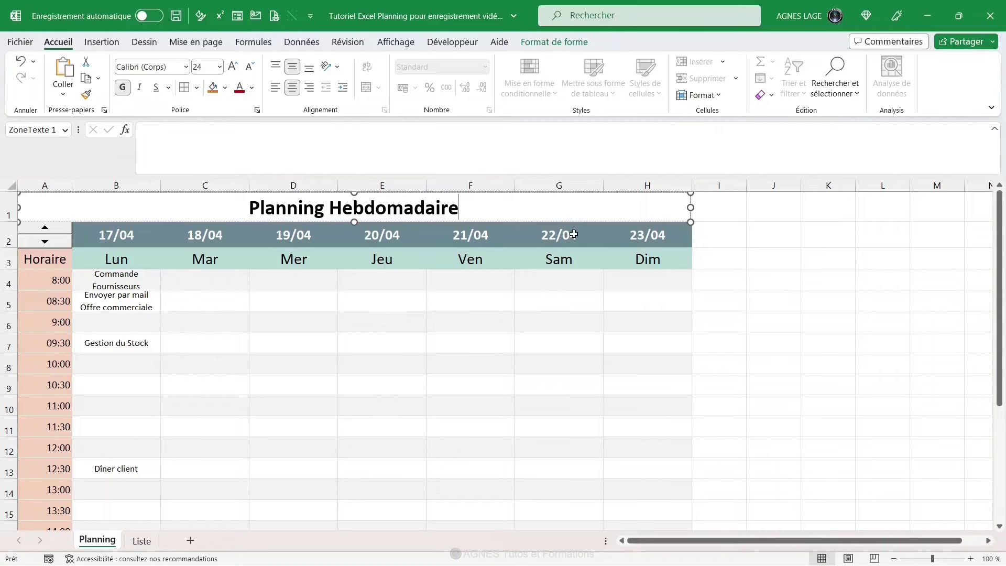
# Fill the Planning Hebdomadaire title box with the recent salmon colour.
pyautogui.click(692, 209)
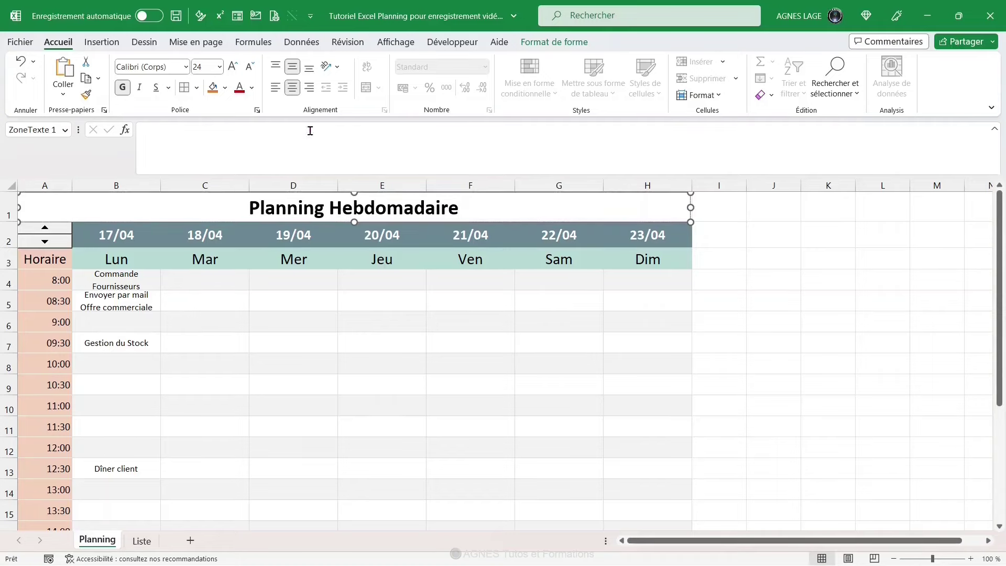
pyautogui.click(226, 88)
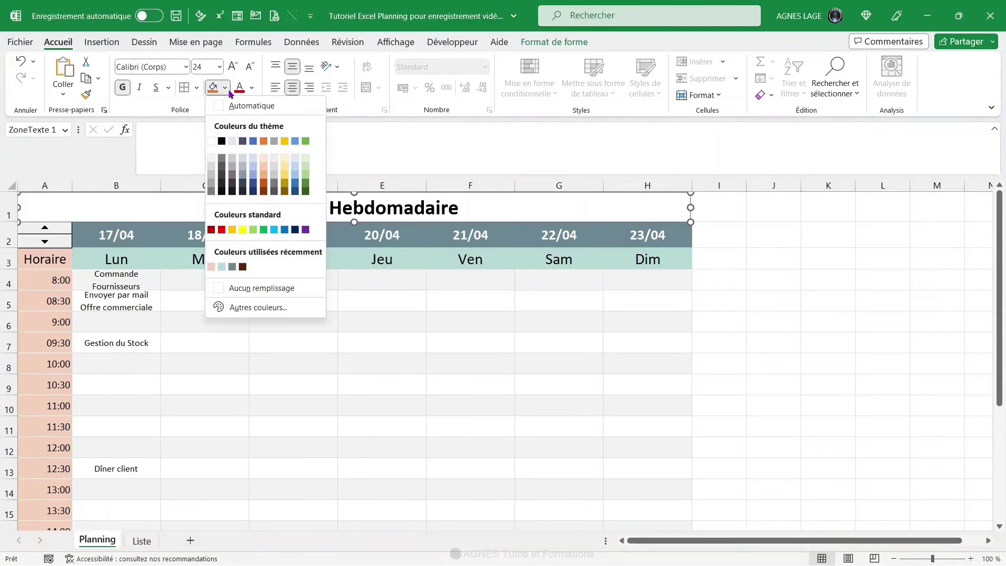
pyautogui.click(212, 267)
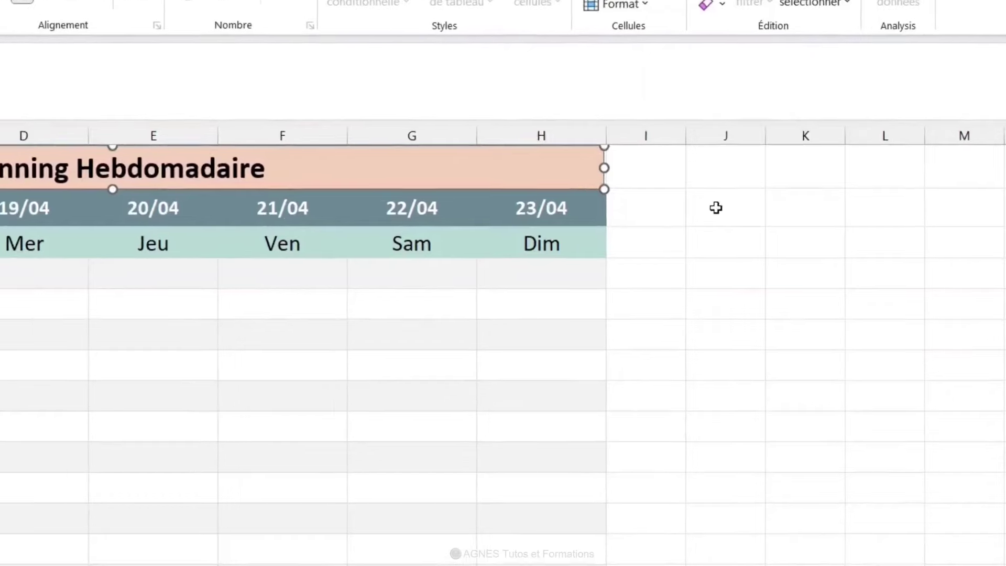
# Draw a rectangle shape over cells F1–H1 beside the title.
pyautogui.rightClick(716, 208)
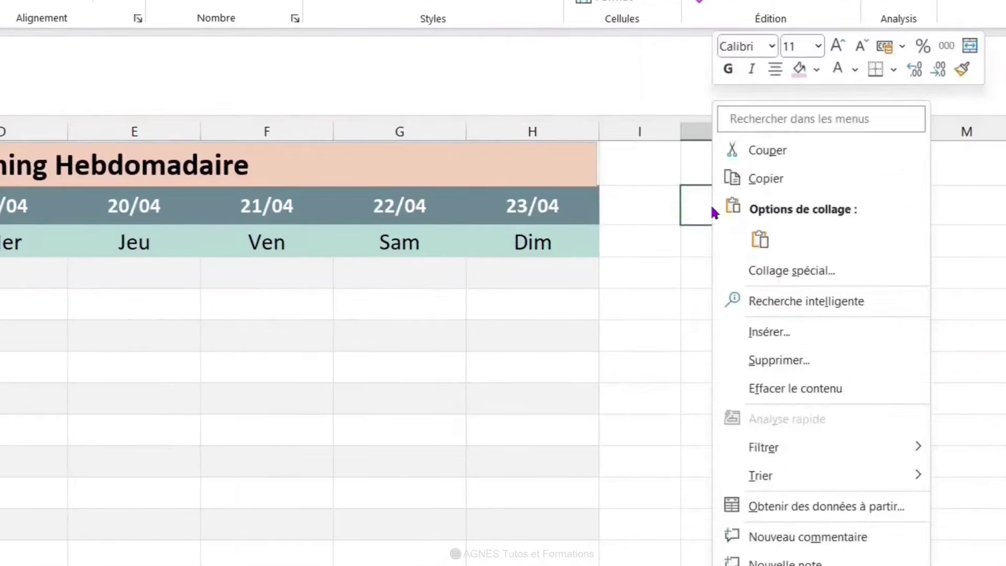
pyautogui.click(748, 126)
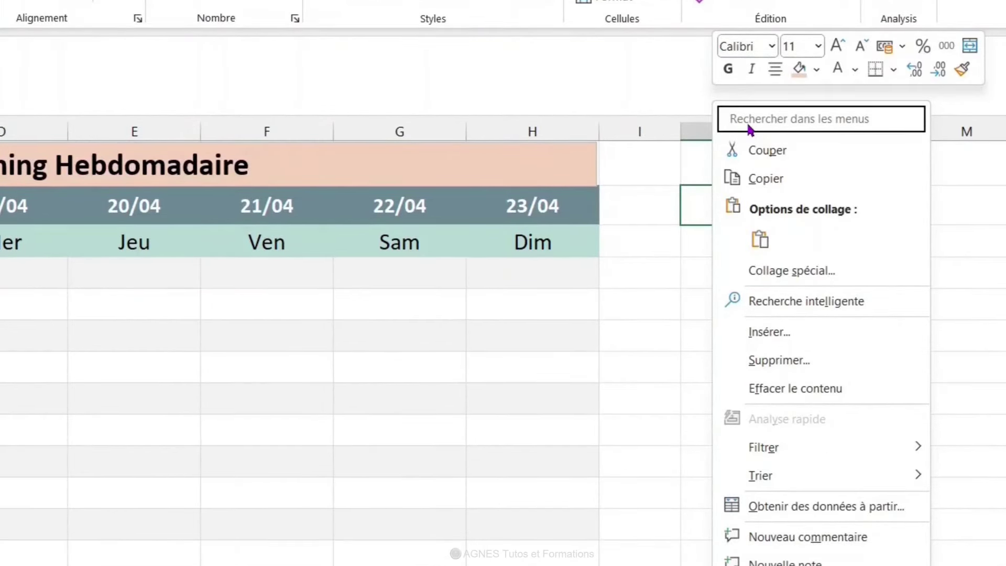
pyautogui.write('Formes')
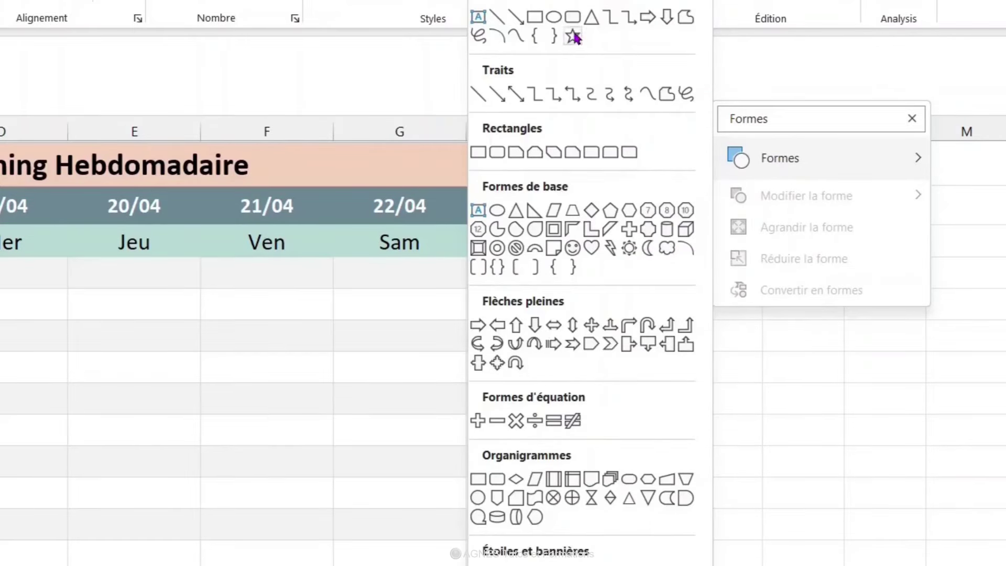
pyautogui.click(573, 19)
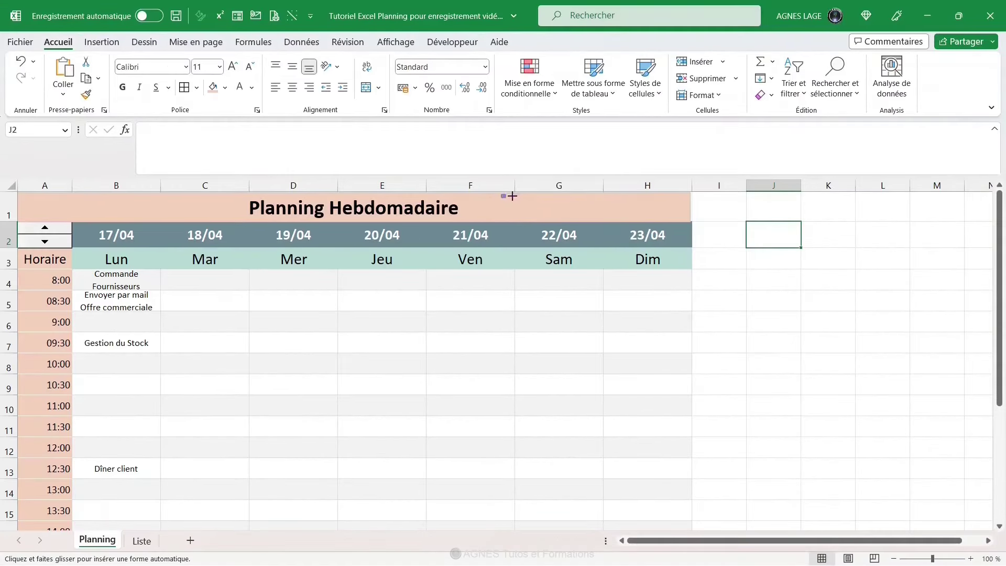
pyautogui.moveTo(502, 194); pyautogui.dragTo(675, 221)
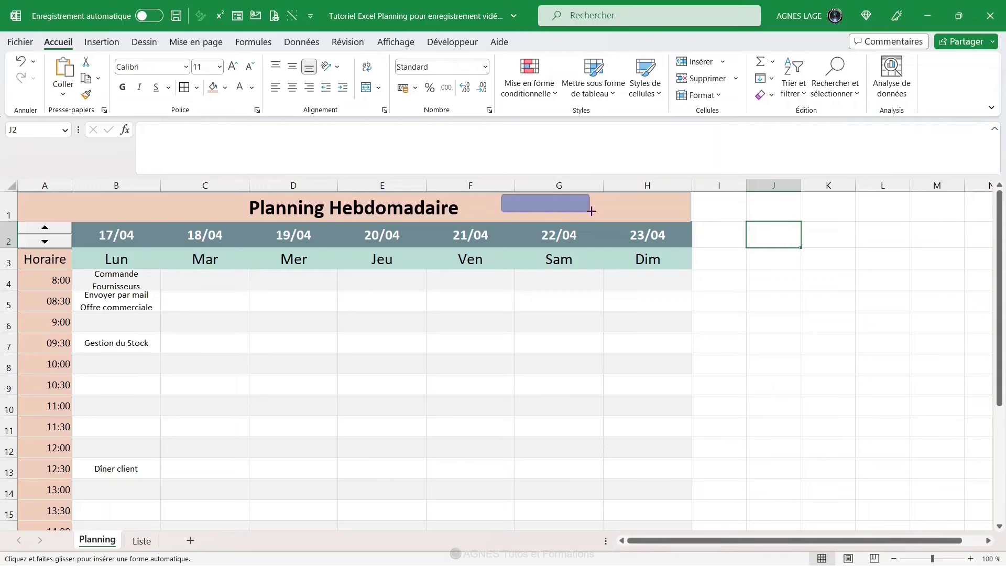
# Set the rectangle's text to 18 pt bold, centred horizontally and vertically.
pyautogui.click(64, 46)
pyautogui.click(283, 57)
pyautogui.click(283, 56)
pyautogui.click(283, 57)
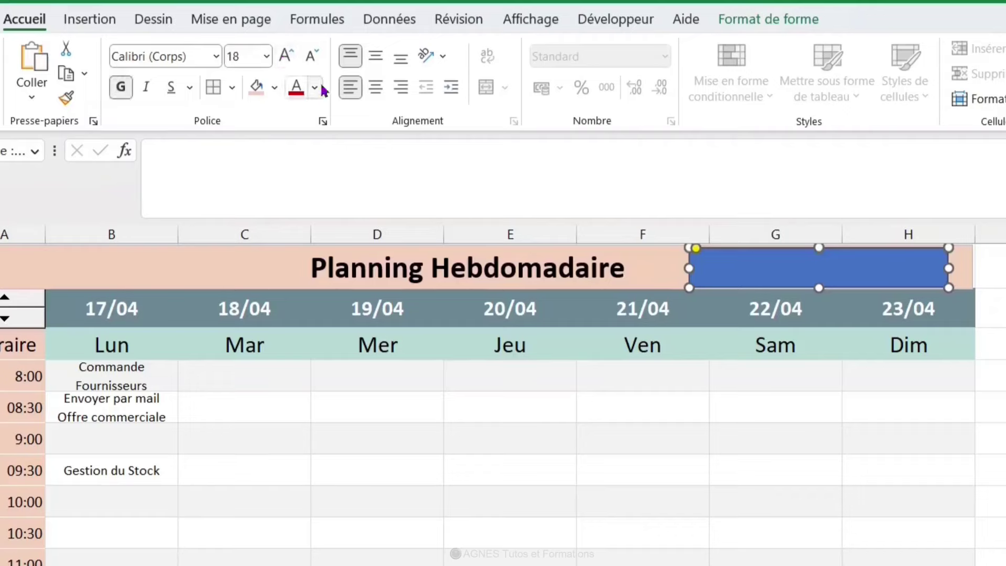
pyautogui.click(376, 55)
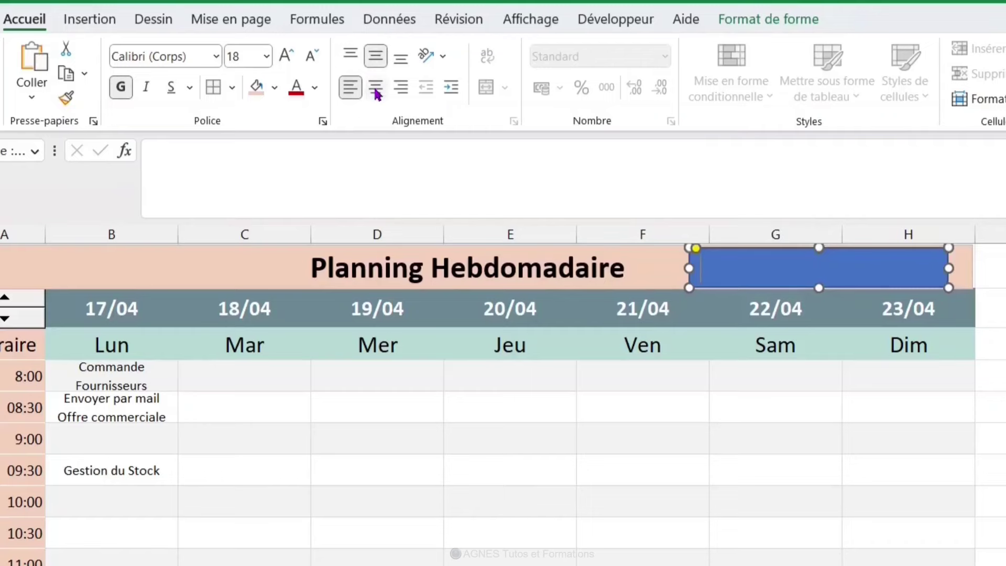
pyautogui.click(375, 87)
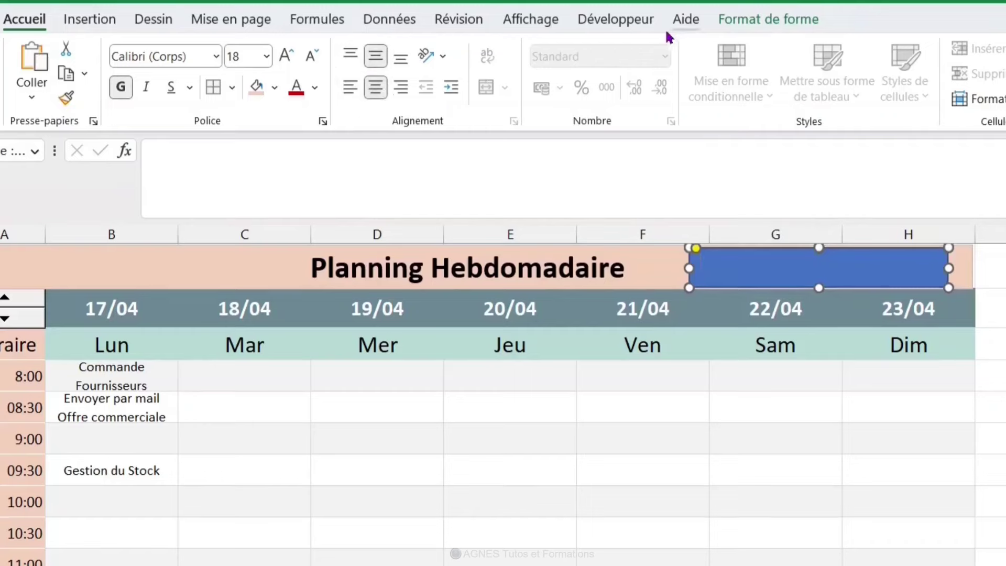
pyautogui.click(772, 20)
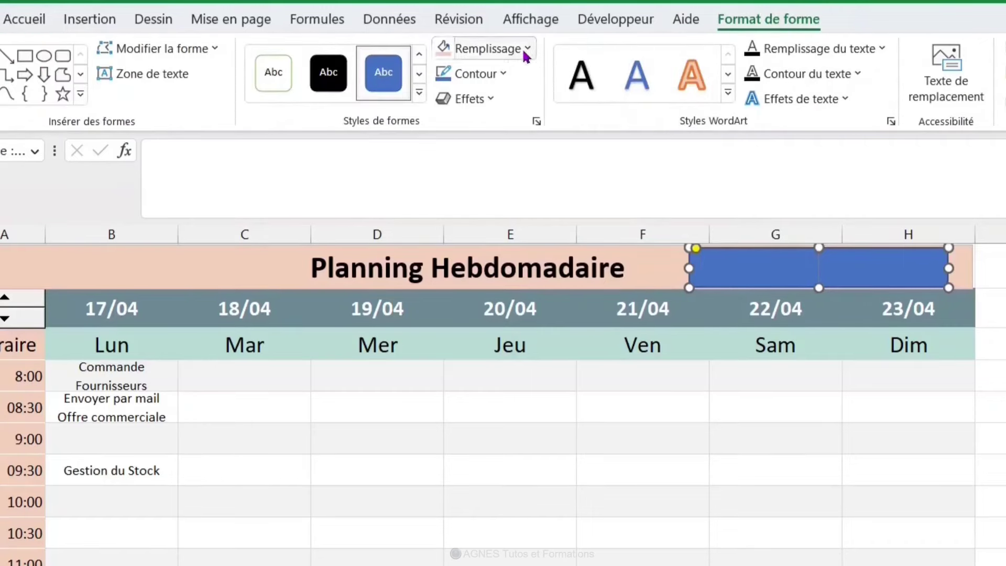
# Give the rectangle a dark brown fill, no outline and an outer shadow, labelled 'Supprimer tâches'.
pyautogui.click(524, 49)
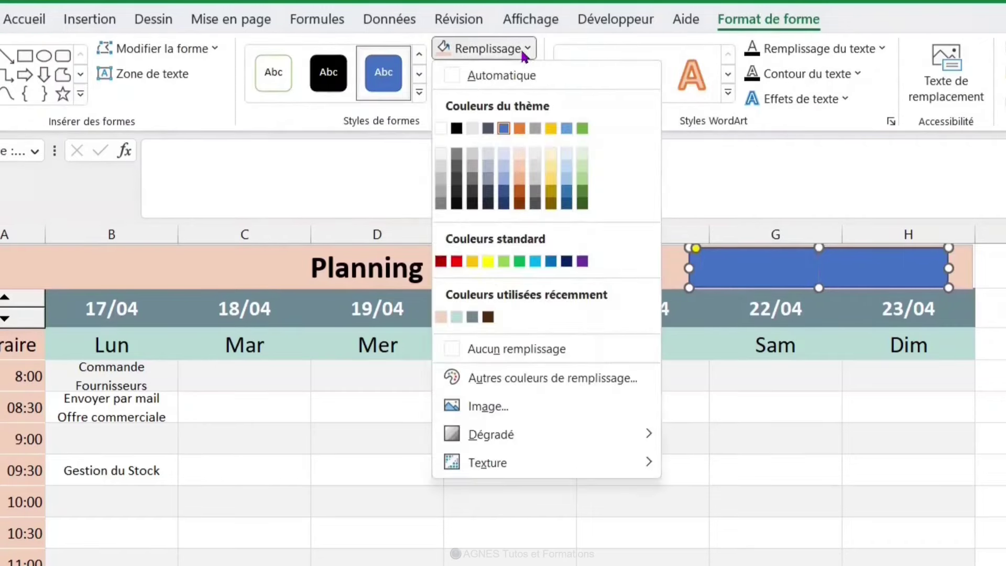
pyautogui.click(488, 317)
pyautogui.click(493, 75)
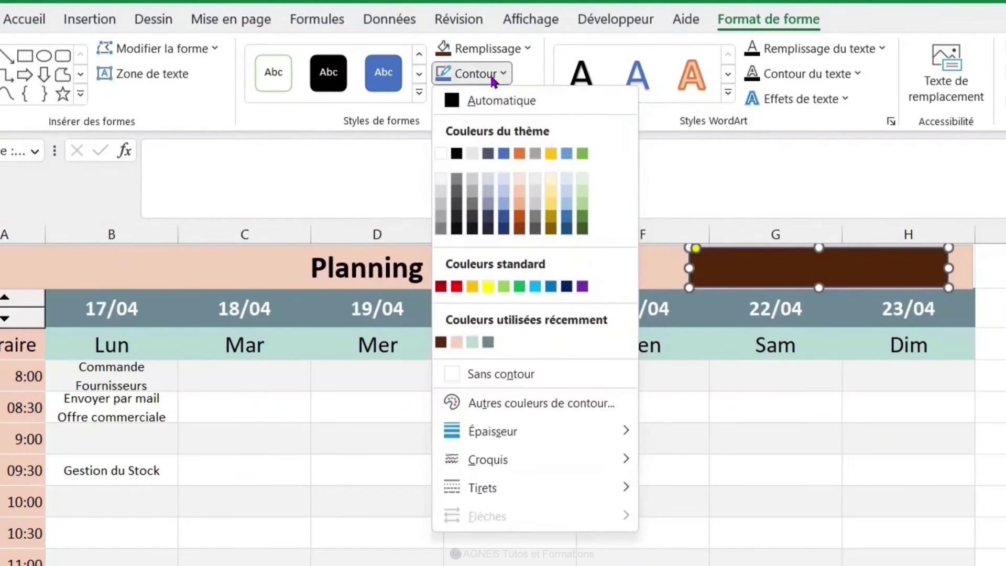
pyautogui.click(508, 374)
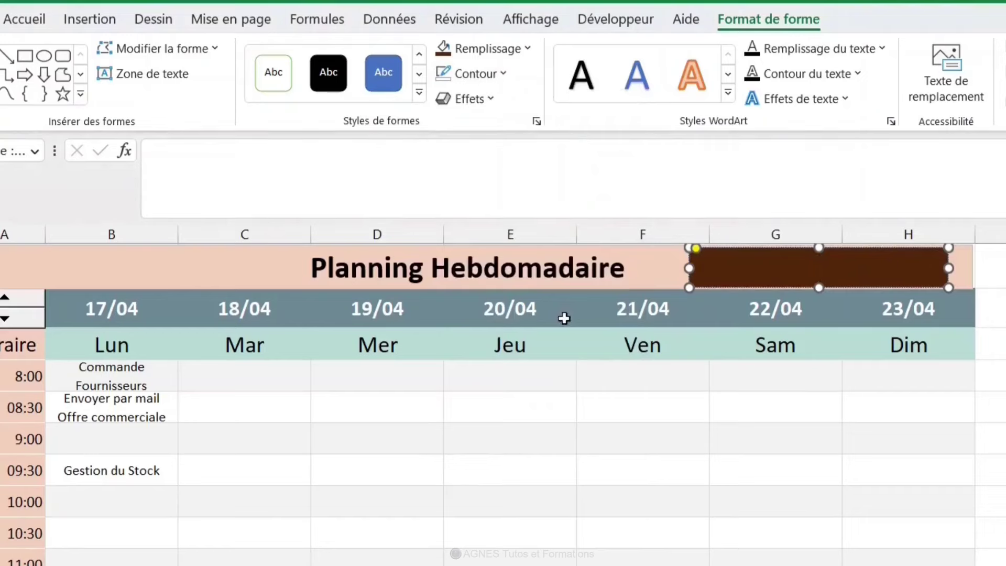
pyautogui.click(469, 102)
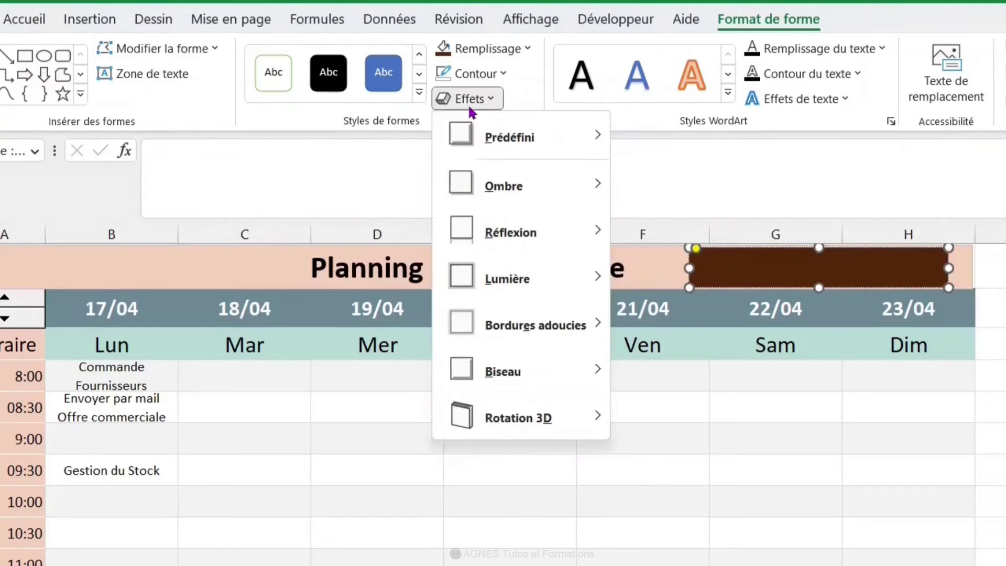
pyautogui.moveTo(503, 186)
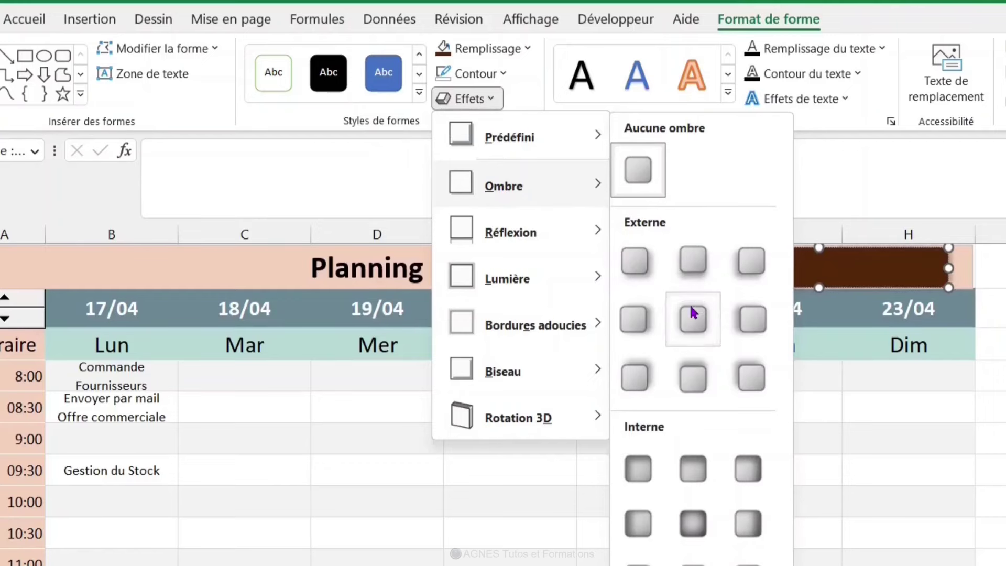
pyautogui.click(693, 313)
pyautogui.write('Supprimer tâches')
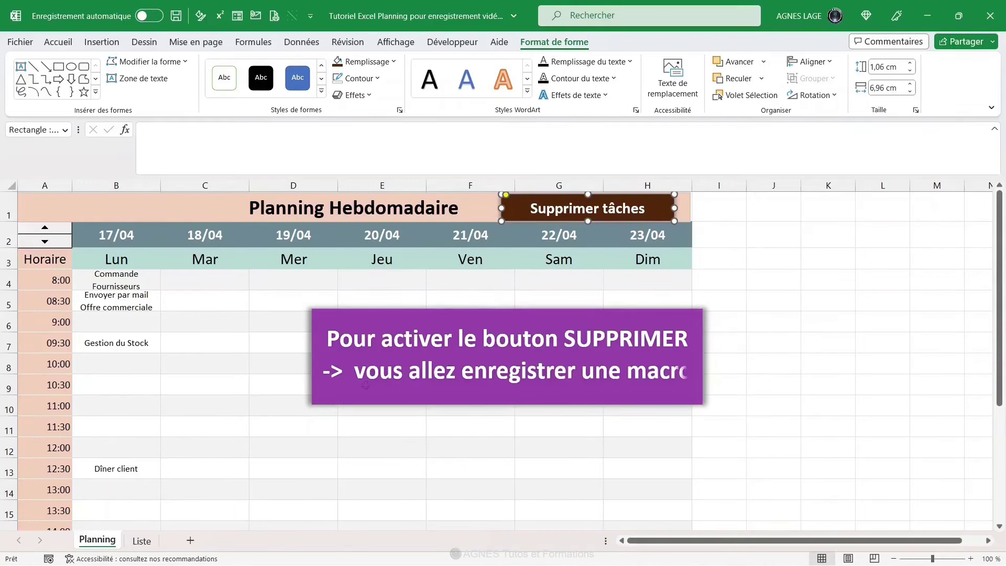
# Start recording a macro named 'Effacer' stored in this workbook.
pyautogui.click(454, 43)
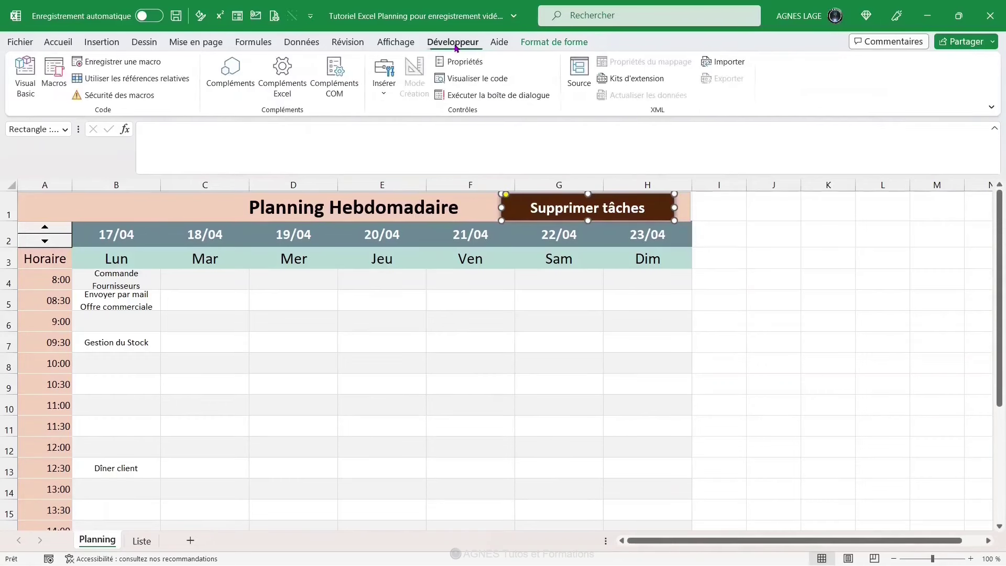
pyautogui.click(147, 61)
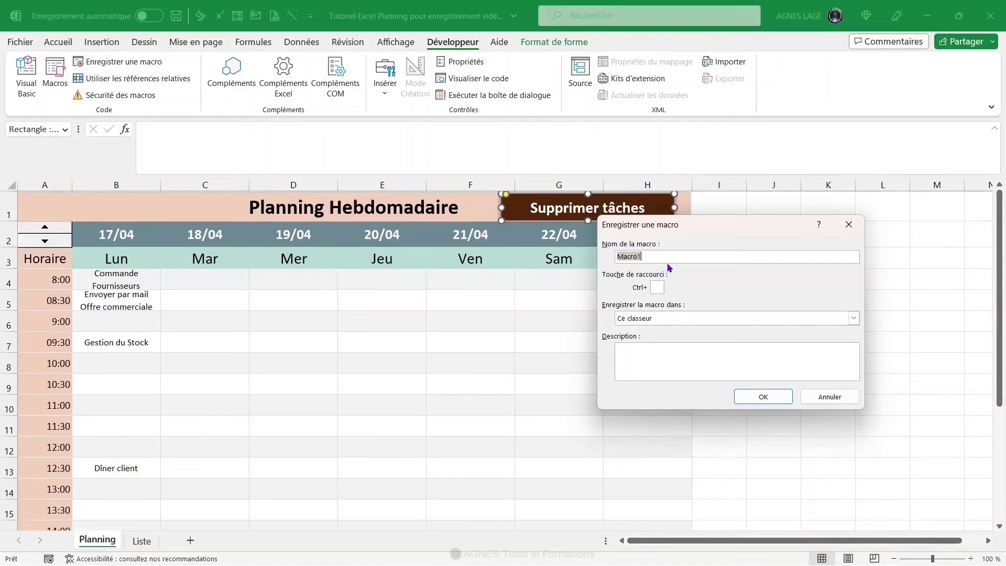
pyautogui.write('Efface')
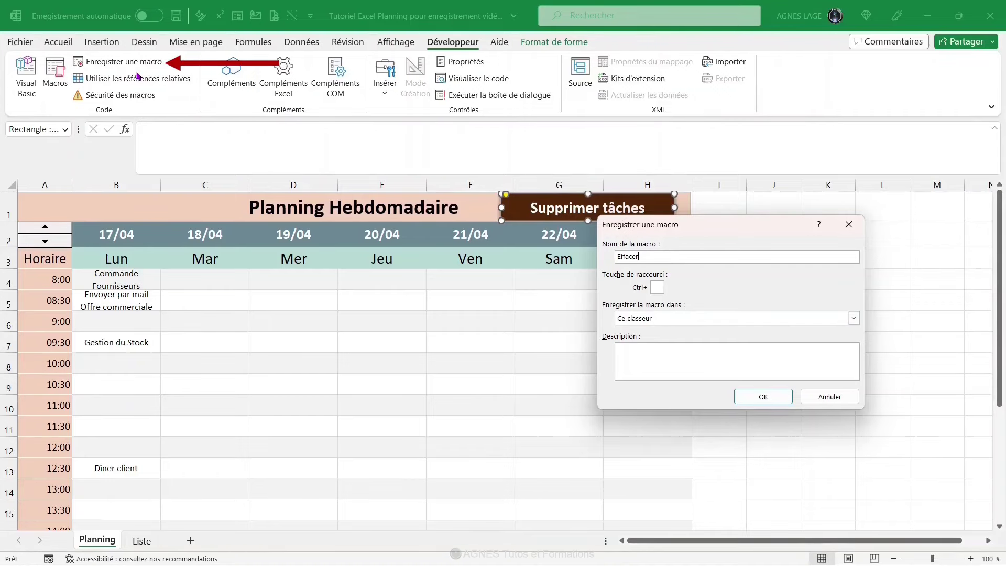
pyautogui.click(756, 398)
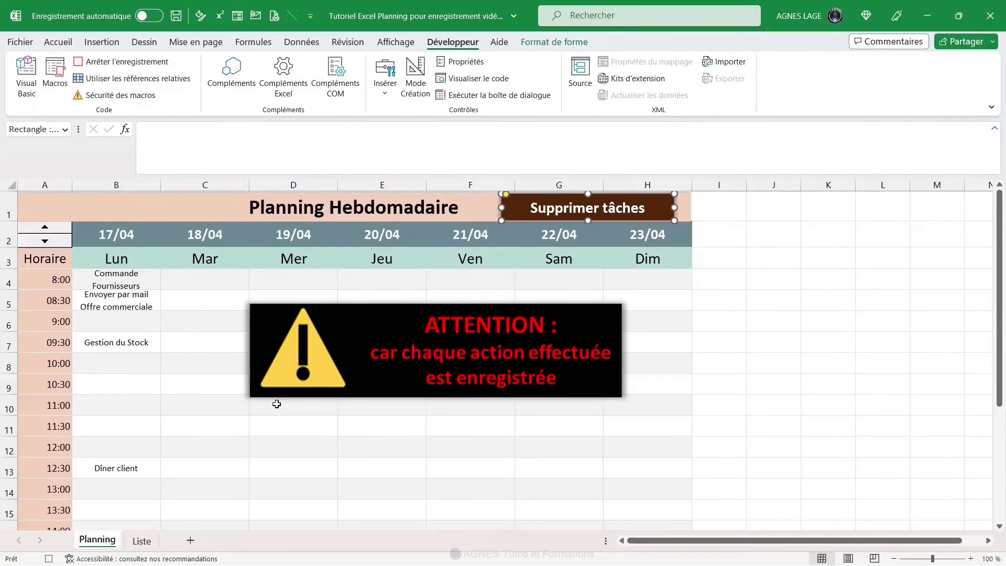
# Clear task cells B4:H24, reselect B4, and stop the macro recording.
pyautogui.moveTo(105, 283)
pyautogui.mouseDown()
pyautogui.moveTo(676, 392)
pyautogui.moveTo(691, 531)
pyautogui.mouseUp()
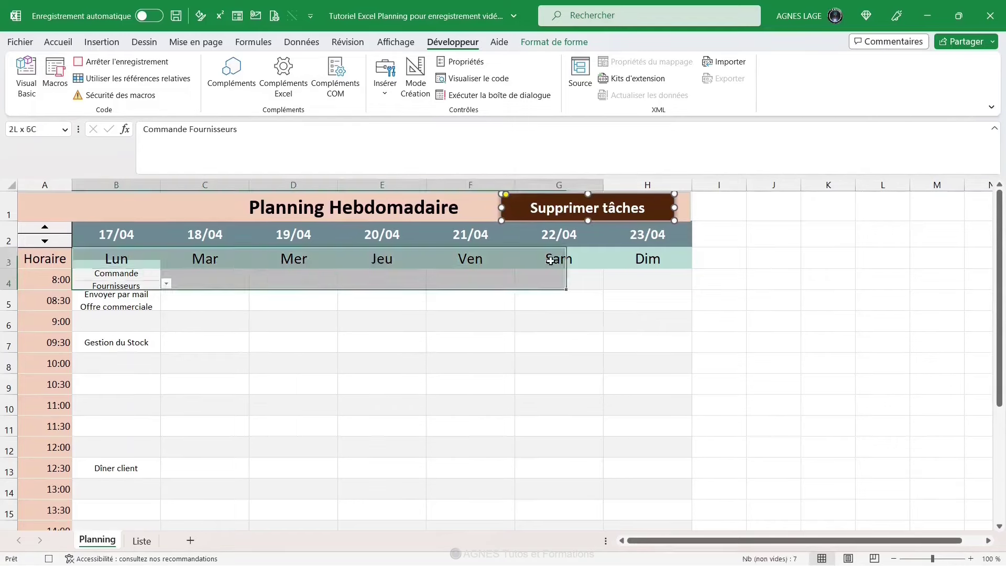
pyautogui.moveTo(683, 521); pyautogui.dragTo(677, 500)
pyautogui.press('Delete')
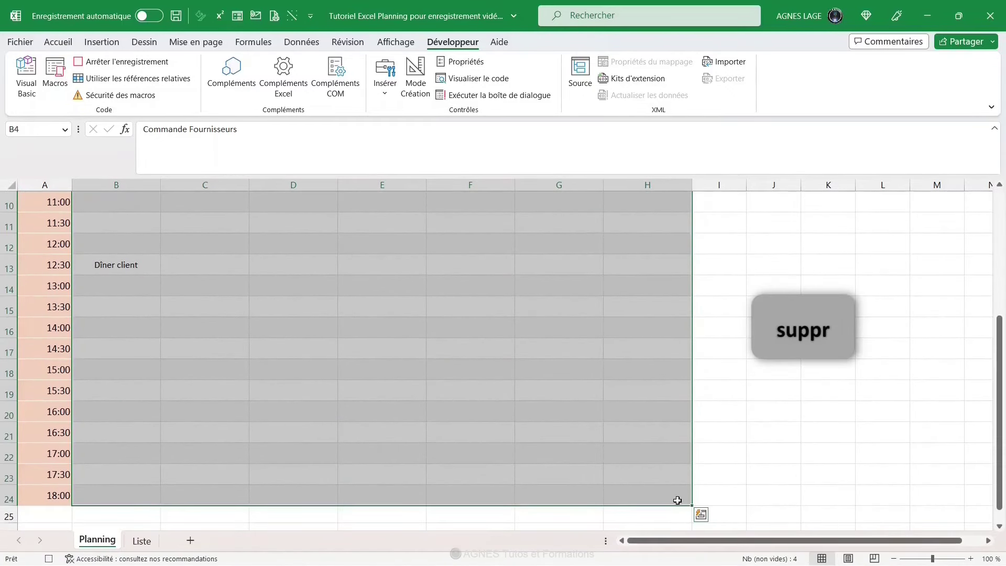
pyautogui.scroll(3, 677, 501)
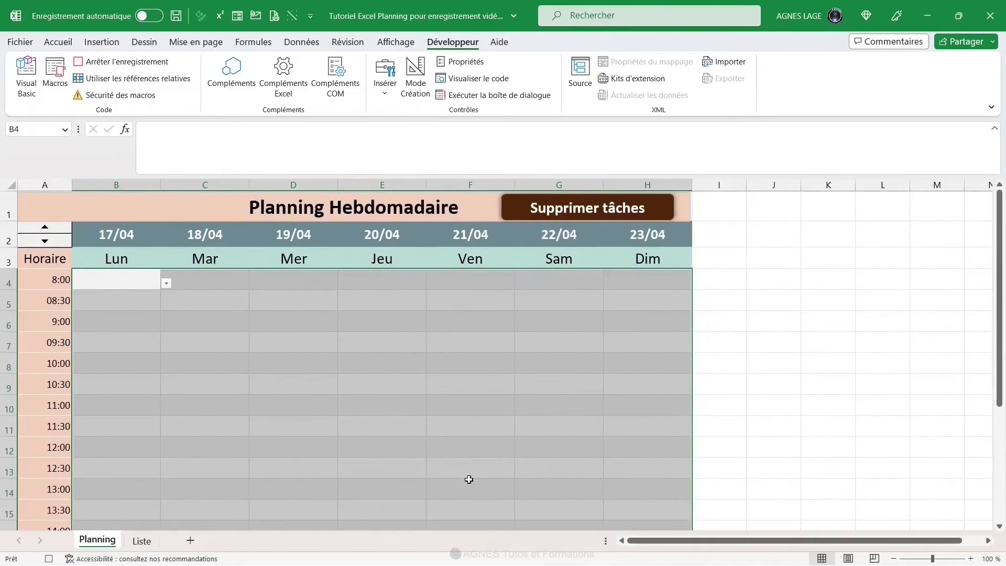
pyautogui.click(126, 282)
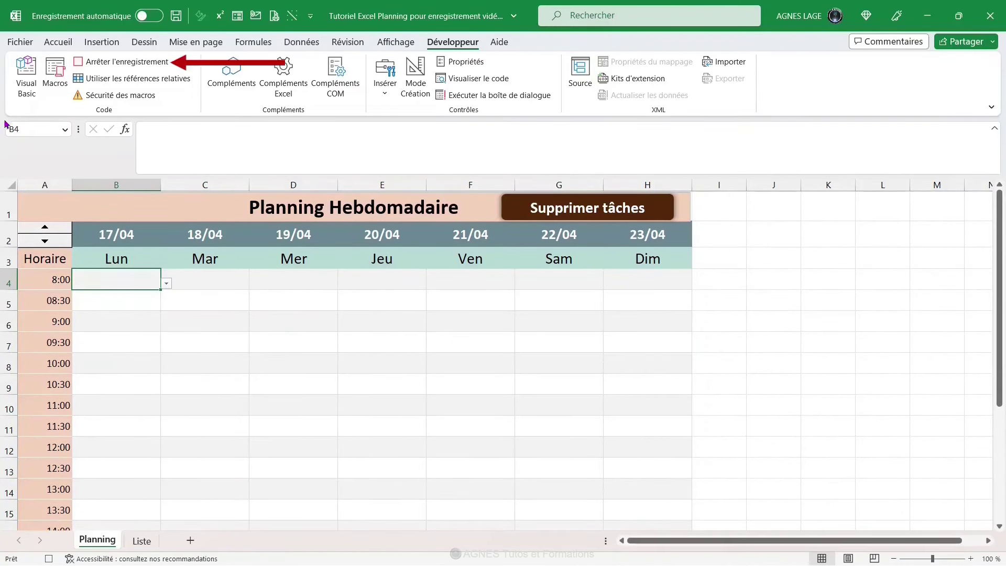
pyautogui.click(120, 62)
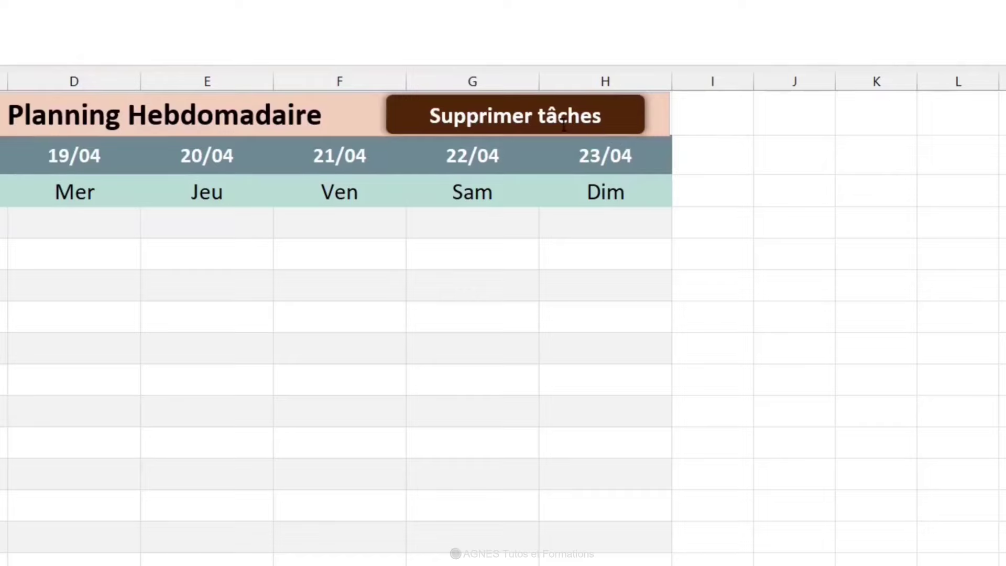
# Assign the Effacer macro to the Supprimer tâches shape, then deselect it.
pyautogui.rightClick(615, 129)
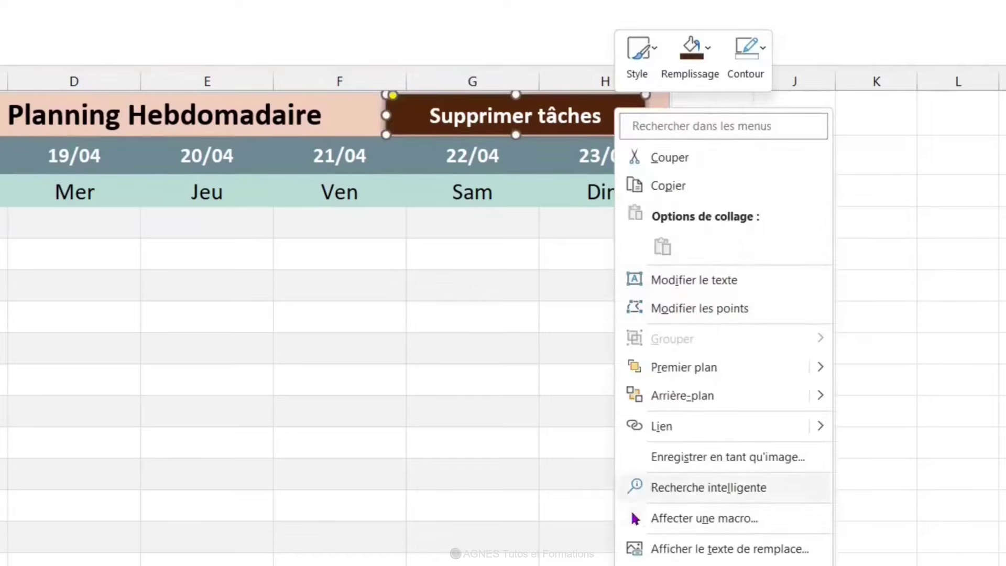
pyautogui.click(671, 522)
pyautogui.click(464, 361)
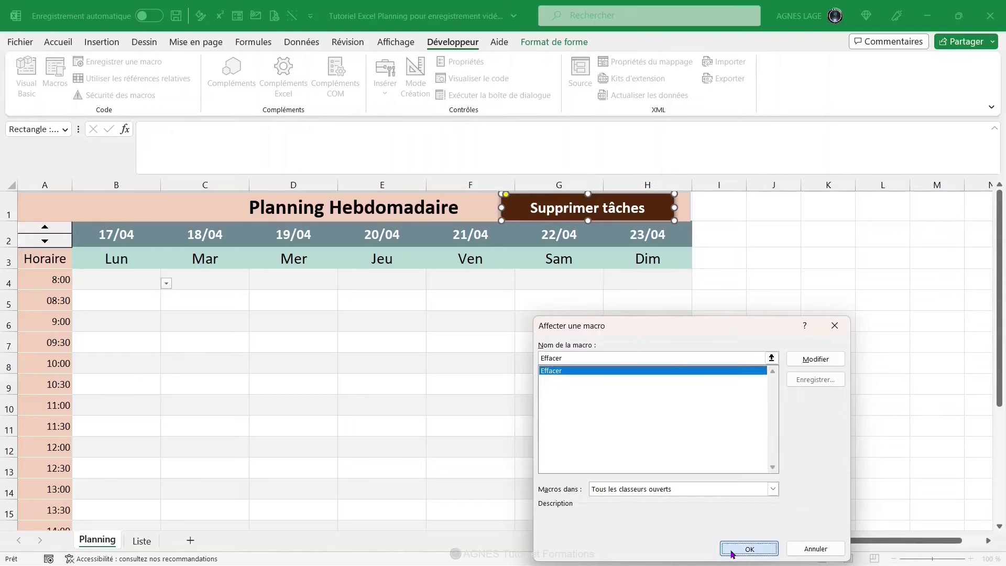
pyautogui.click(737, 549)
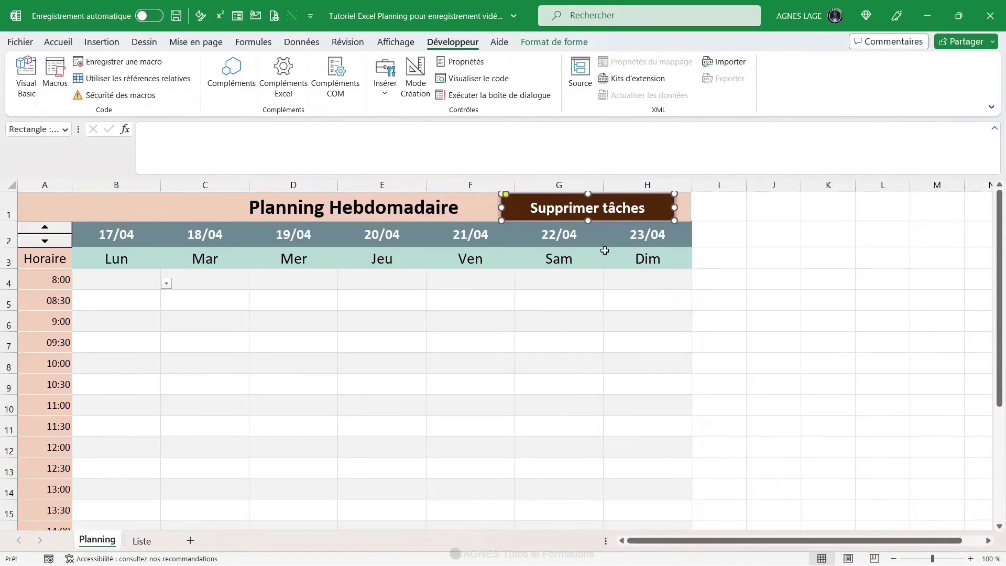
pyautogui.press('Escape')
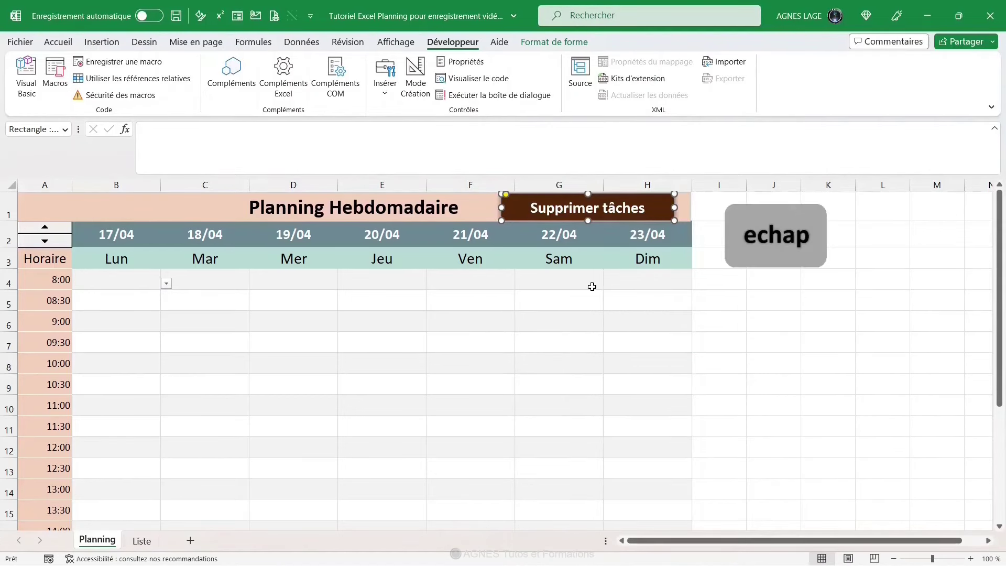
pyautogui.press('Escape')
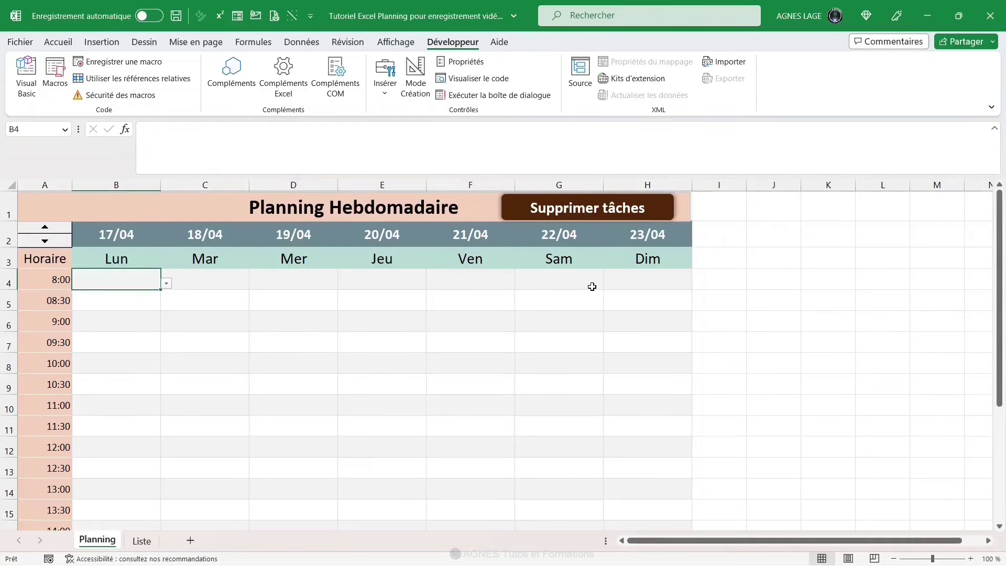
# Pick test tasks: Commande Fournisseurs in B4, the mail offer in B5, Gestion du Stock in B7.
pyautogui.click(166, 283)
pyautogui.click(146, 294)
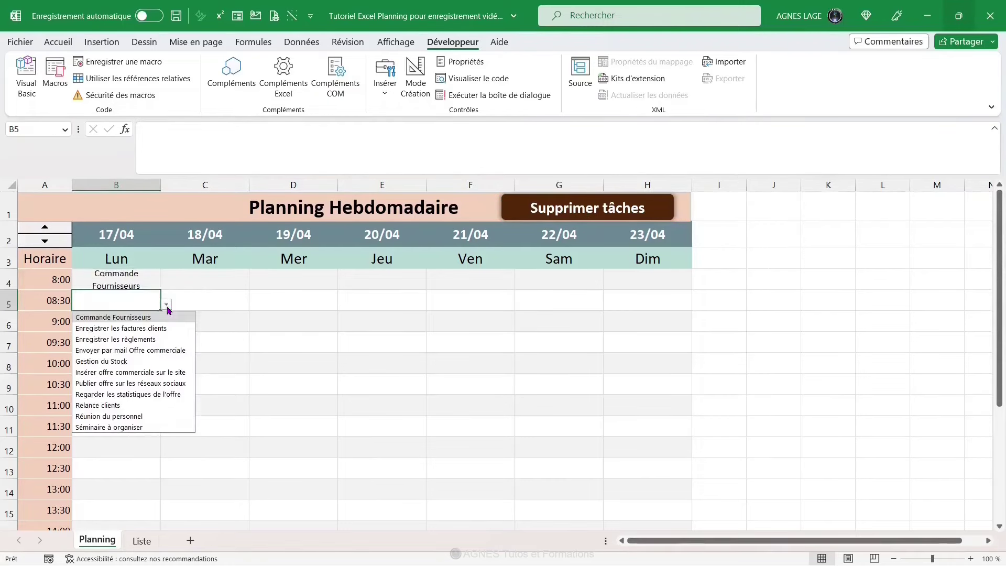
pyautogui.click(163, 353)
pyautogui.click(151, 343)
pyautogui.click(166, 346)
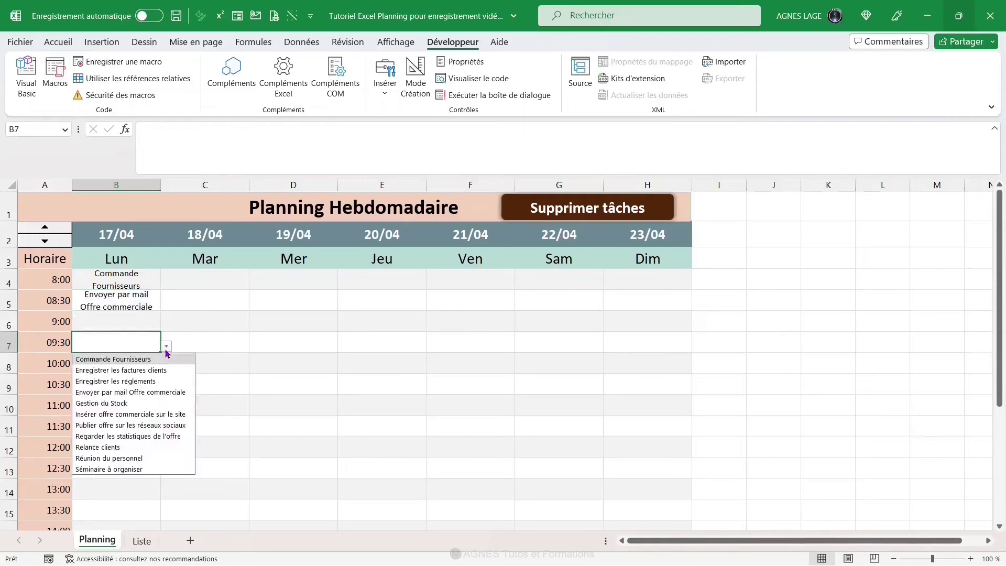
pyautogui.click(149, 403)
# Enter 'Dîner avec client' in B12, advance to week 24/04–30/04, then clear via Supprimer tâches.
pyautogui.click(131, 446)
pyautogui.write('Dîner avec client')
pyautogui.press('Return')
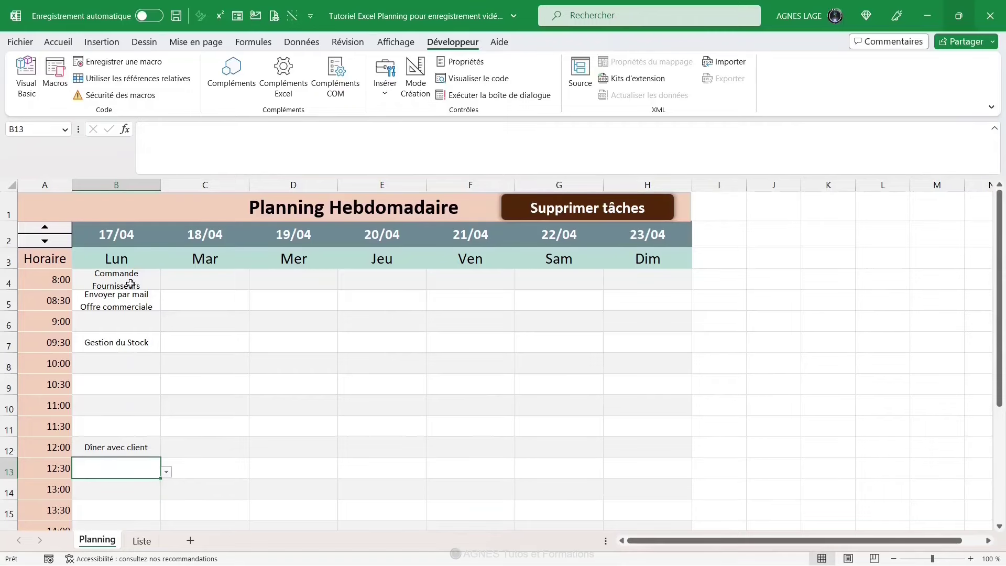
pyautogui.click(51, 237)
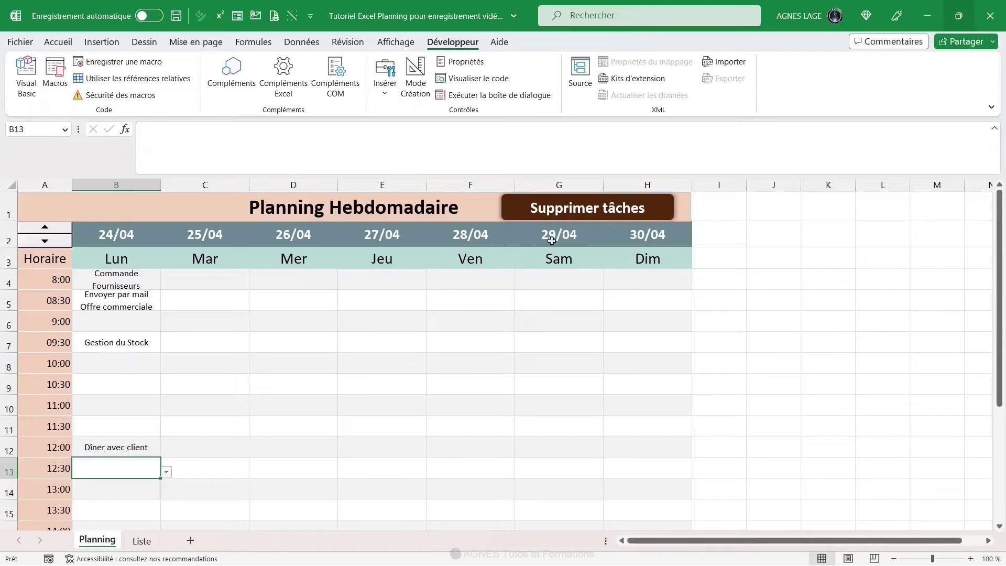
pyautogui.click(574, 214)
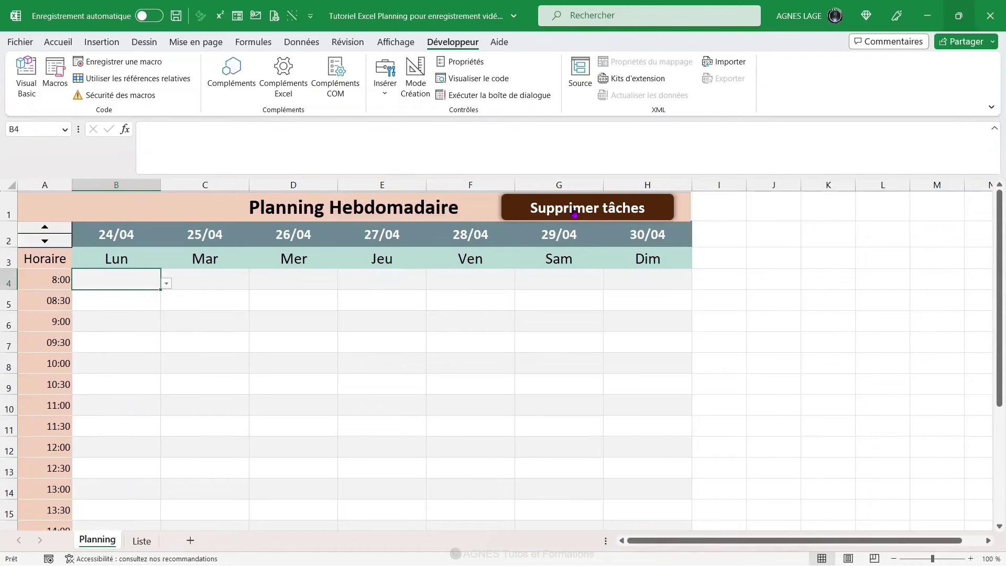